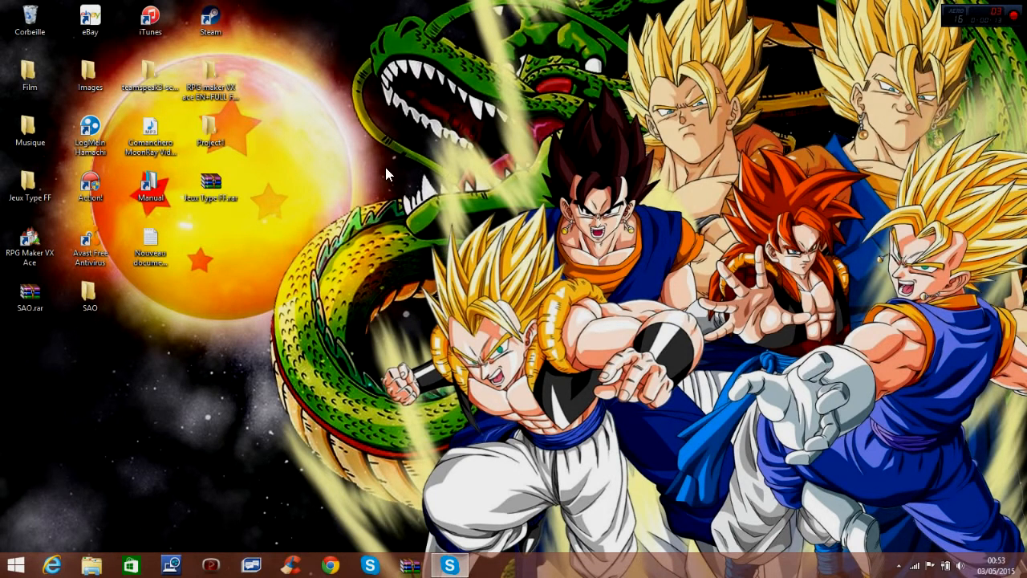
Launch RPG Maker VX Ace and create a new project named Project2, keeping the proposed folder, title and location
drag(239, 215, 183, 261)
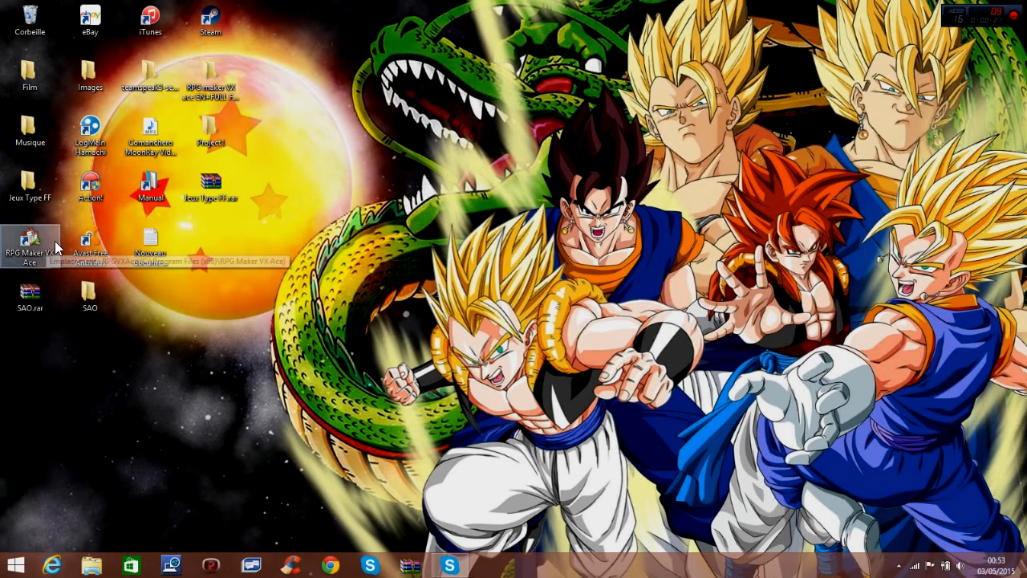
double_click(33, 250)
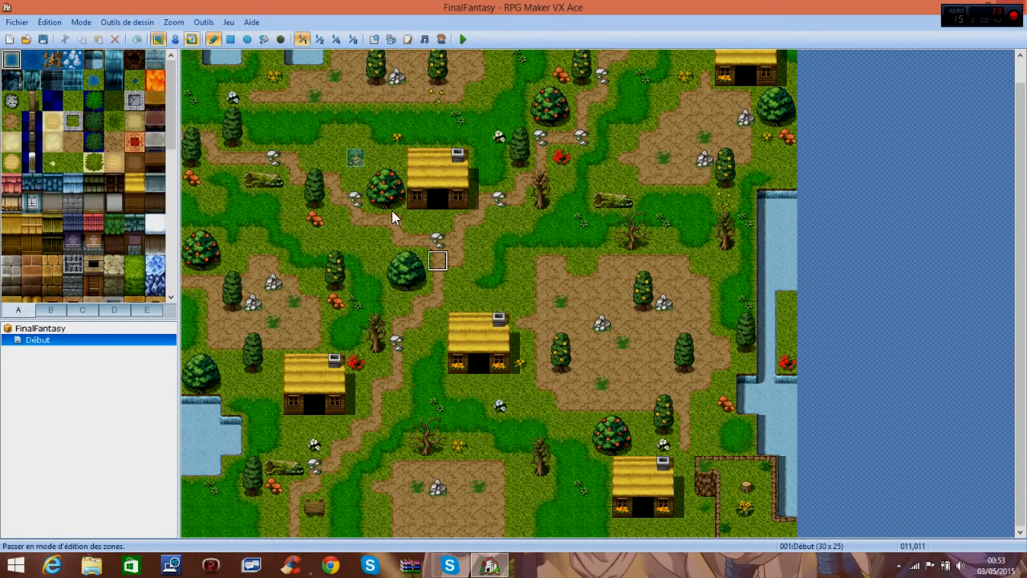
click(8, 40)
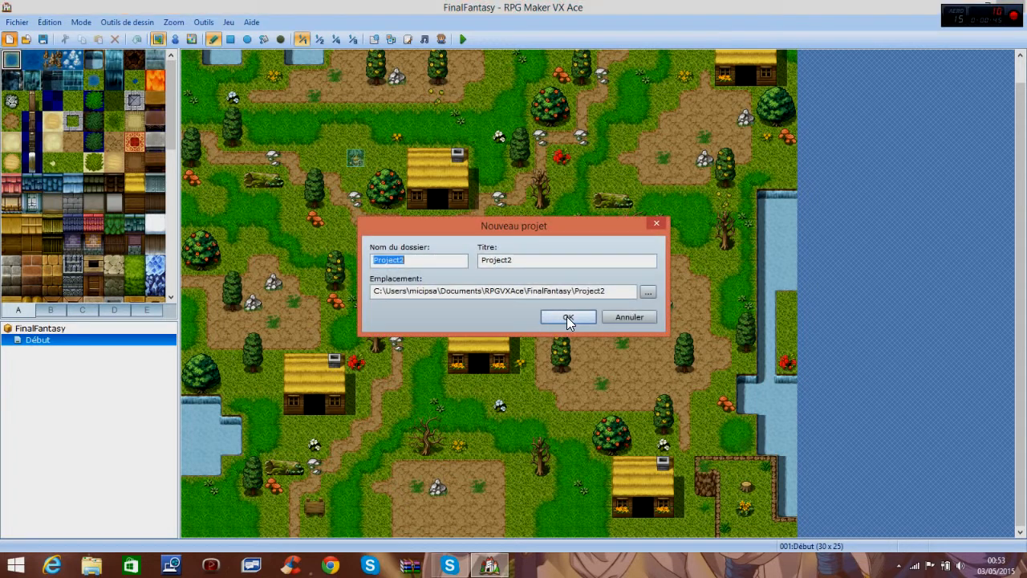
click(568, 318)
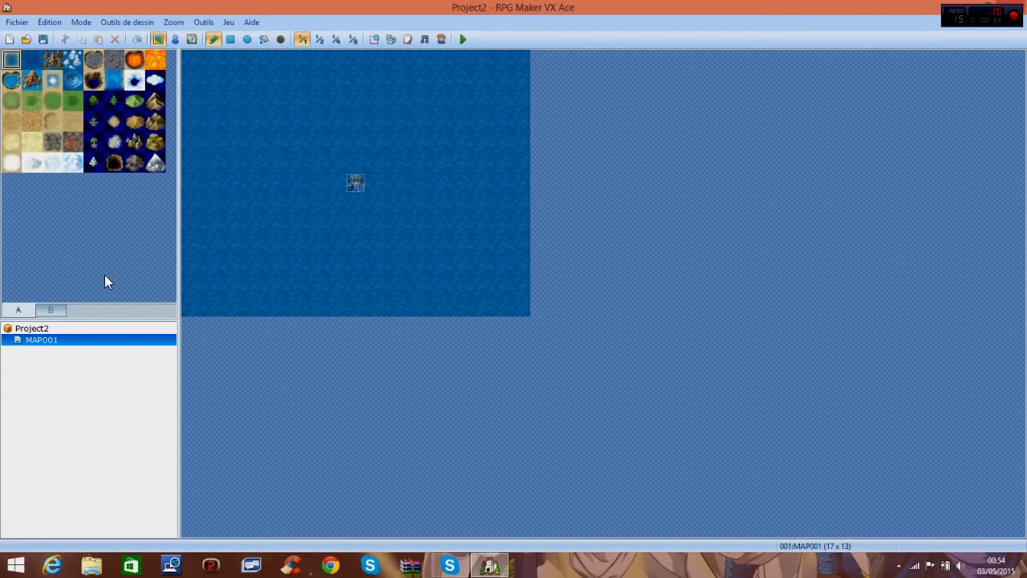
Try painting the two-tile white town from tileset B across the upper part of the sea map
click(38, 310)
click(30, 309)
click(46, 309)
click(54, 245)
drag(53, 245, 74, 245)
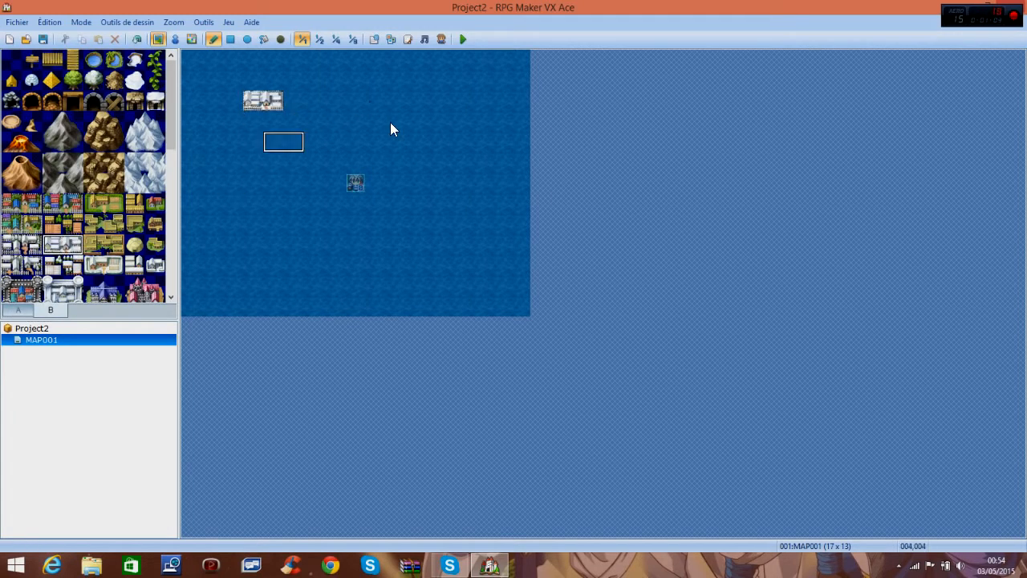
click(294, 120)
click(355, 101)
drag(387, 133, 326, 167)
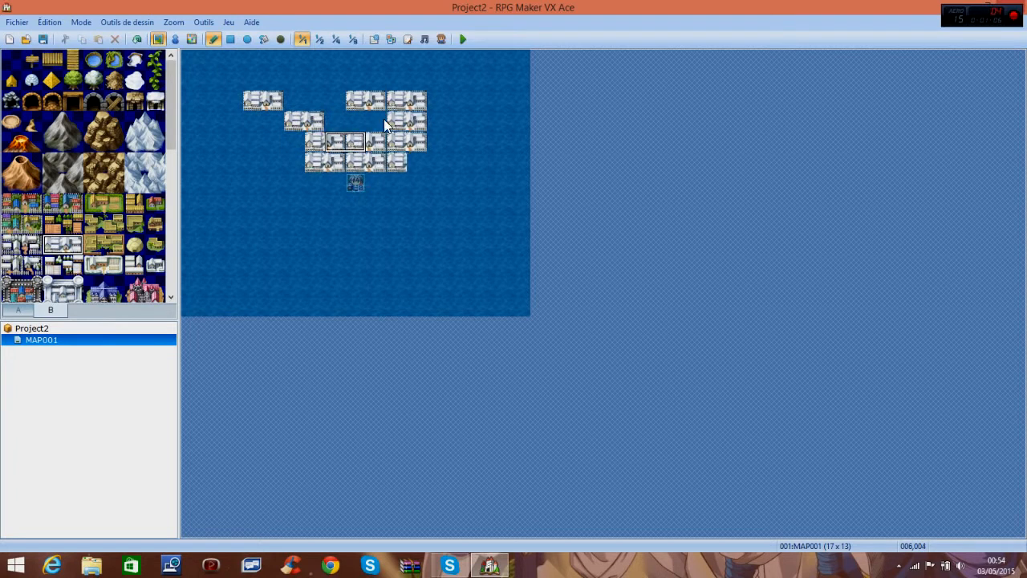
drag(371, 121, 336, 101)
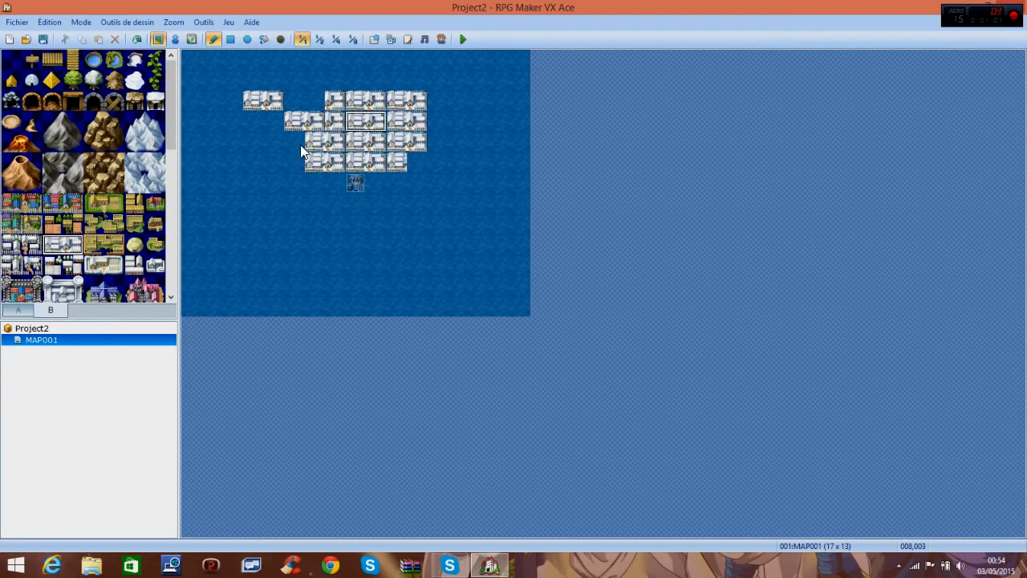
Undo all the painted town tiles and reselect the first water tile of tileset A
click(137, 38)
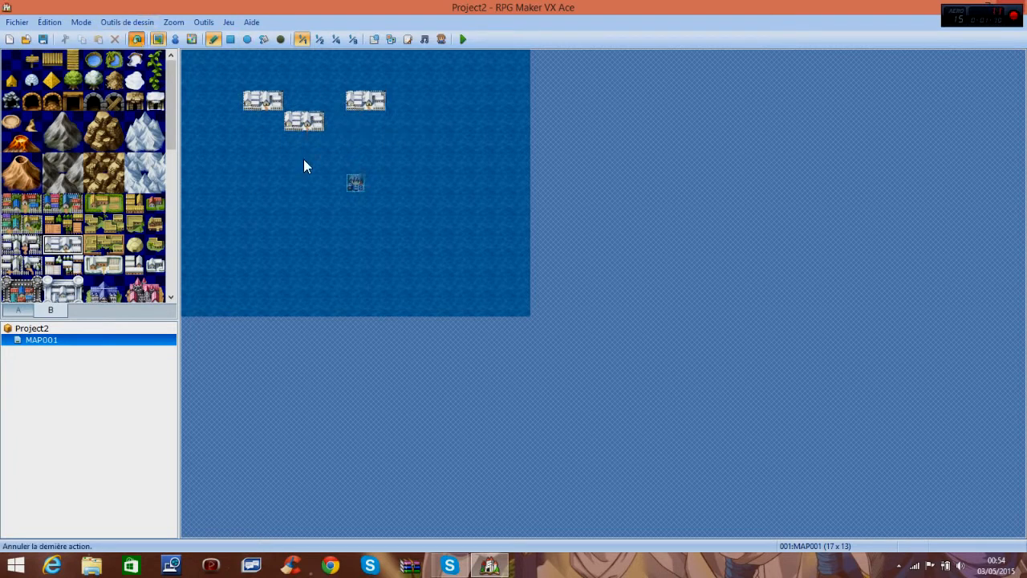
key(ctrl+z)
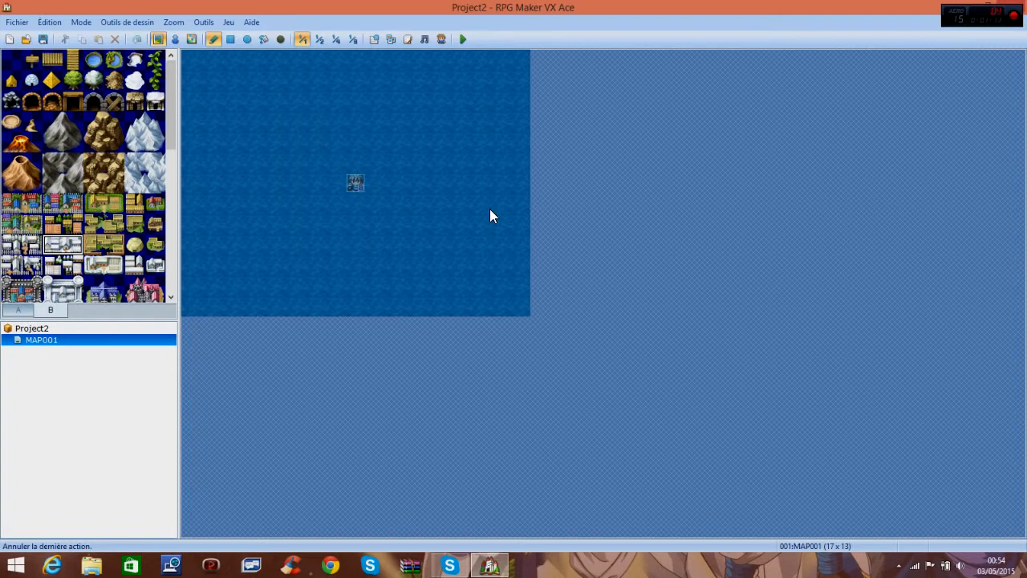
click(28, 309)
click(11, 59)
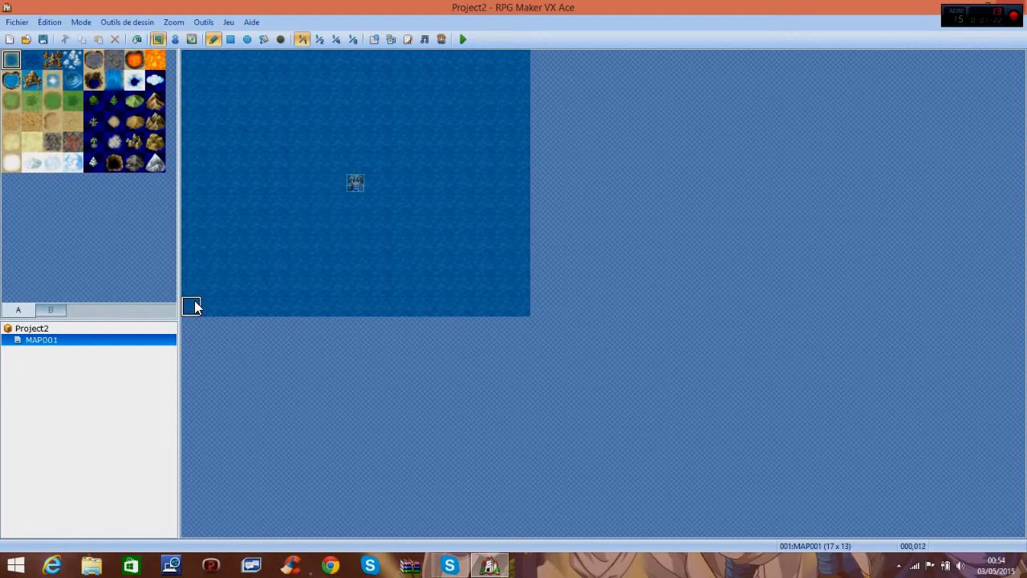
In the properties of MAP001, rename the map as Début and assign the tileset 002:Extérieur
click(32, 330)
click(34, 344)
right_click(42, 343)
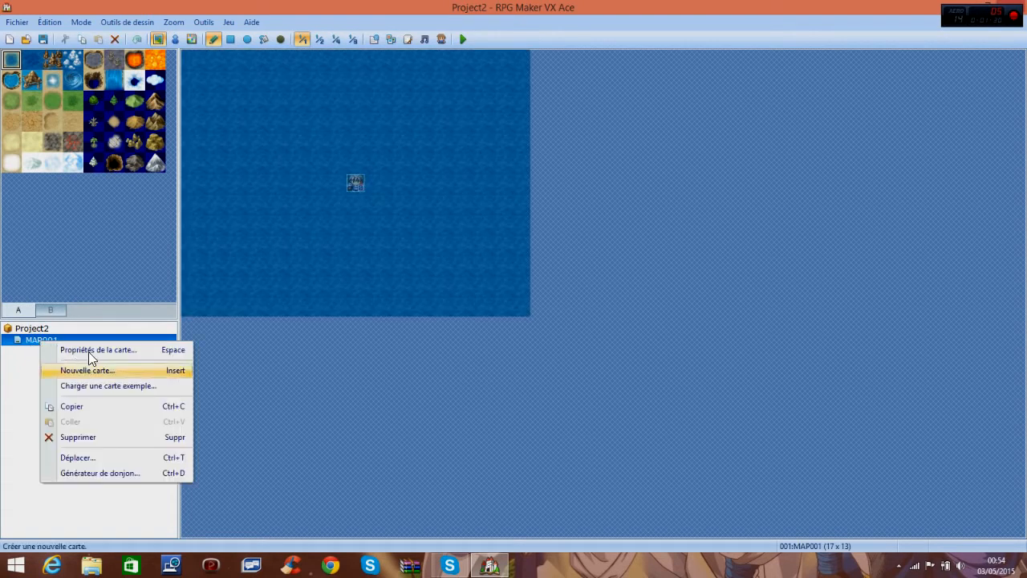
click(120, 350)
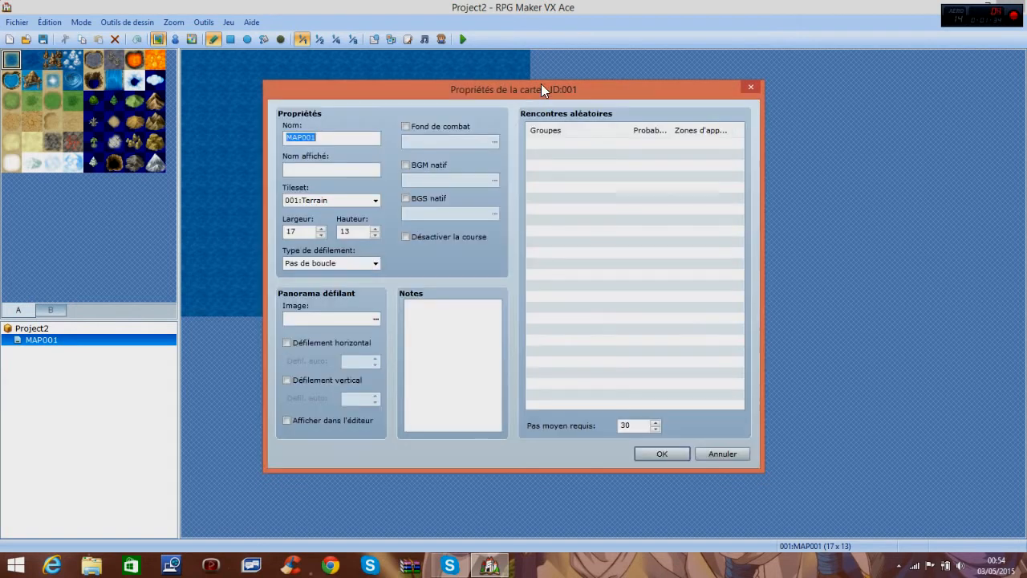
drag(541, 83, 564, 61)
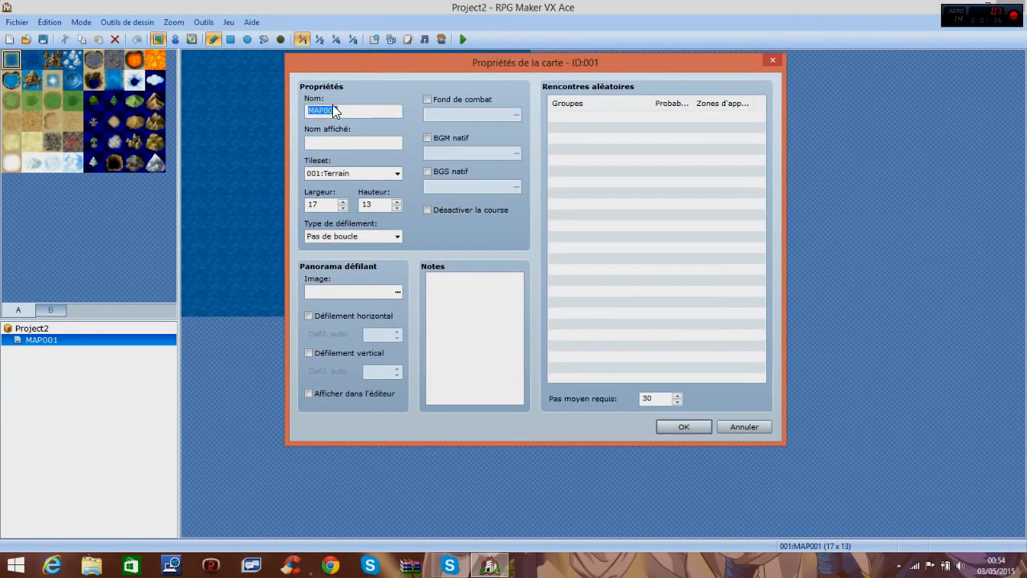
key(BackSpace)
click(397, 172)
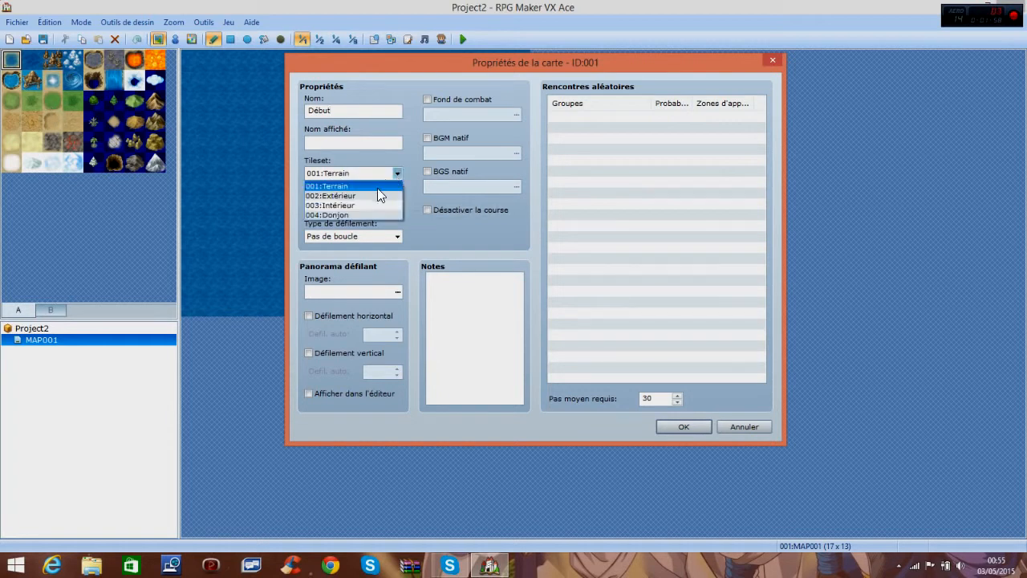
click(379, 196)
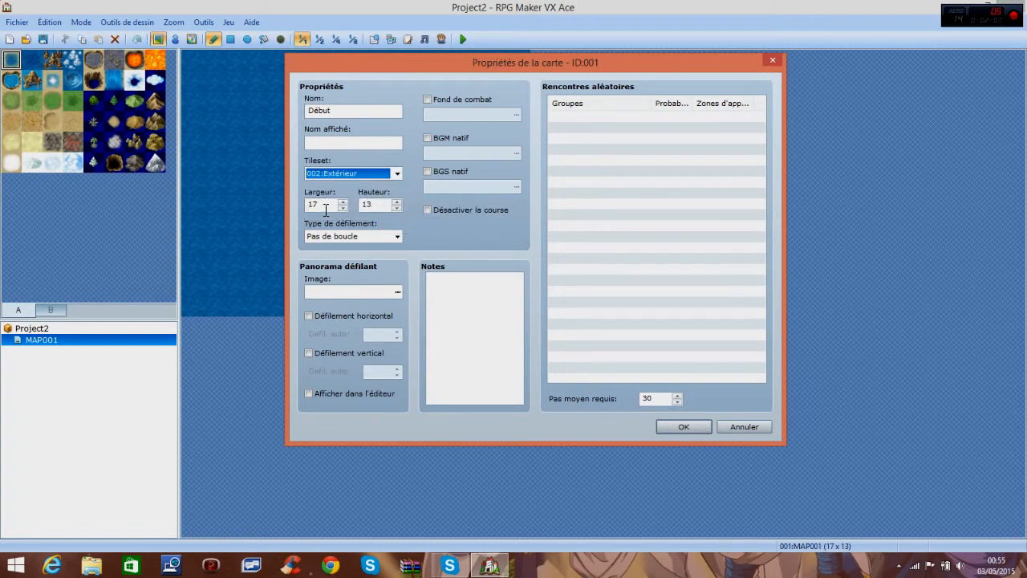
Set the map's width and height to 20 tiles each and apply the properties
text(20)
key(Tab)
text(20)
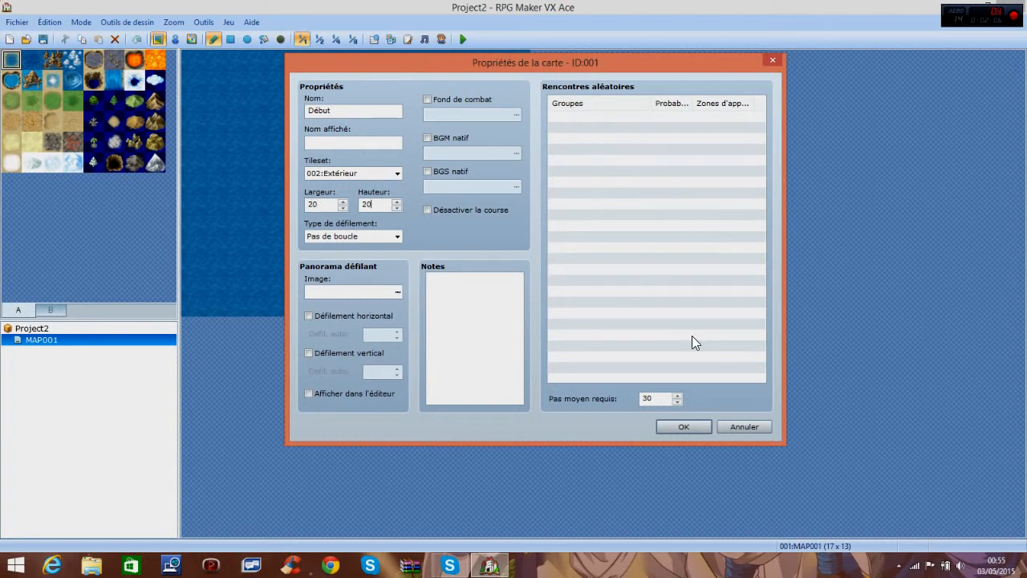
click(680, 425)
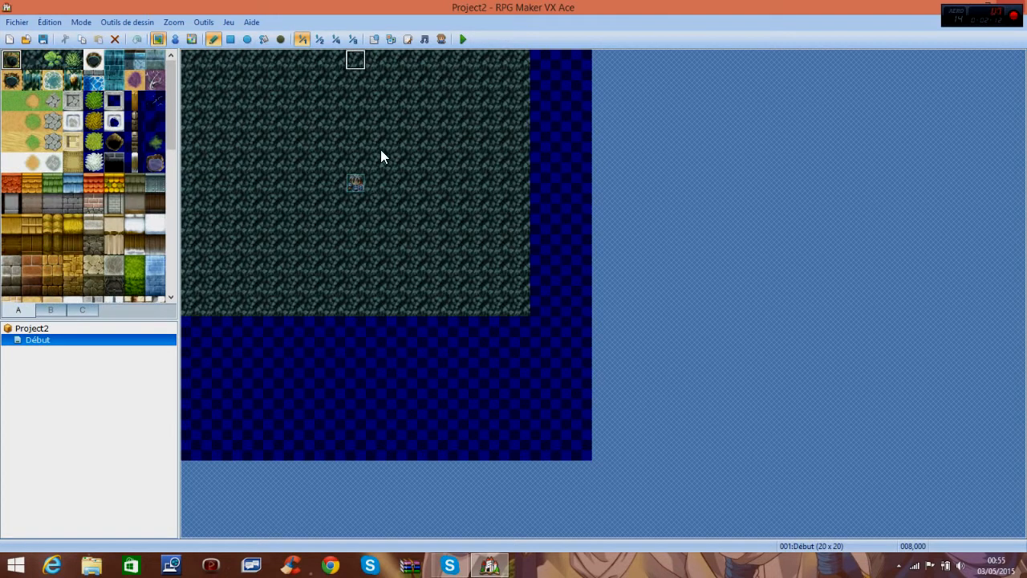
Flood-fill the dark forest area and the empty area of the Début map with the plain grass tile
click(10, 102)
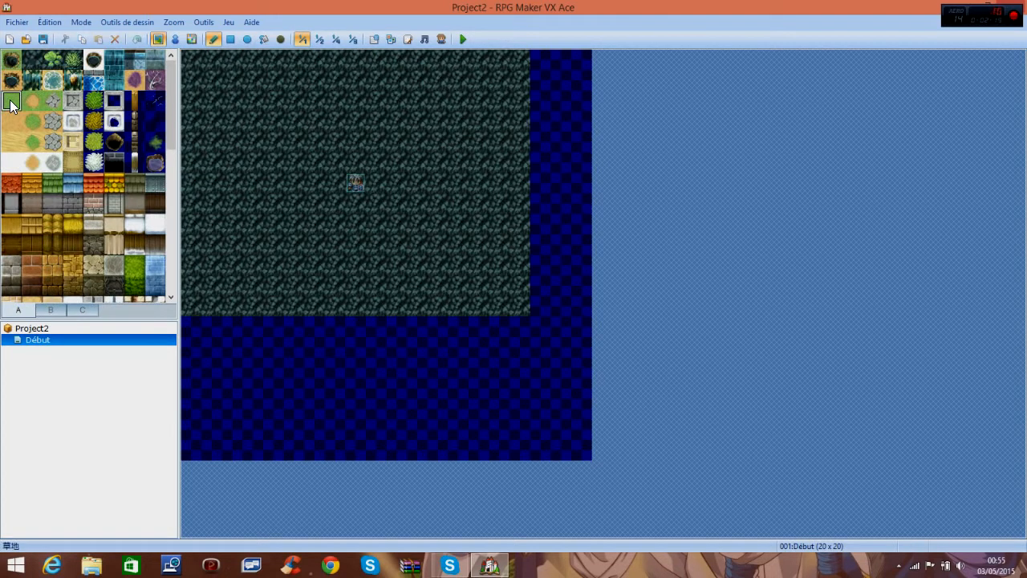
click(263, 40)
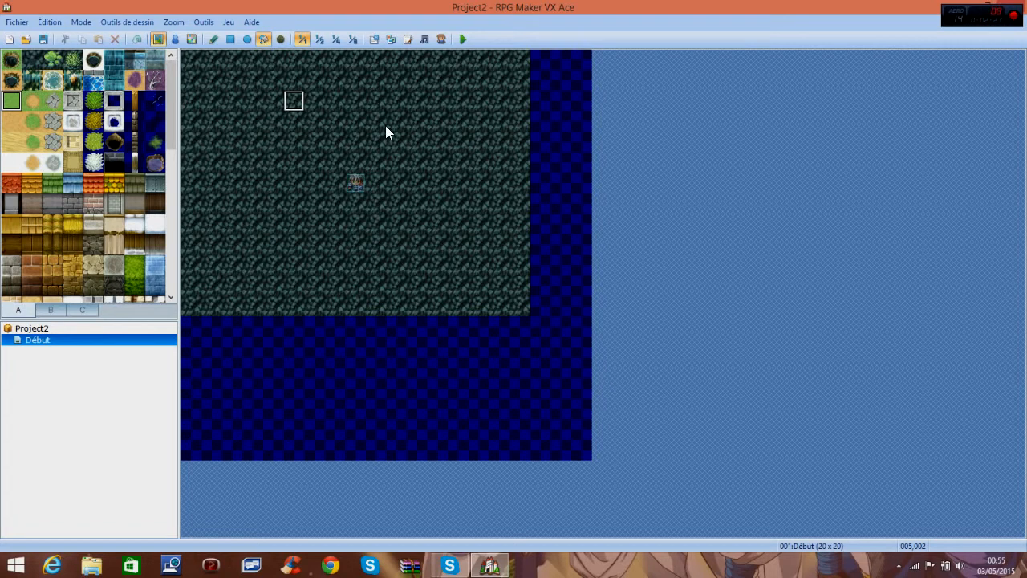
click(339, 108)
click(539, 143)
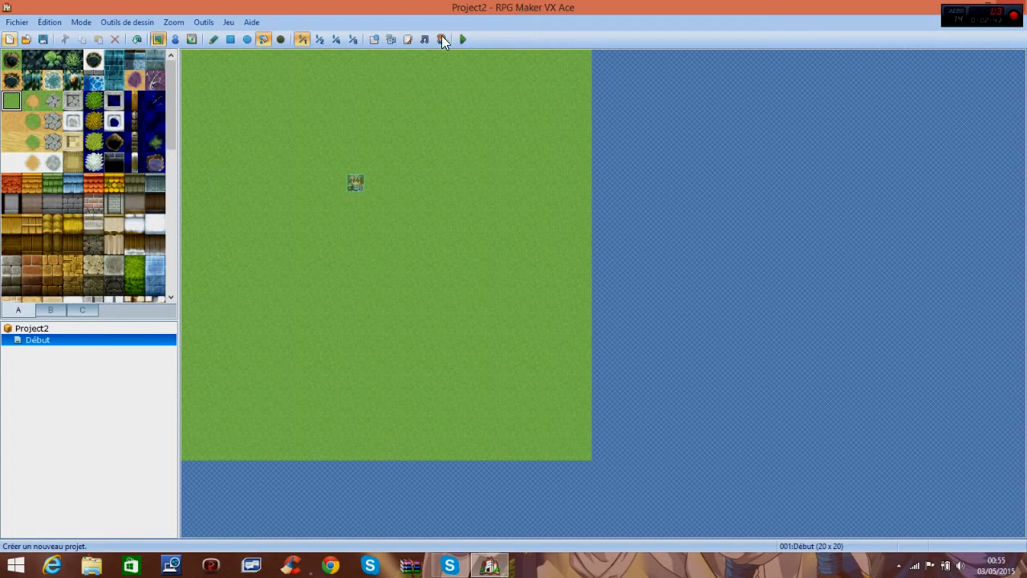
click(8, 40)
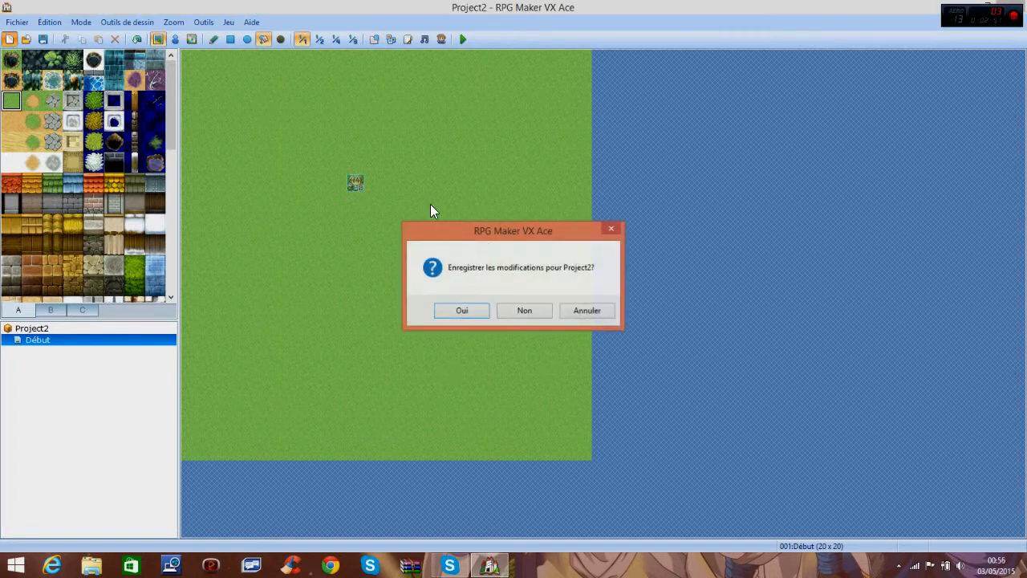
click(584, 312)
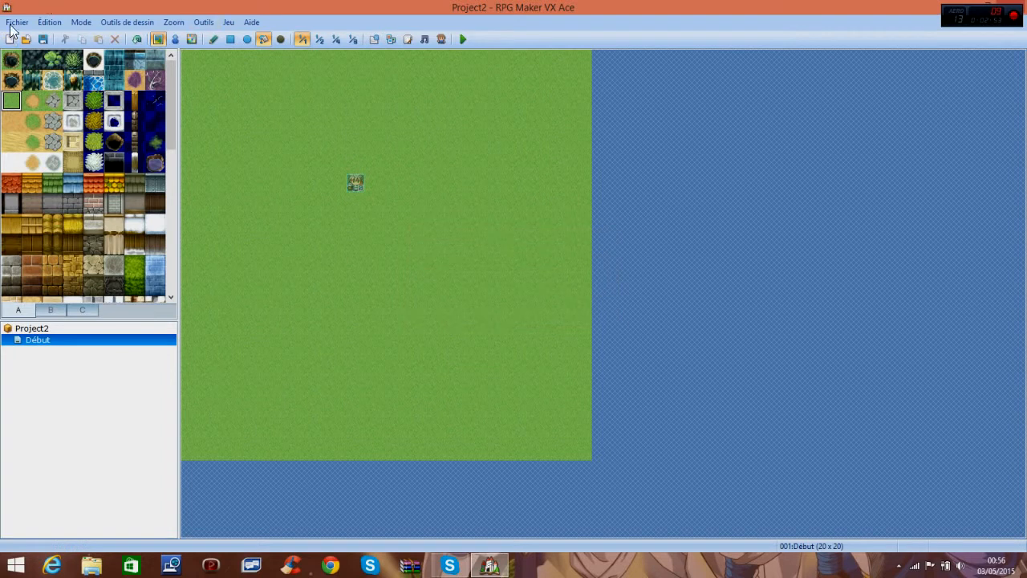
click(8, 40)
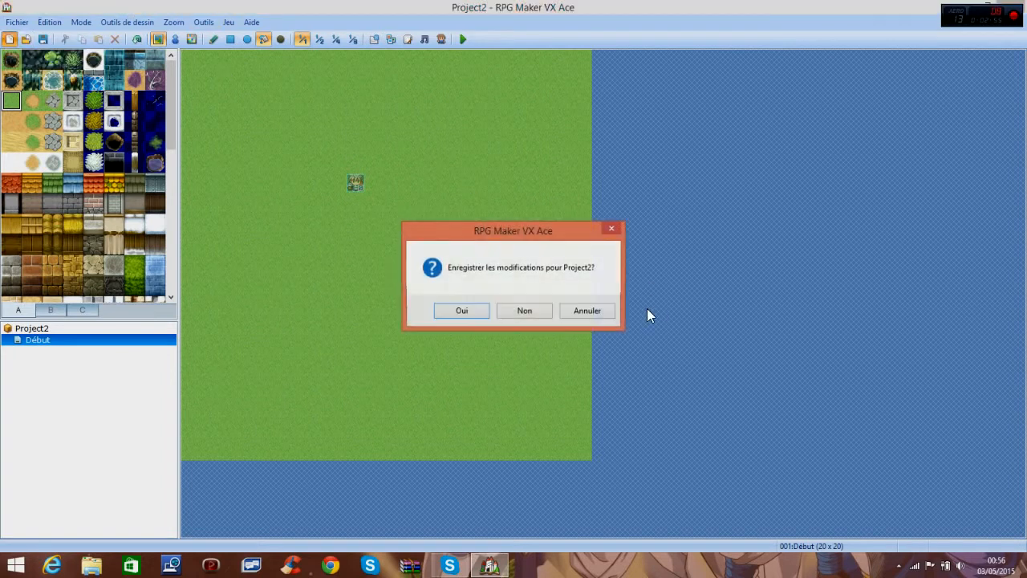
click(591, 310)
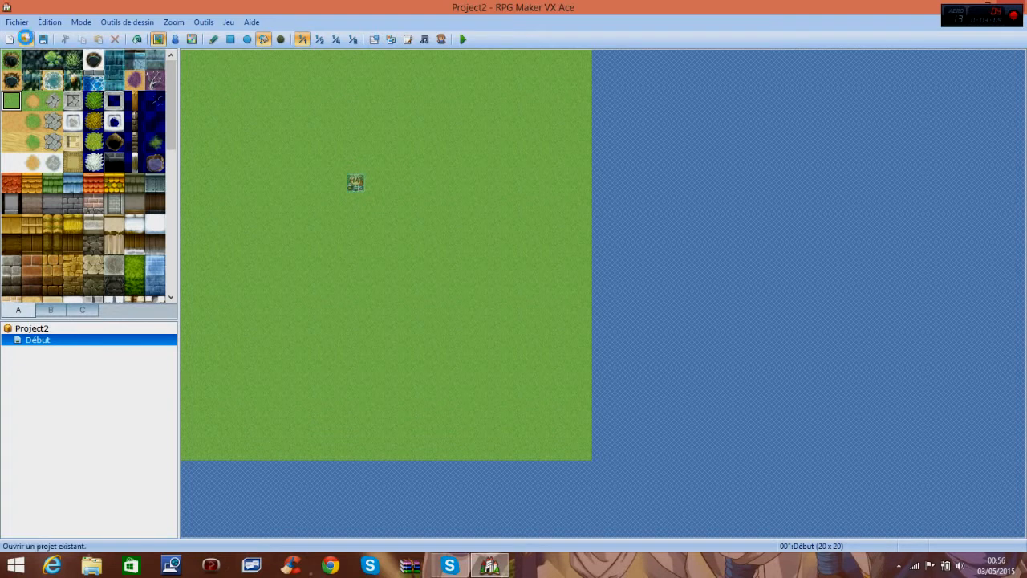
Start opening an existing project and select Game.rvproj2 in the SAO folder
click(25, 40)
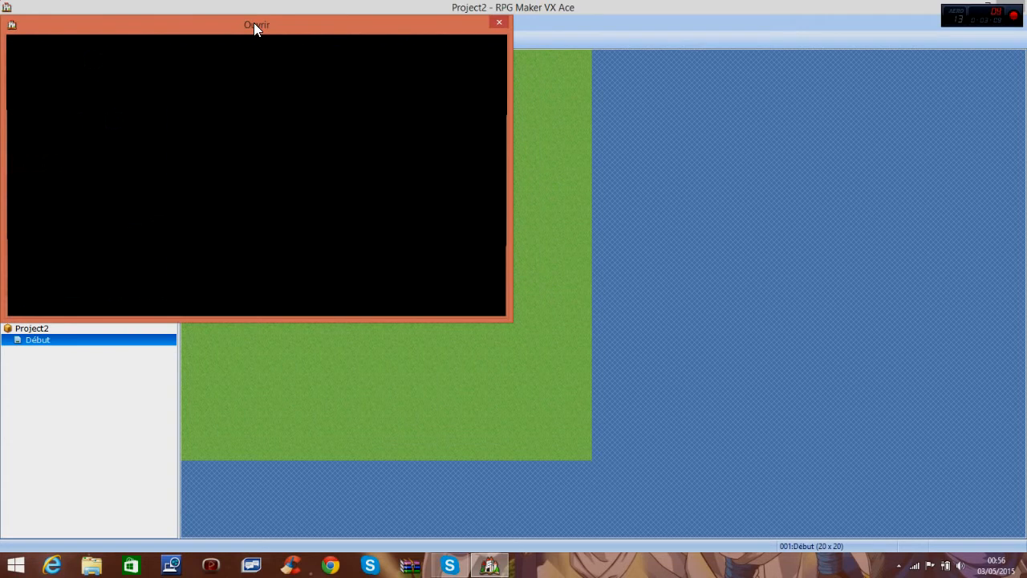
drag(254, 22, 566, 106)
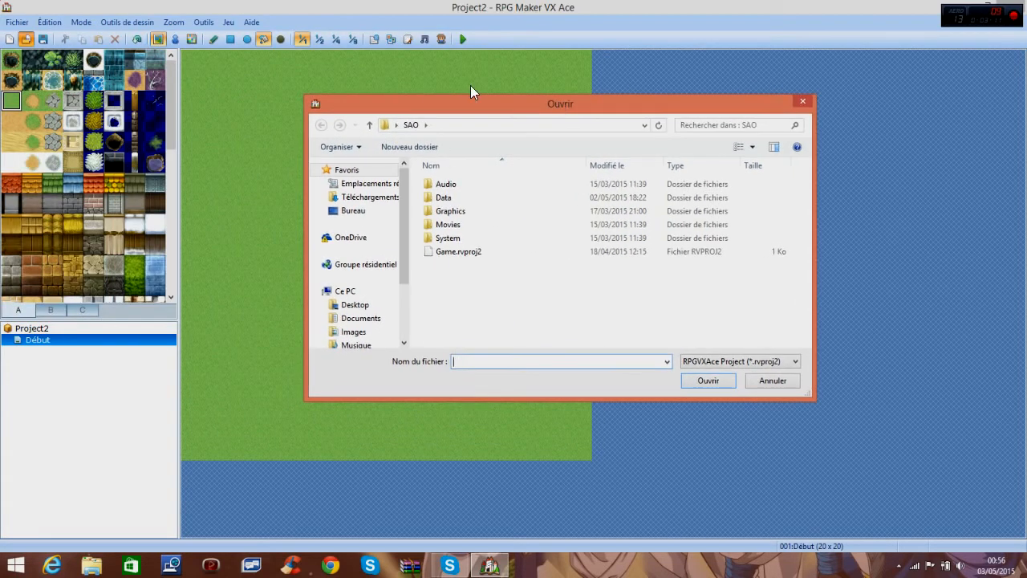
click(477, 249)
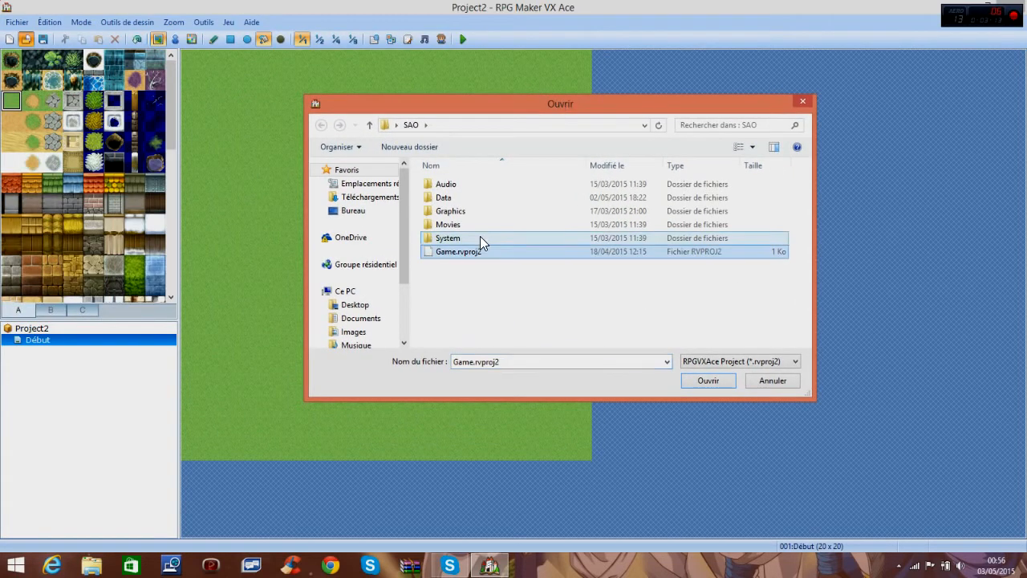
click(479, 239)
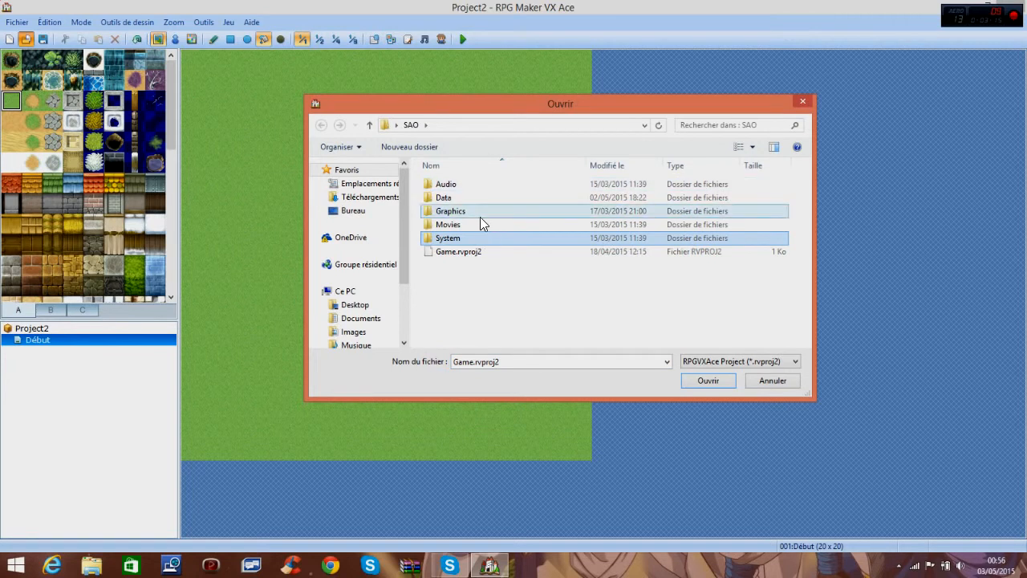
drag(517, 105, 522, 103)
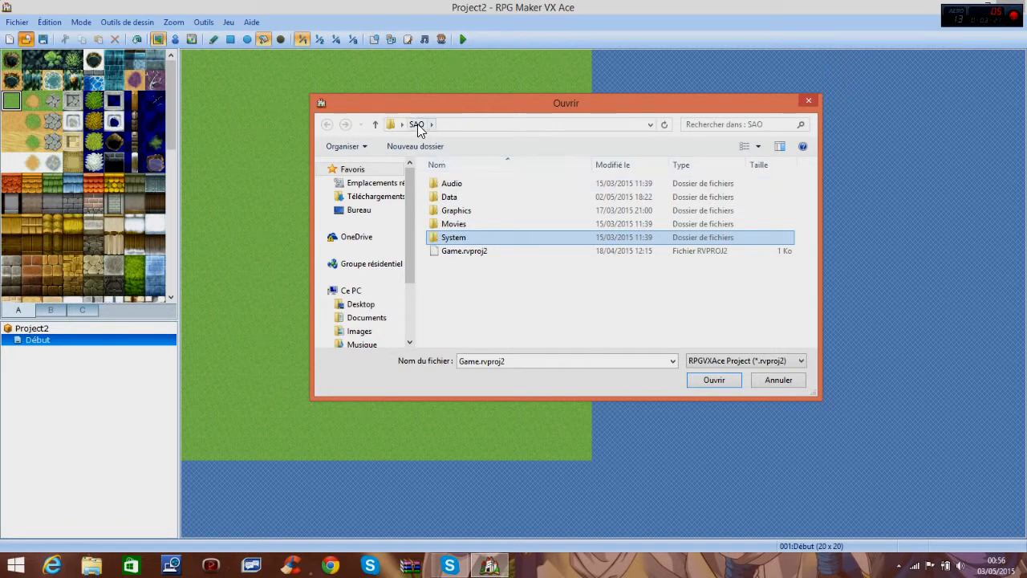
click(467, 250)
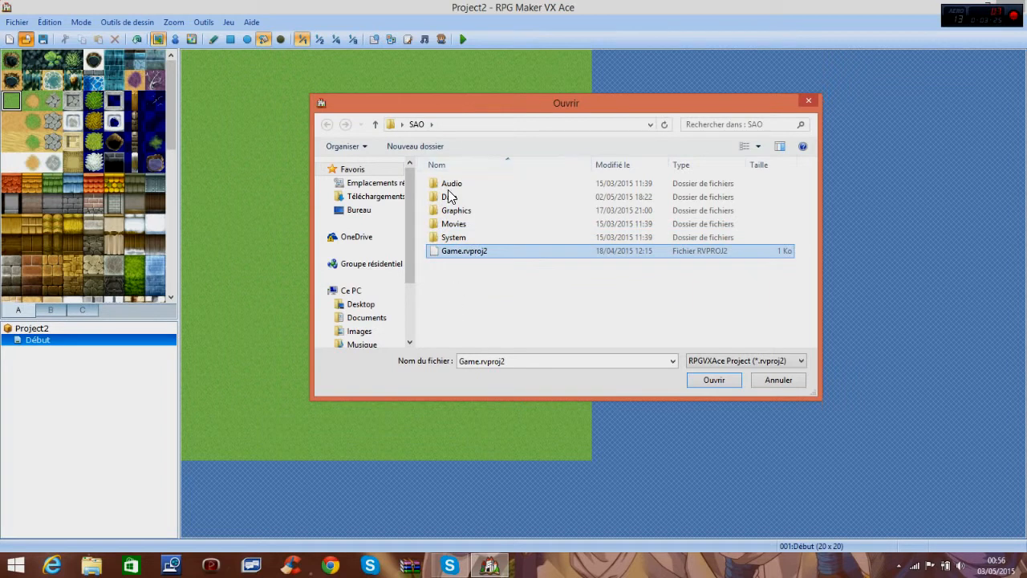
Browse to the RPGVXAce folder inside Documents to find the existing projects
drag(409, 219, 407, 286)
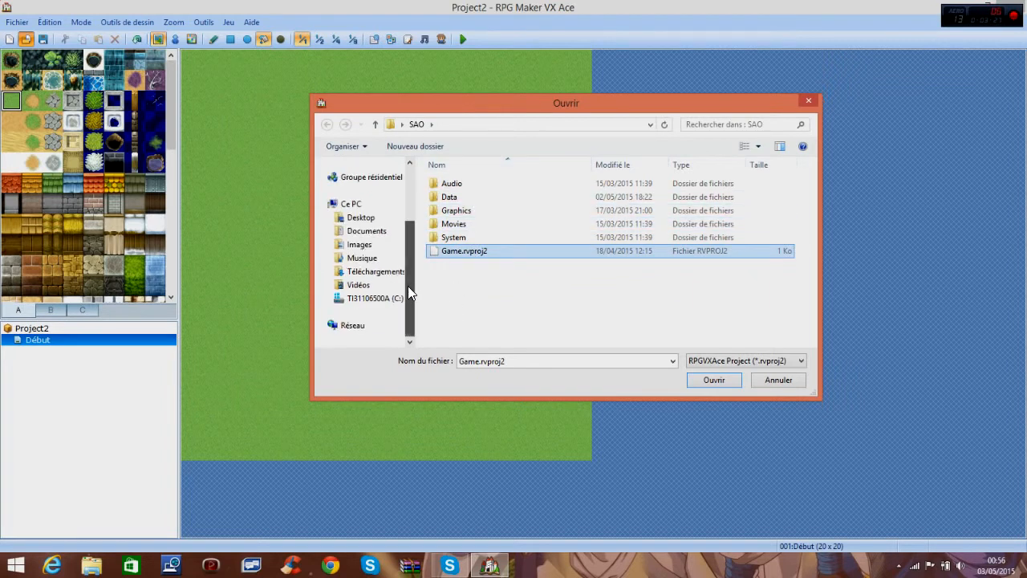
click(363, 231)
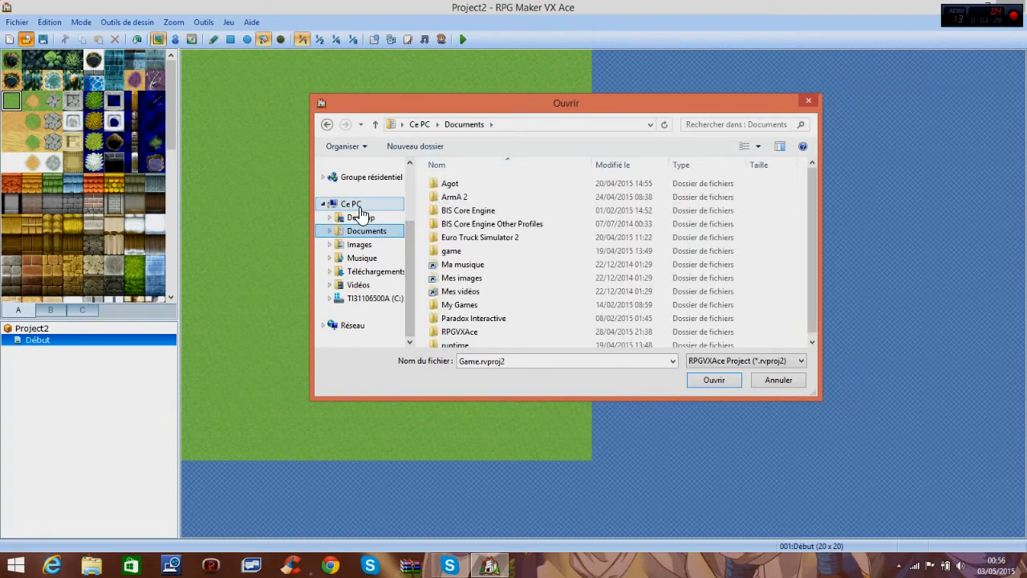
drag(810, 191, 813, 233)
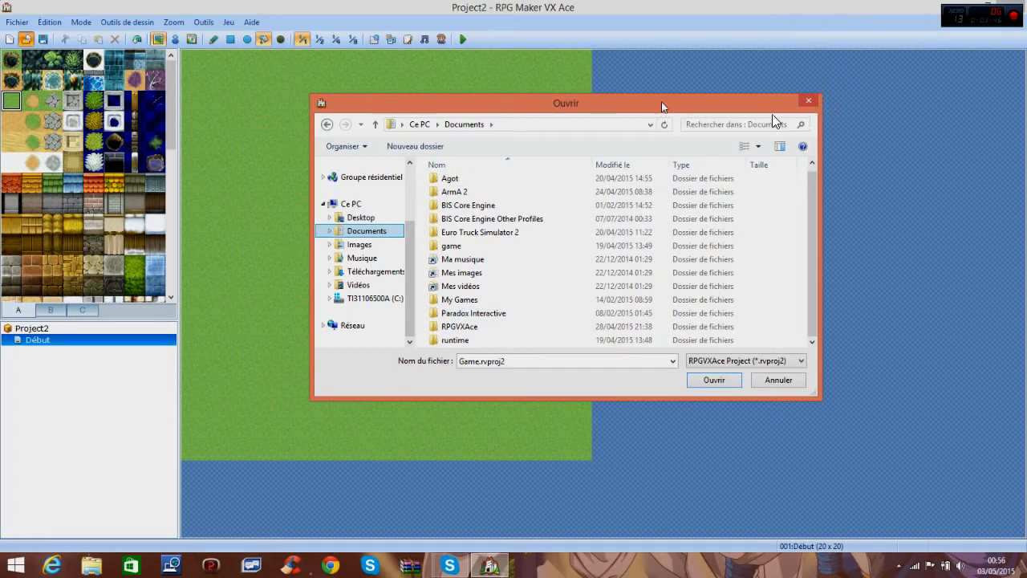
drag(733, 111, 912, 110)
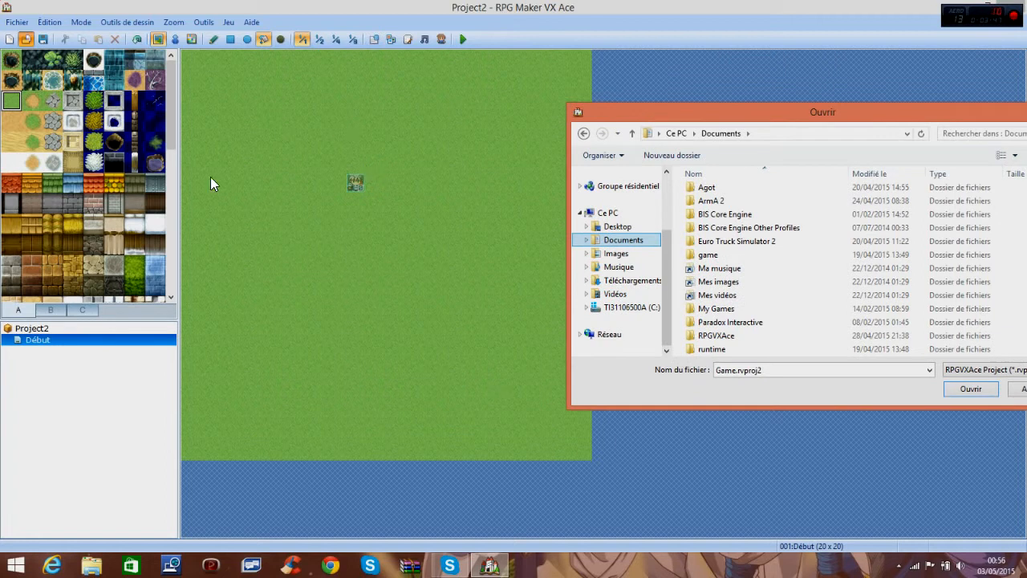
drag(736, 107, 416, 116)
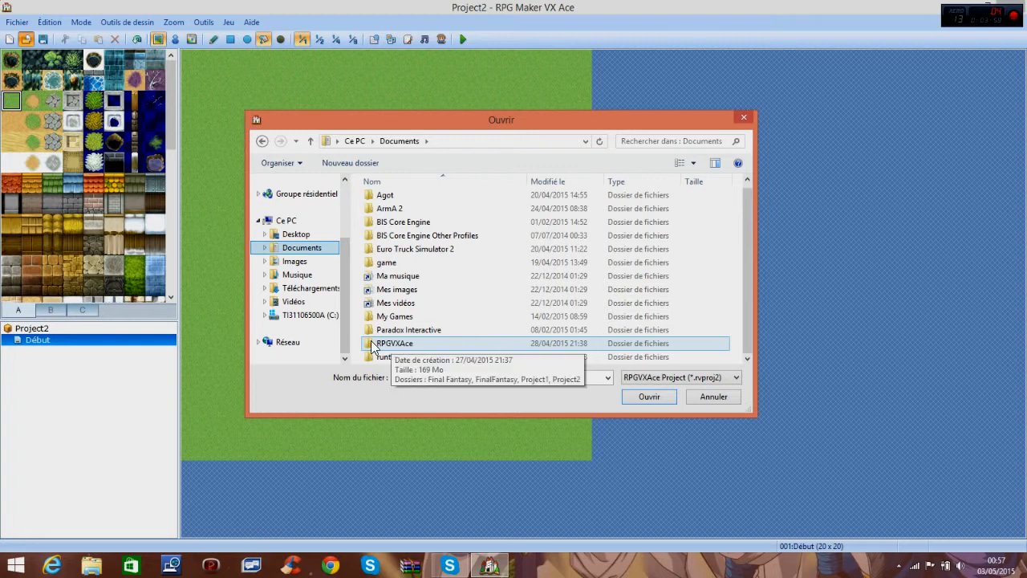
scroll(399, 351, up, 1)
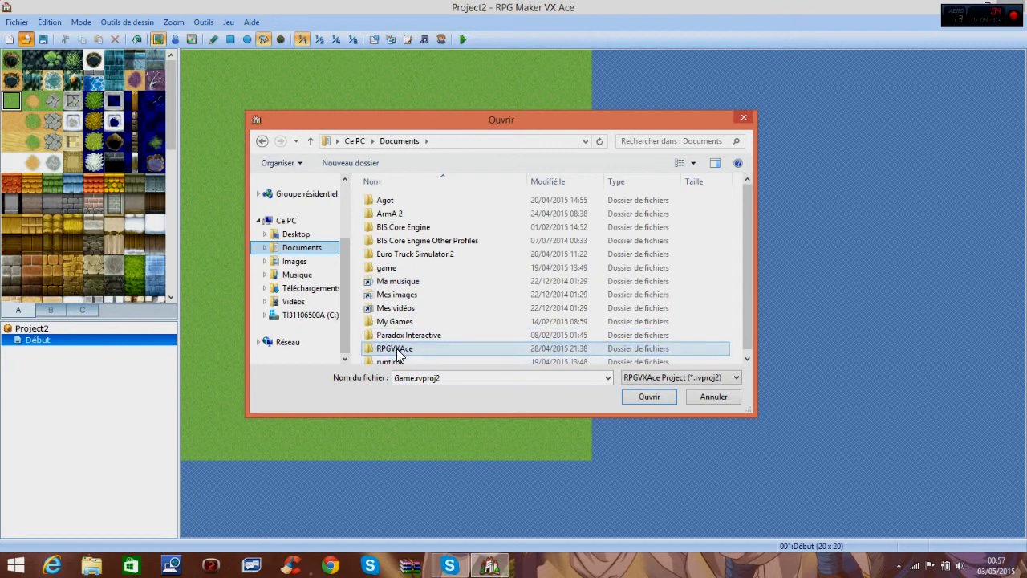
click(399, 352)
double_click(473, 347)
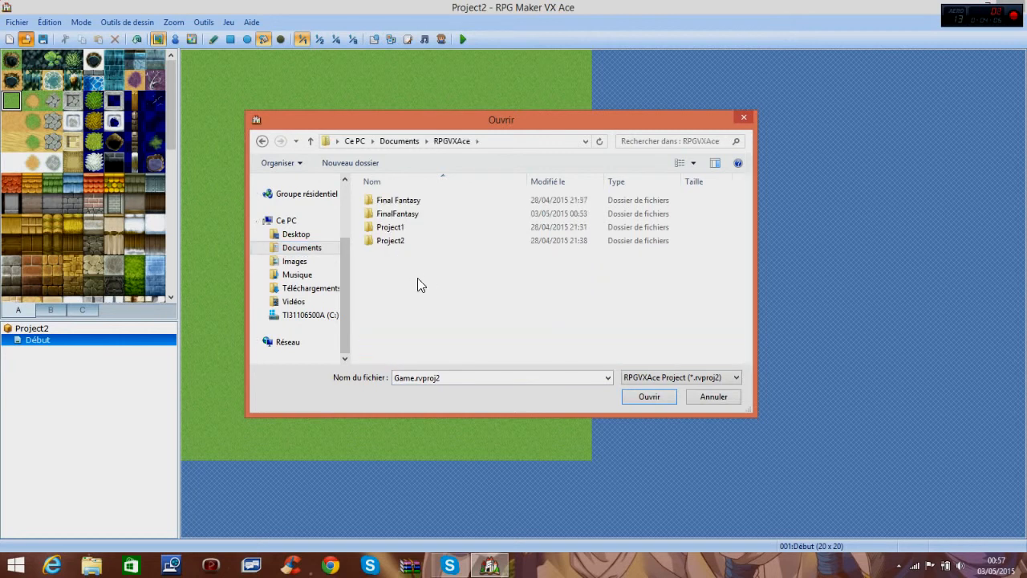
Delete the folder "Final Fantasy", spelled with a space, from the RPGVXAce folder
click(408, 228)
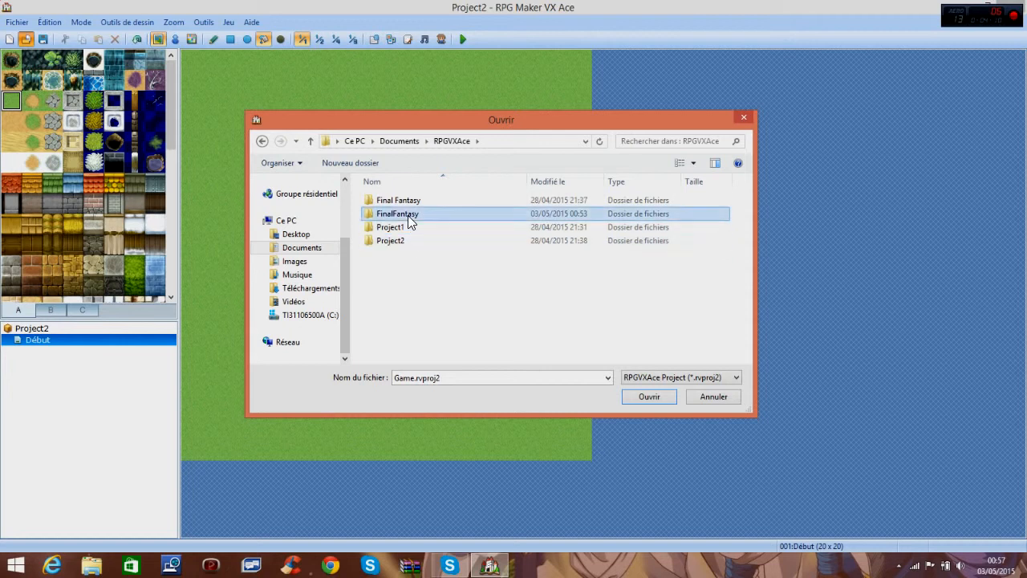
click(400, 200)
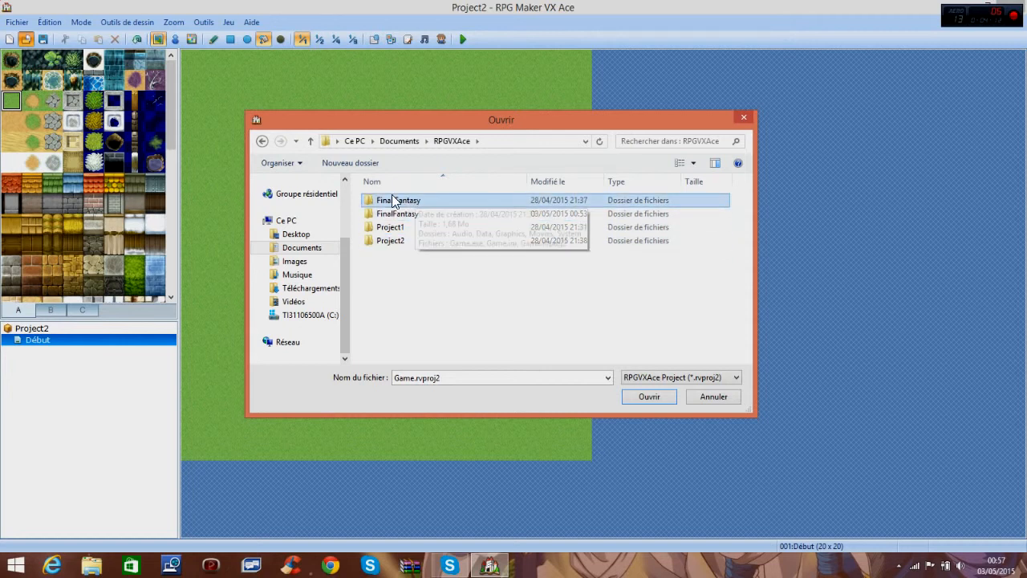
double_click(394, 199)
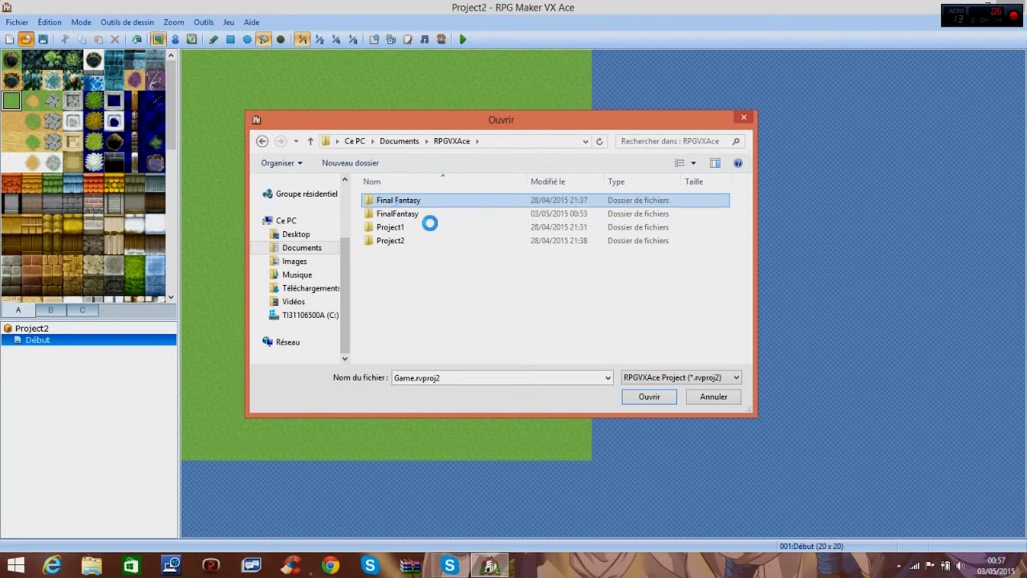
right_click(394, 198)
click(457, 440)
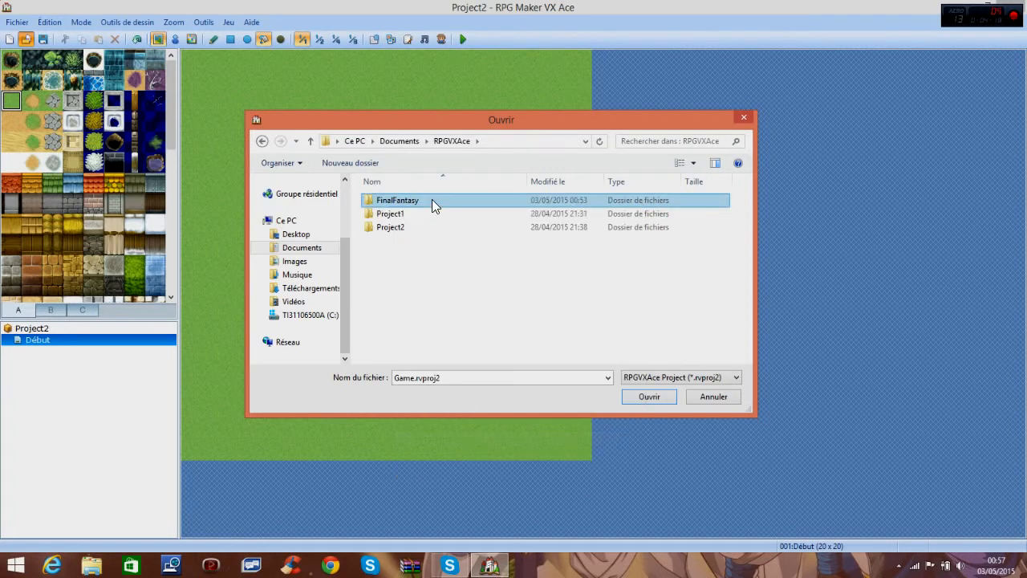
Open the project file Game.rvproj2 from the FinalFantasy folder
click(426, 202)
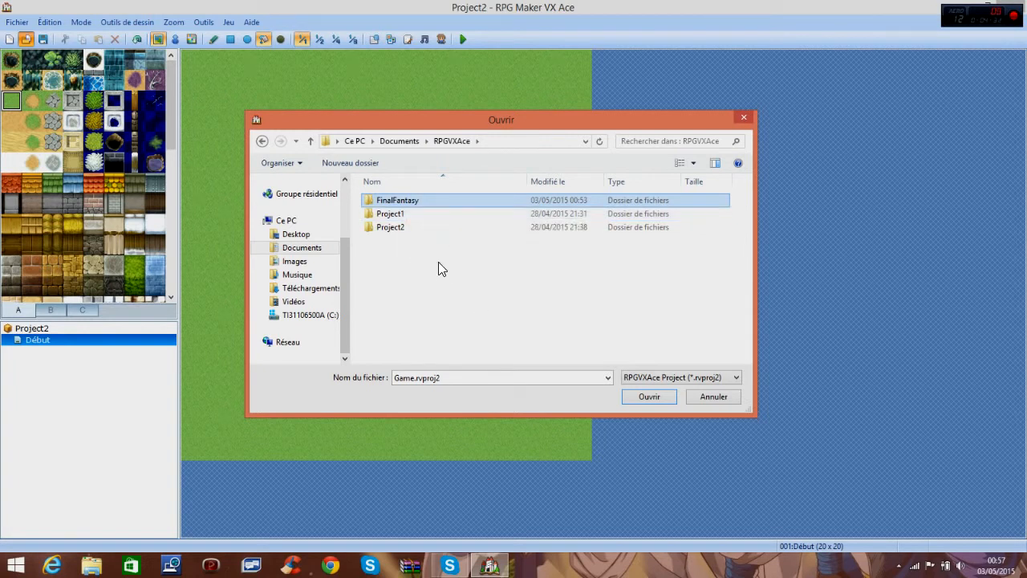
click(406, 200)
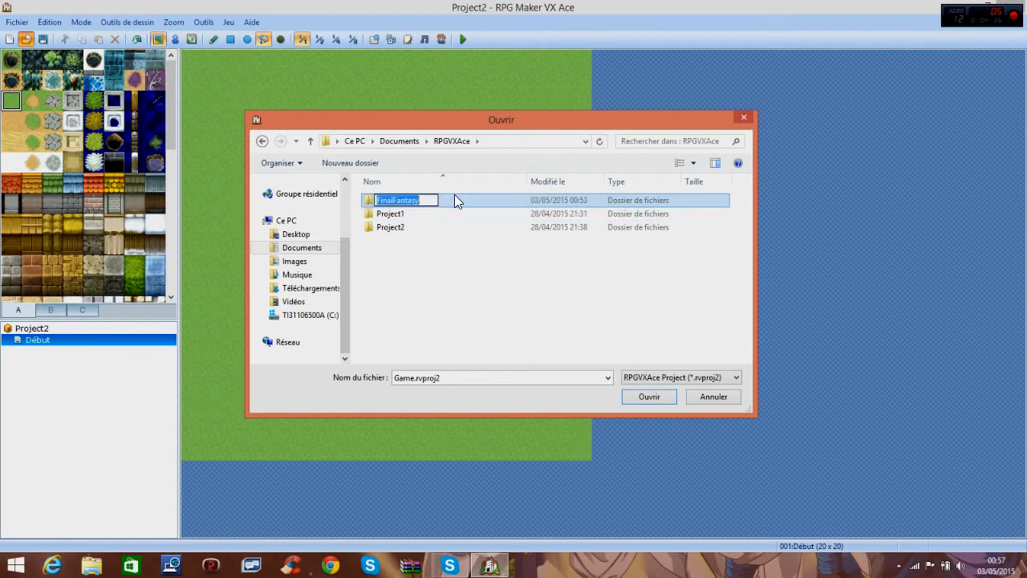
click(454, 198)
click(649, 396)
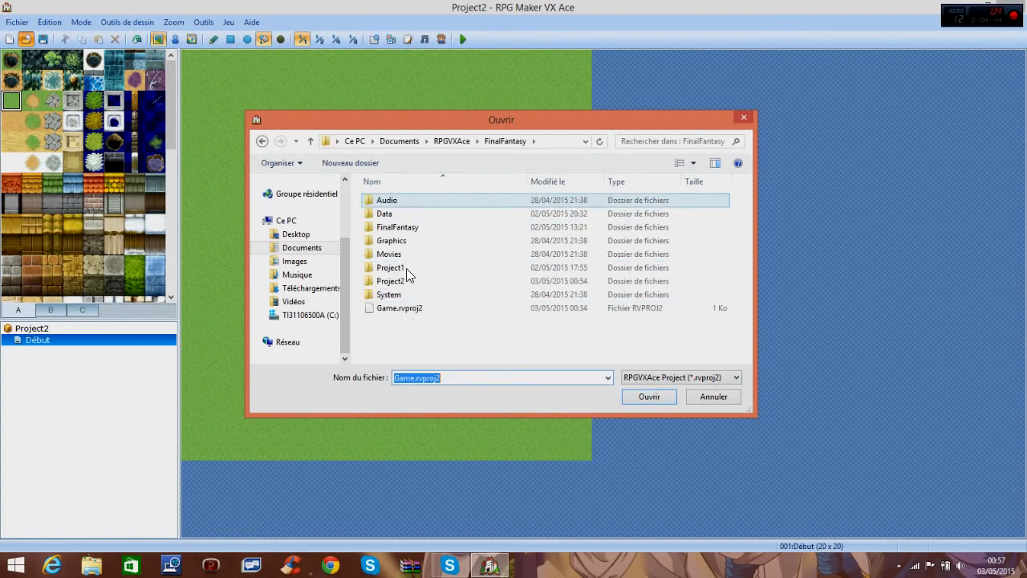
click(390, 309)
click(632, 397)
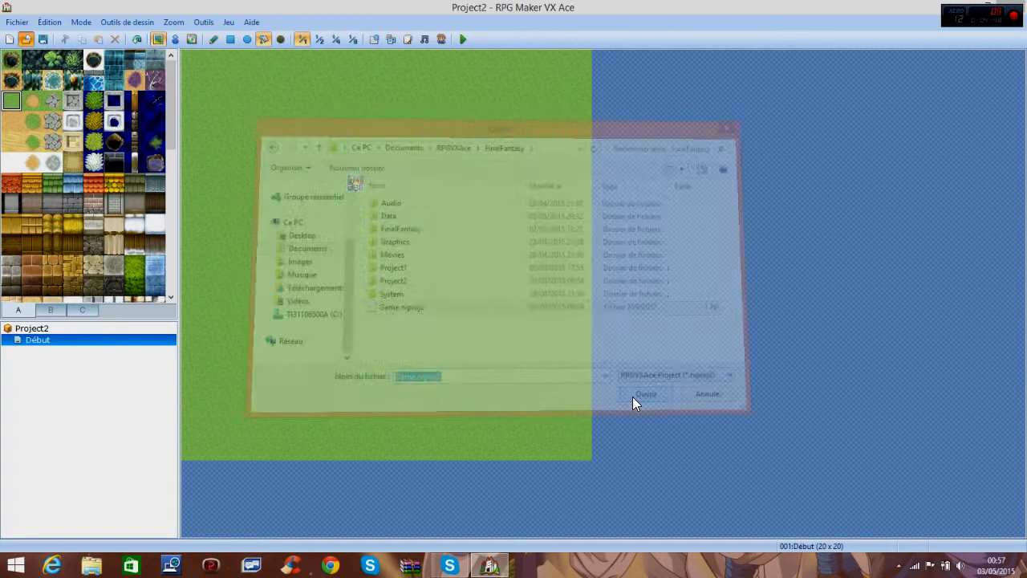
click(474, 311)
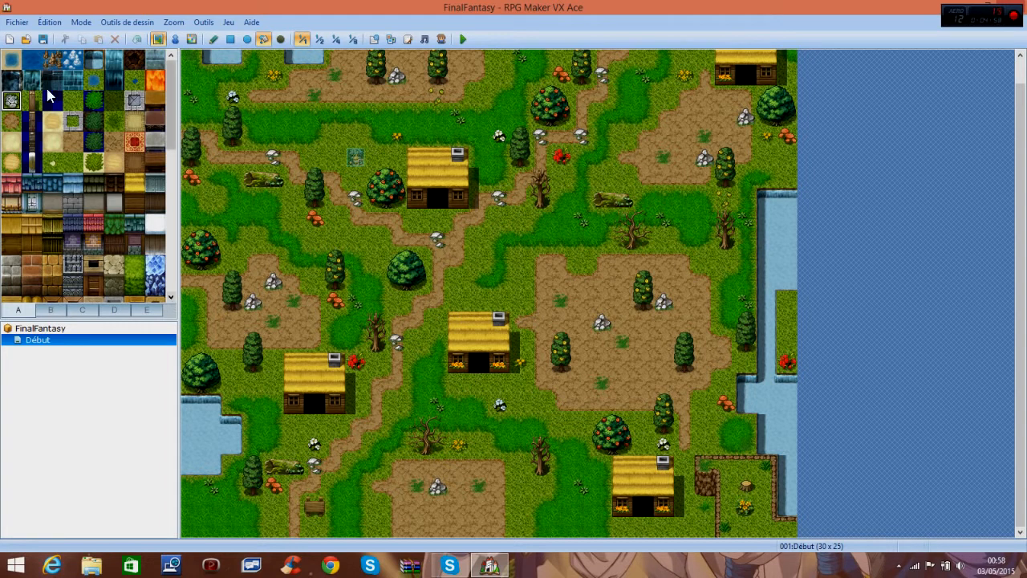
Create another new project with the proposed default settings
click(9, 40)
click(568, 317)
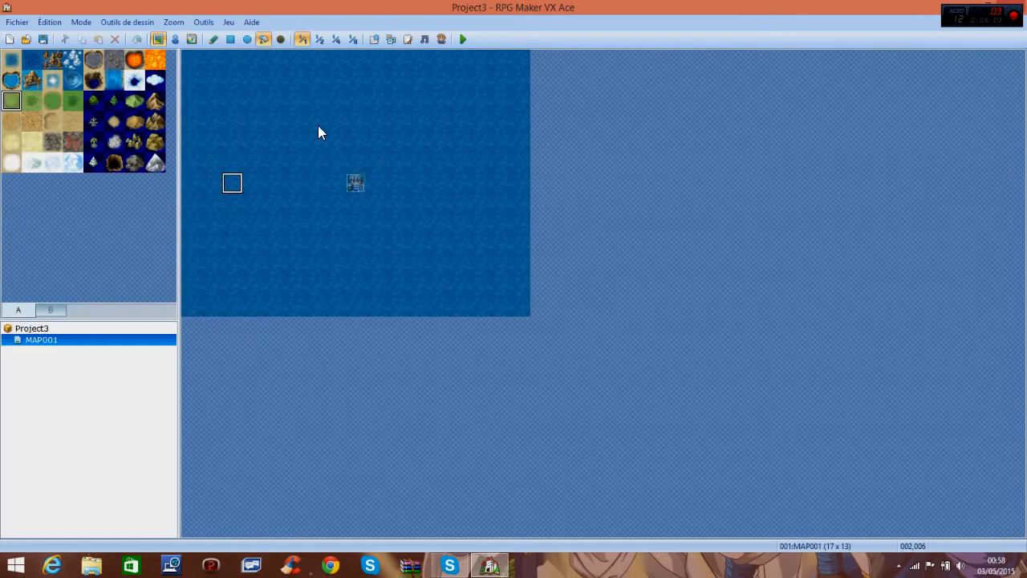
click(214, 39)
In the properties of MAP001, rename the map as Début and set its width and height to 20 tiles each
right_click(43, 339)
click(93, 350)
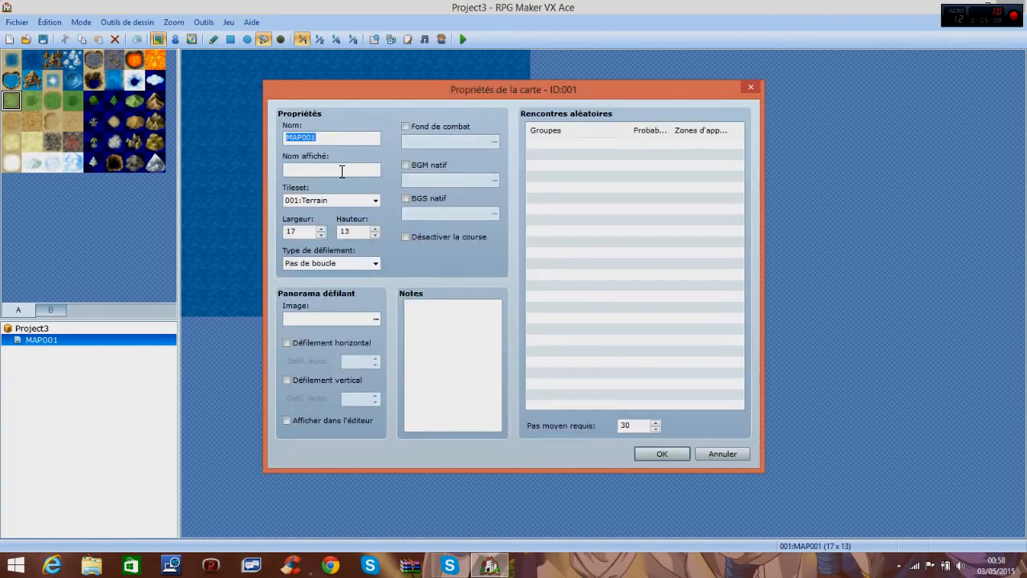
key(BackSpace)
text(Début)
double_click(312, 232)
text(2020)
click(662, 452)
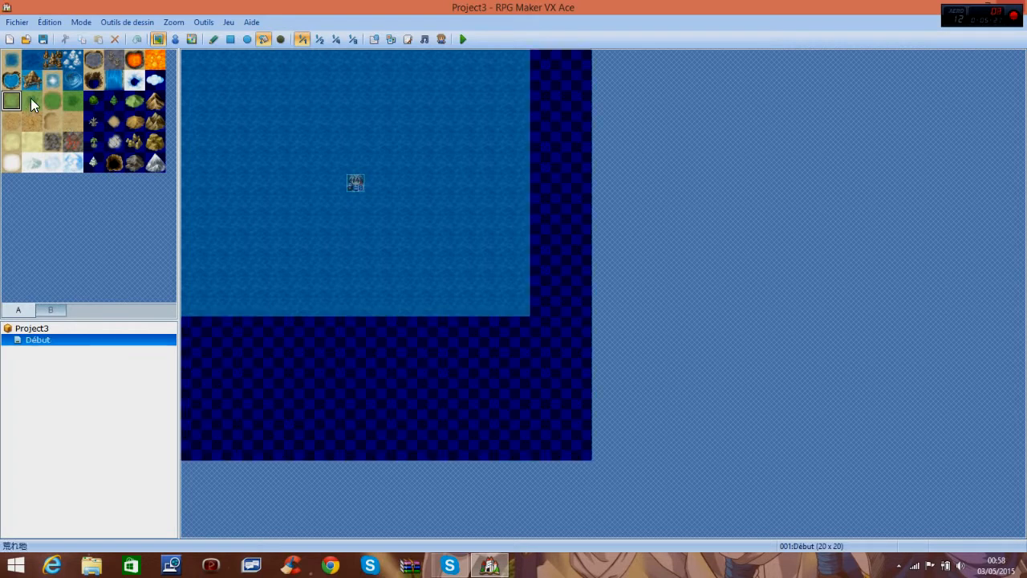
Assign the tileset 002:Extérieur to the Début map in its properties
click(44, 310)
click(26, 311)
right_click(105, 337)
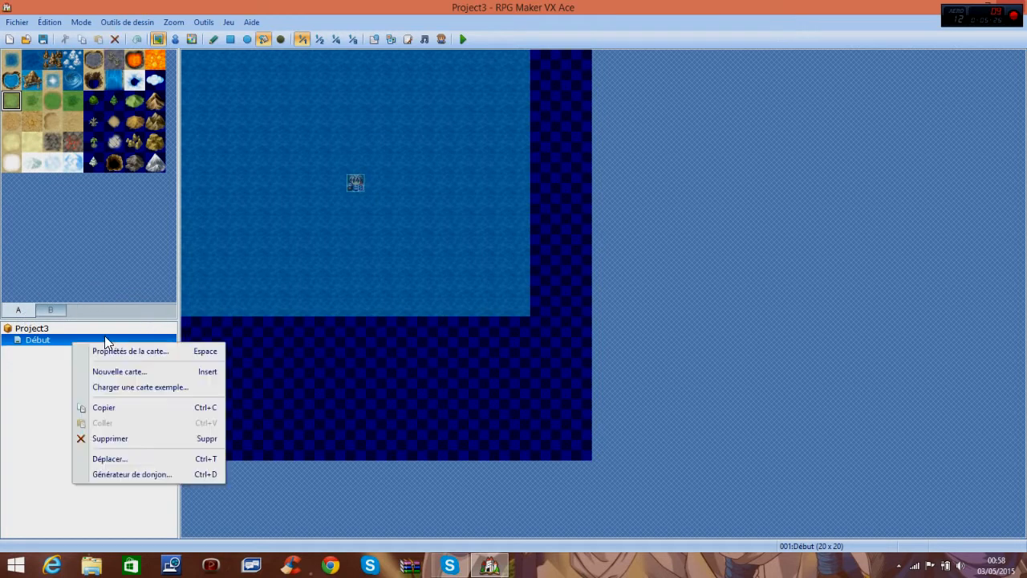
click(110, 349)
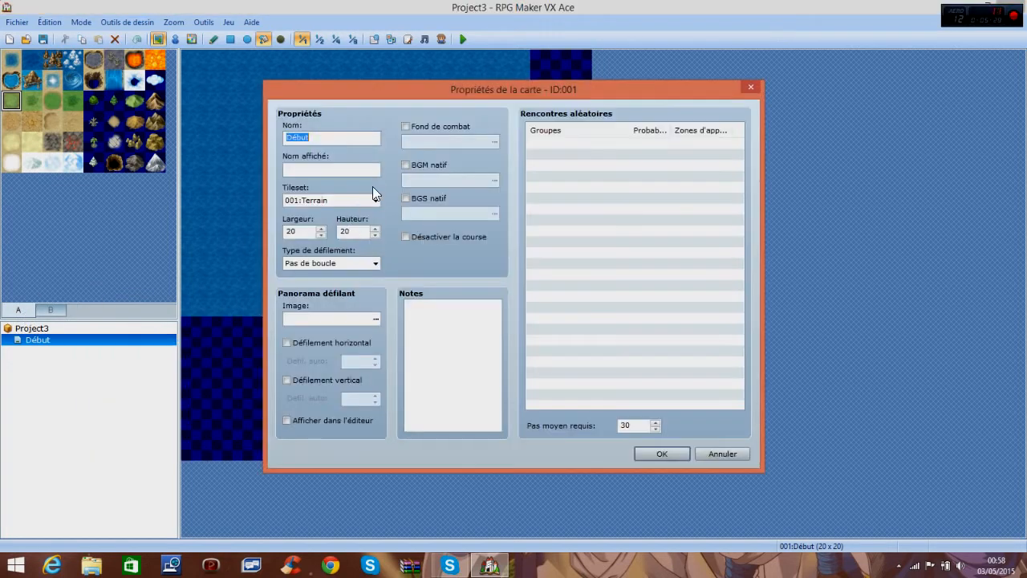
click(375, 198)
click(501, 332)
click(374, 202)
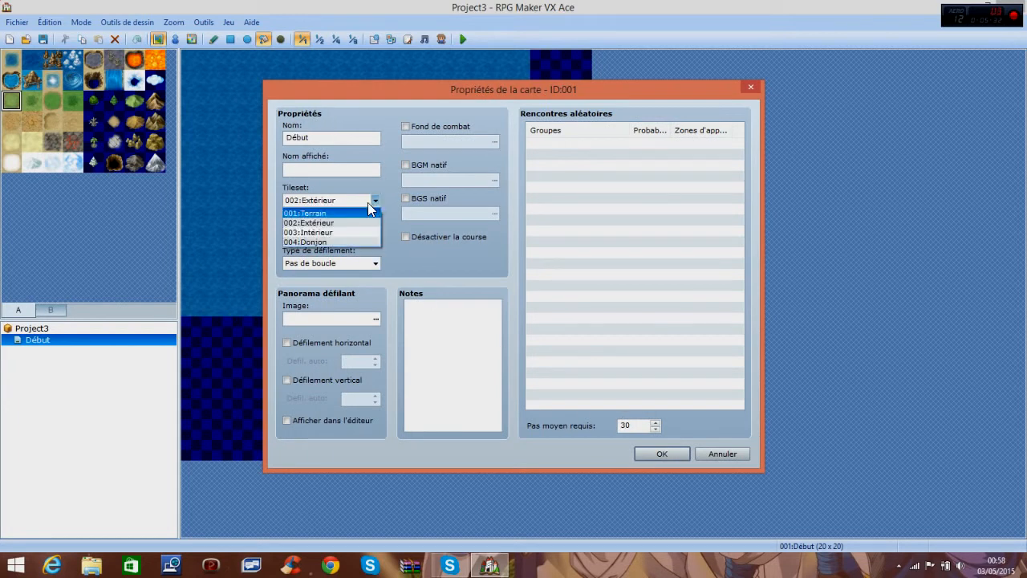
click(350, 226)
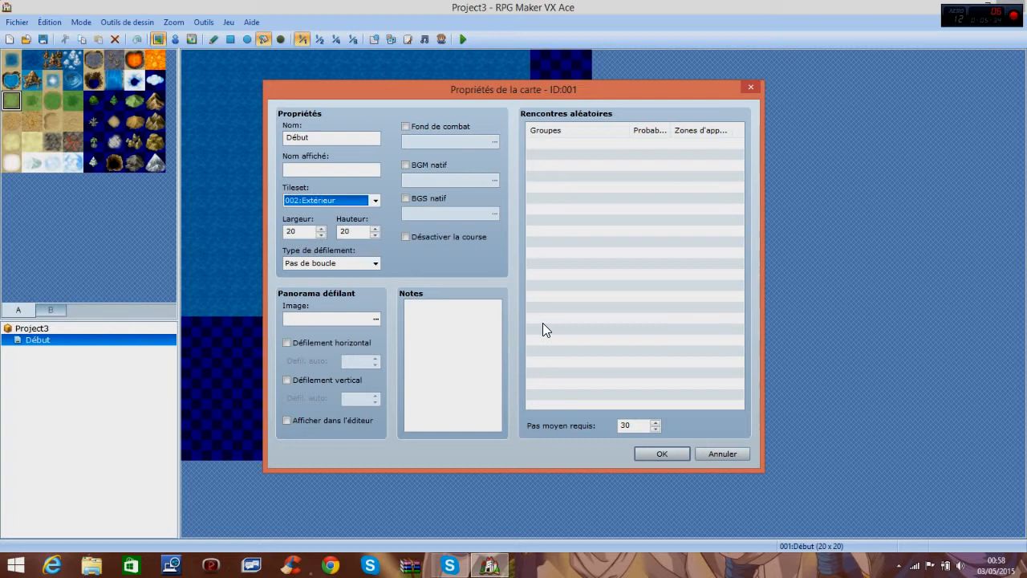
click(656, 453)
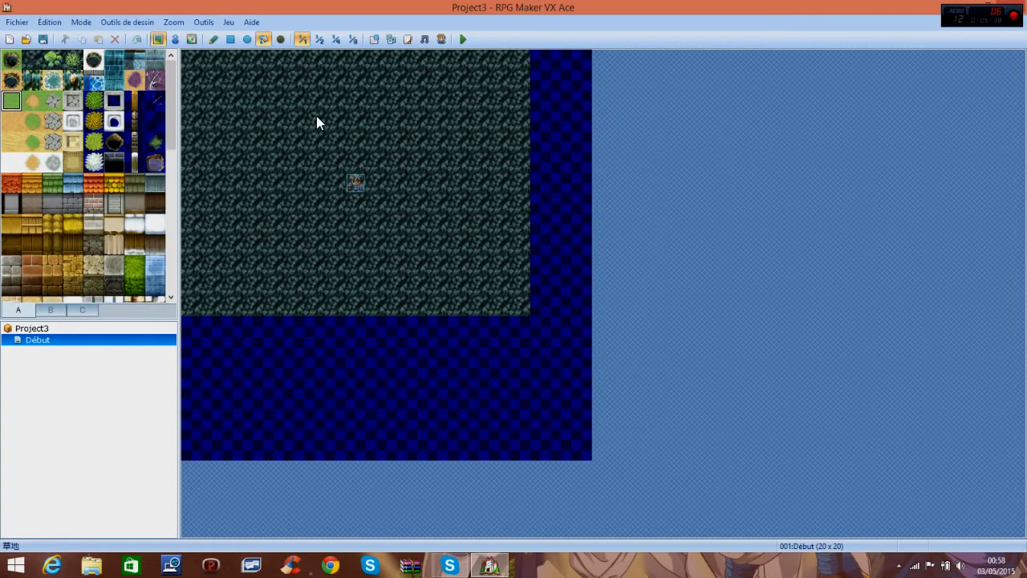
Draw a 2-by-2-tile block of bordered stone paving above the party's start position with the pencil tool
click(210, 44)
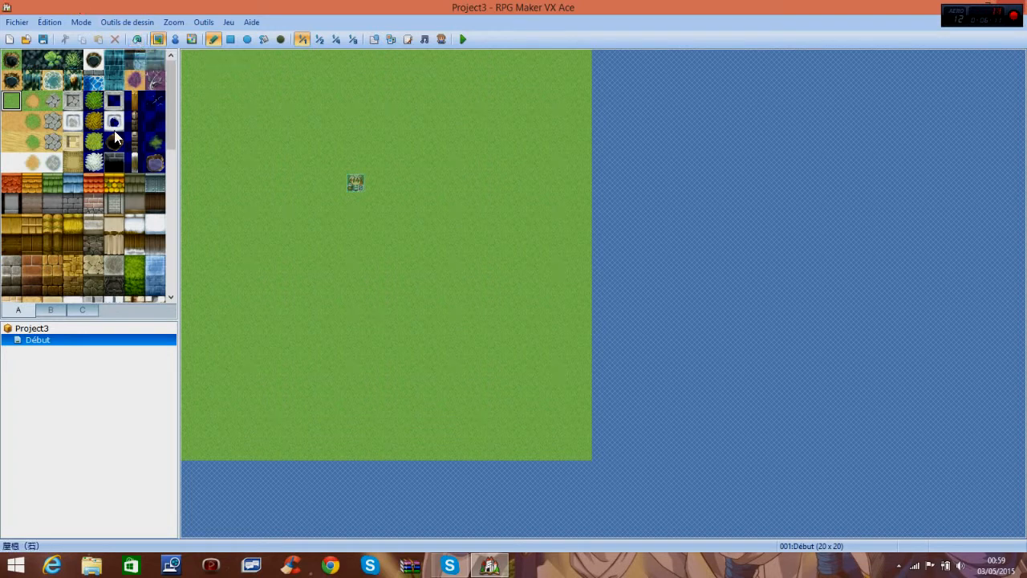
click(73, 101)
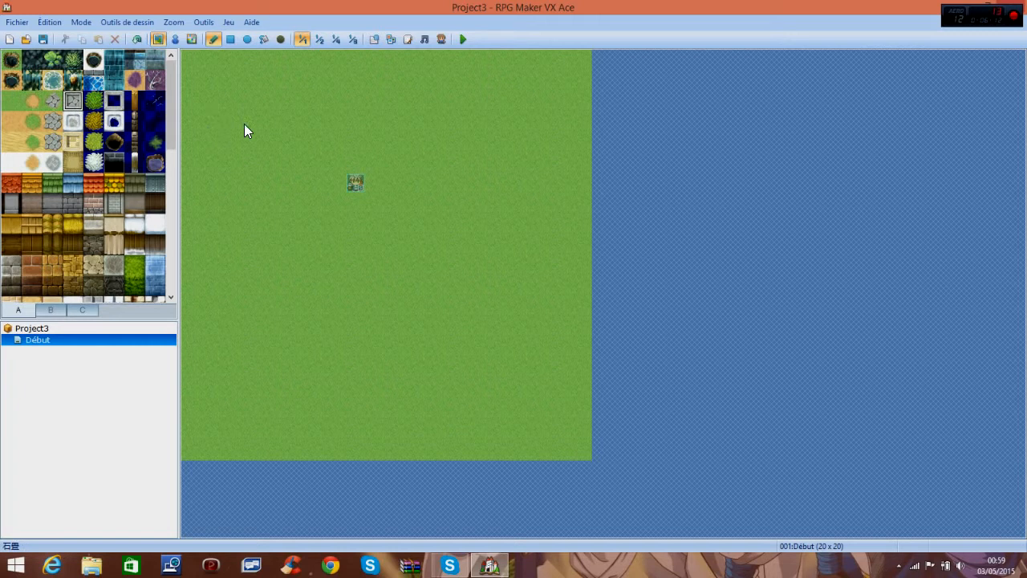
click(335, 99)
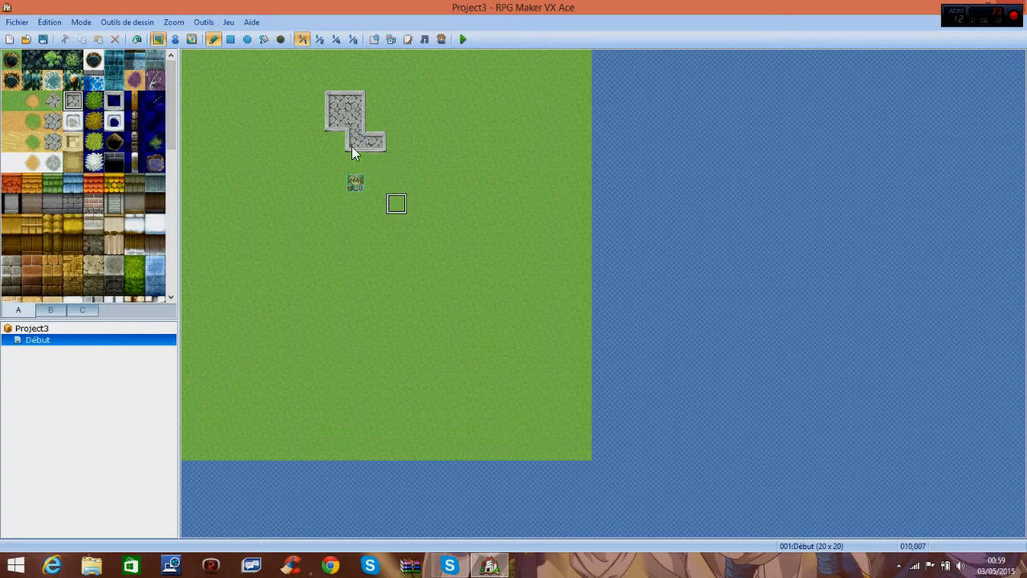
click(138, 40)
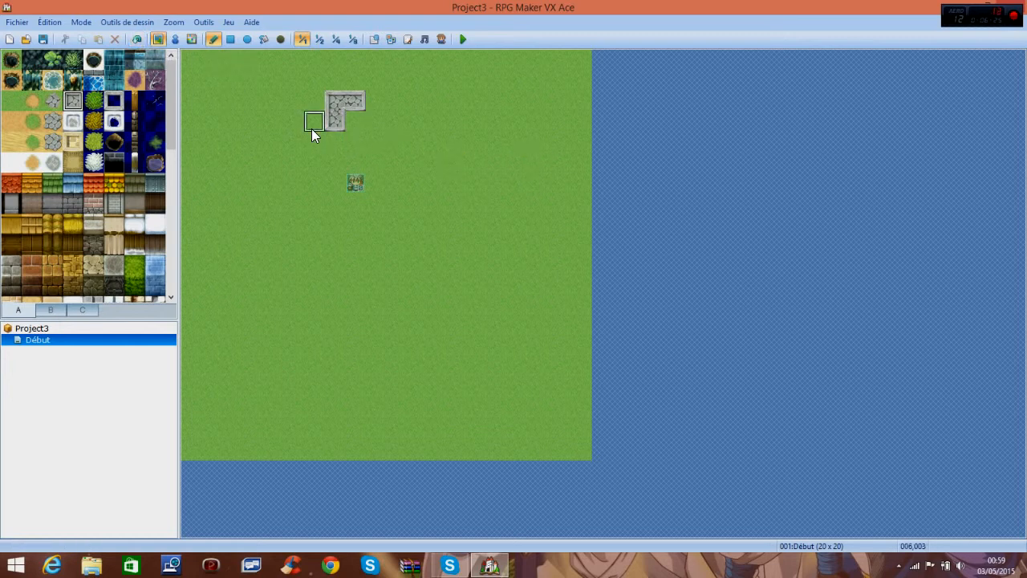
click(355, 121)
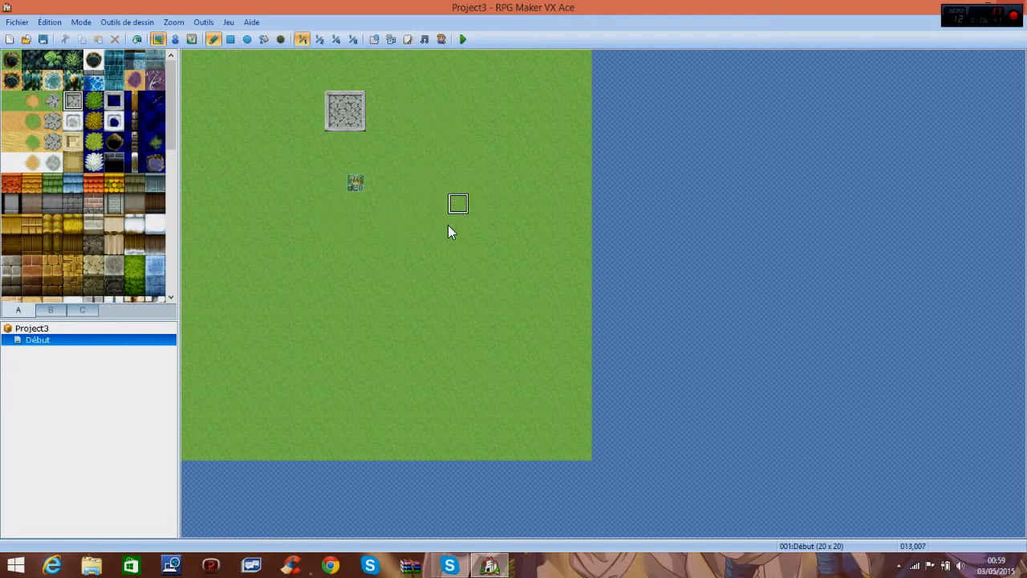
Show the map's event layer and select a few empty grass cells around the start position
click(175, 40)
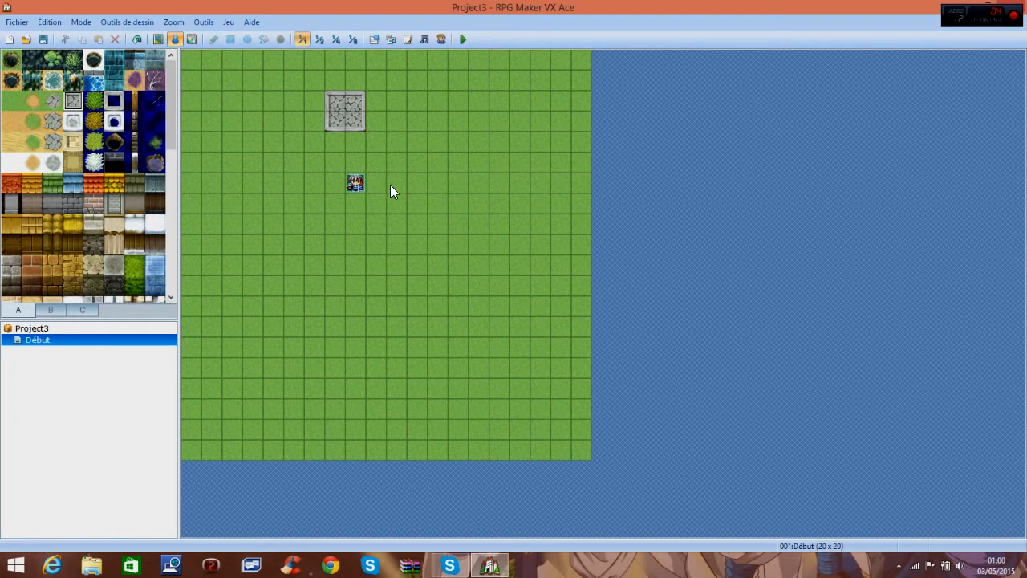
click(459, 142)
click(288, 182)
click(438, 224)
In region mode, paint region 1 over a 5-by-4-tile block in the map's upper-left corner and region 2 over an area below the stone block
click(191, 40)
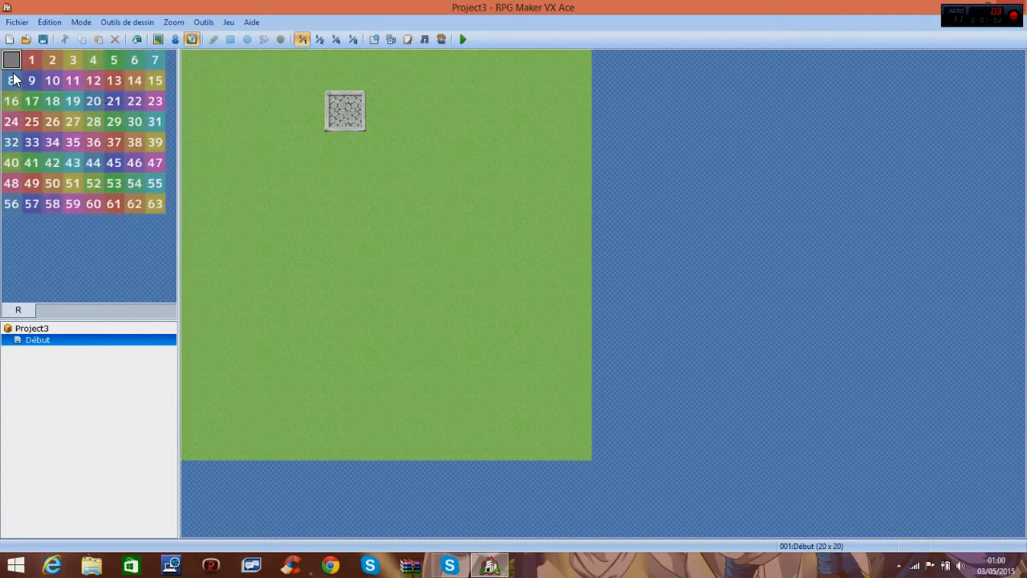
click(189, 59)
drag(232, 80, 232, 101)
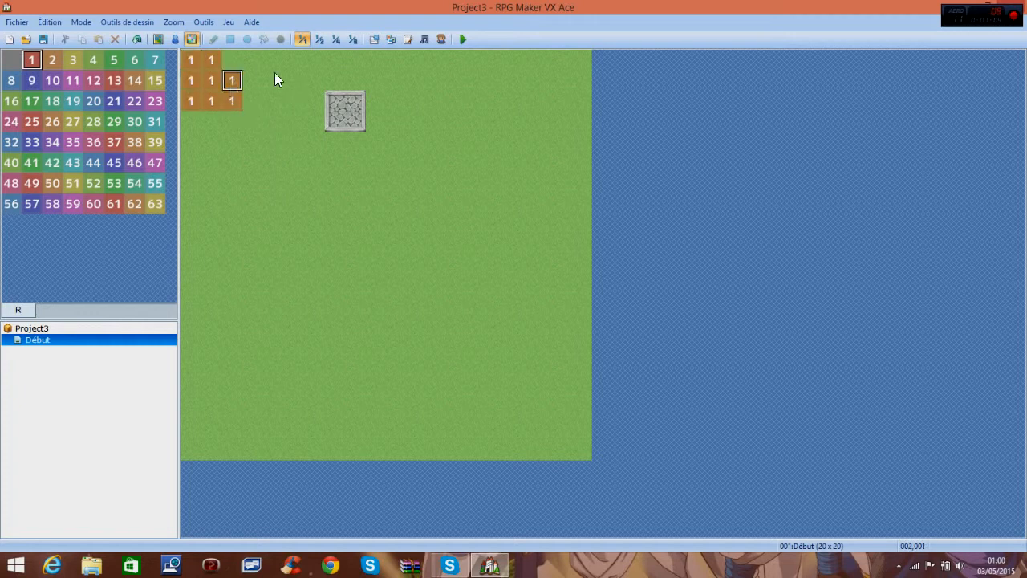
click(248, 78)
drag(252, 120, 200, 119)
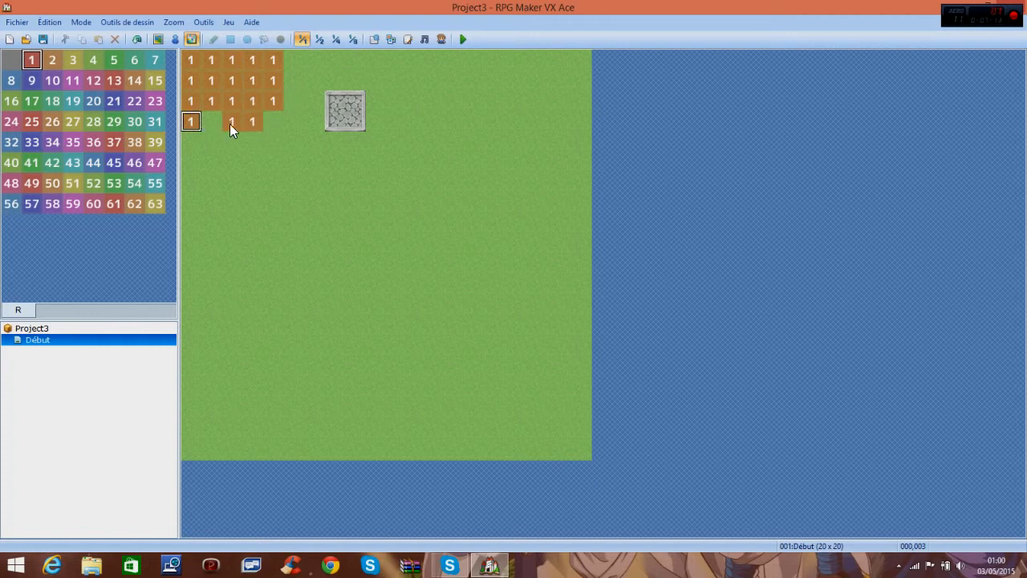
click(270, 124)
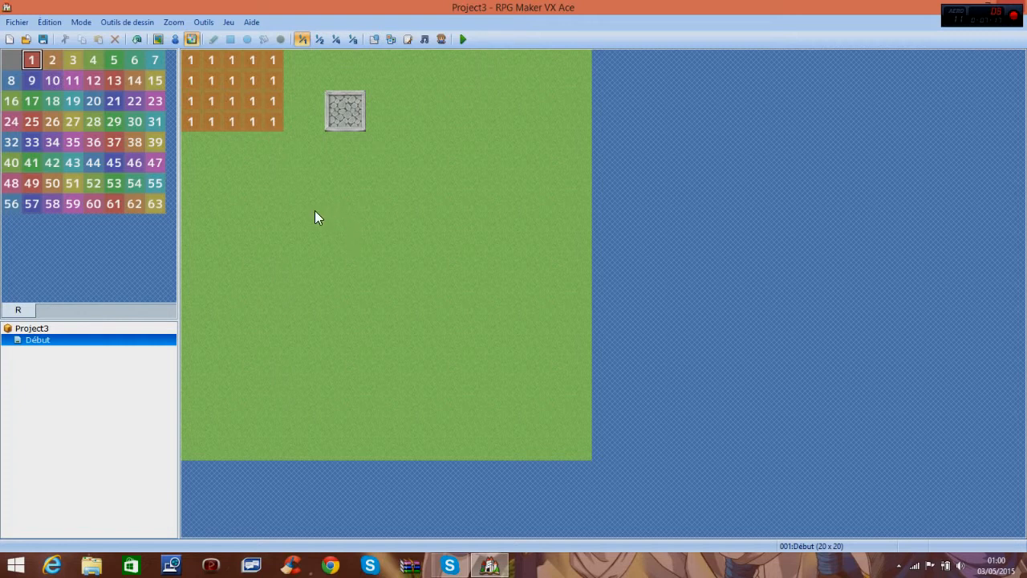
mouse_move(379, 219)
mouse_down()
mouse_move(356, 242)
mouse_move(366, 236)
mouse_up()
click(416, 245)
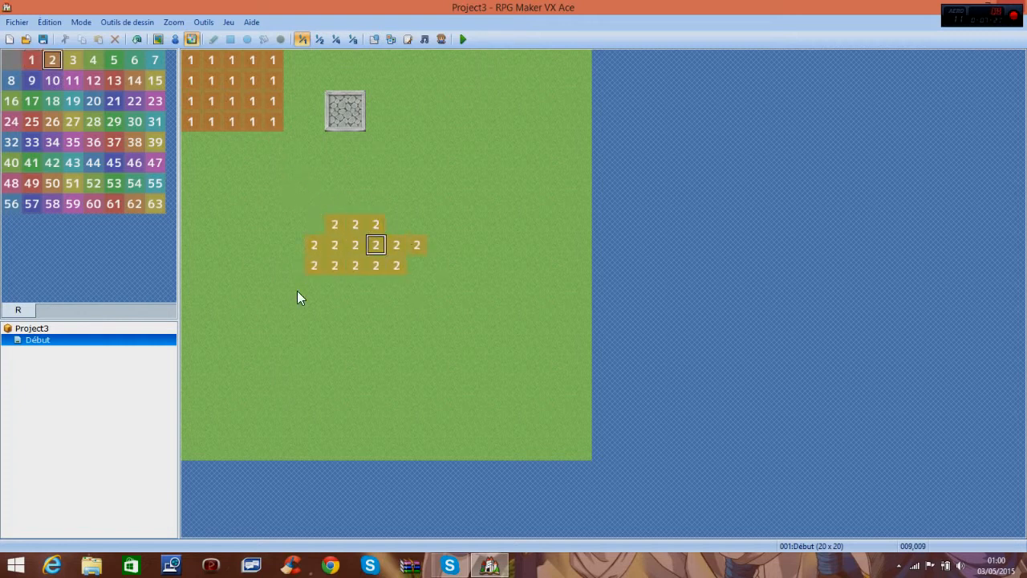
Erase all the region 1 and region 2 cells from the map using the empty region
click(315, 225)
click(11, 61)
mouse_move(263, 107)
mouse_down()
mouse_move(228, 114)
mouse_move(219, 74)
mouse_move(217, 95)
mouse_move(252, 61)
mouse_move(287, 98)
mouse_up()
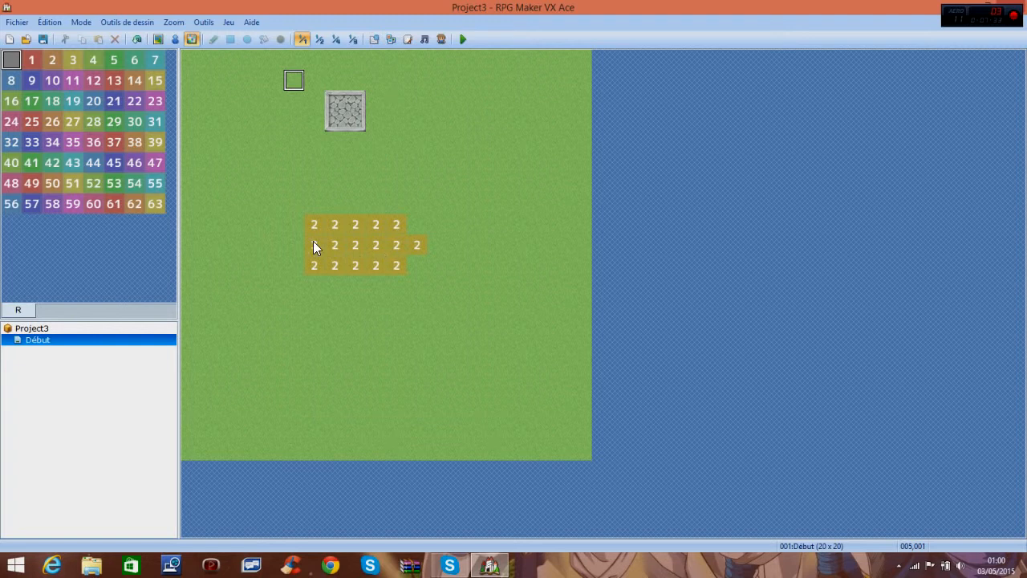
mouse_move(361, 261)
mouse_down()
mouse_move(390, 256)
mouse_move(385, 222)
mouse_move(368, 223)
mouse_up()
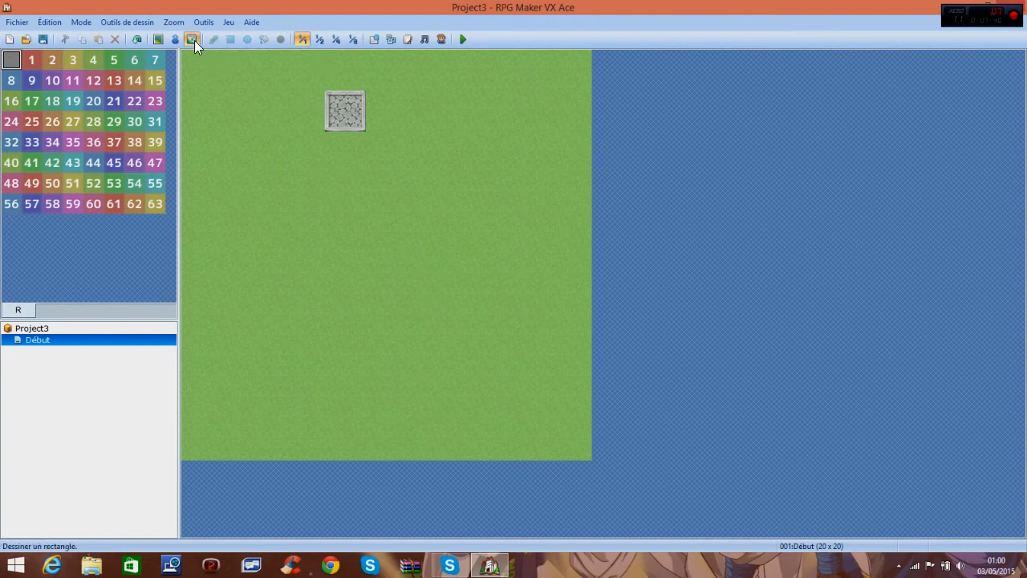
Return to map editing and paint tall green grass down the map's five leftmost columns with the pencil tool
click(158, 38)
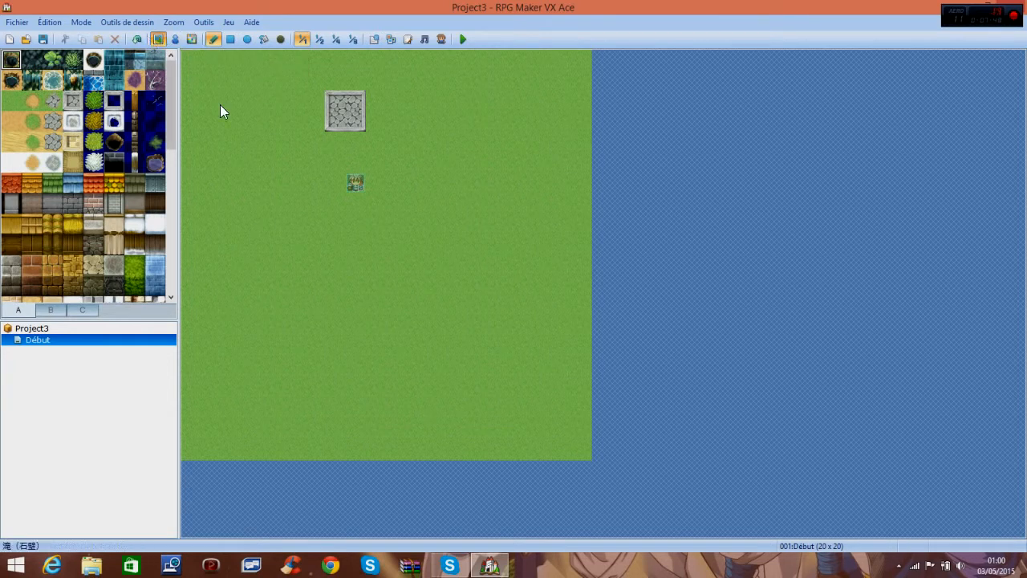
click(29, 100)
click(17, 100)
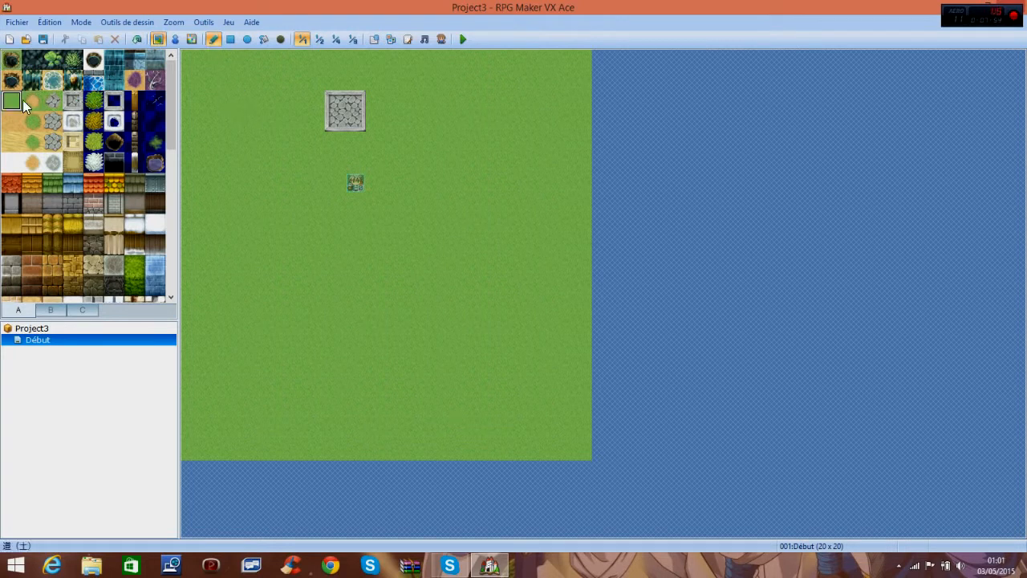
click(89, 101)
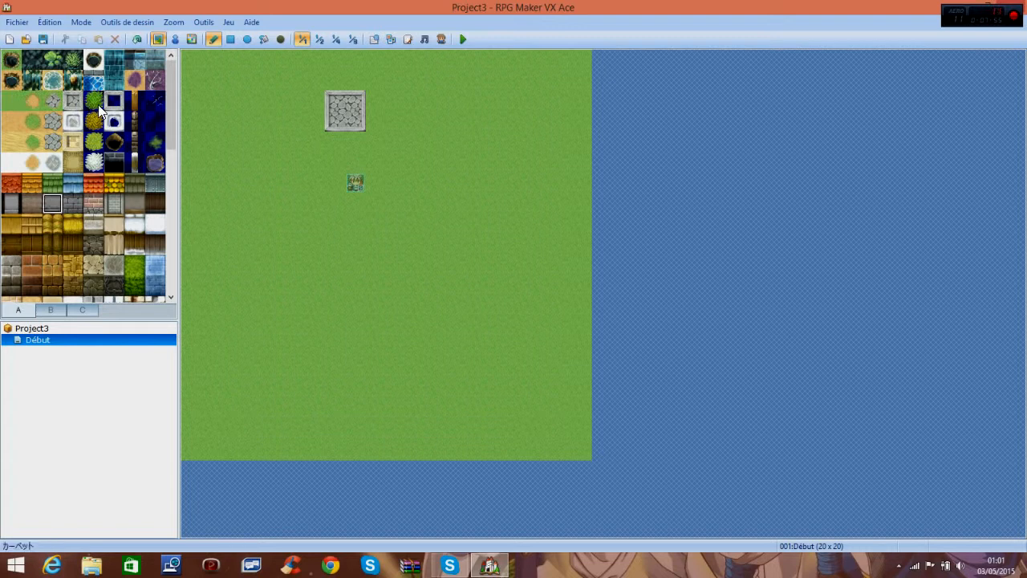
mouse_move(192, 57)
mouse_down()
mouse_move(223, 120)
mouse_move(204, 213)
mouse_move(201, 113)
mouse_up()
mouse_move(198, 228)
mouse_down()
mouse_move(233, 225)
mouse_move(242, 155)
mouse_move(245, 207)
mouse_move(230, 80)
mouse_up()
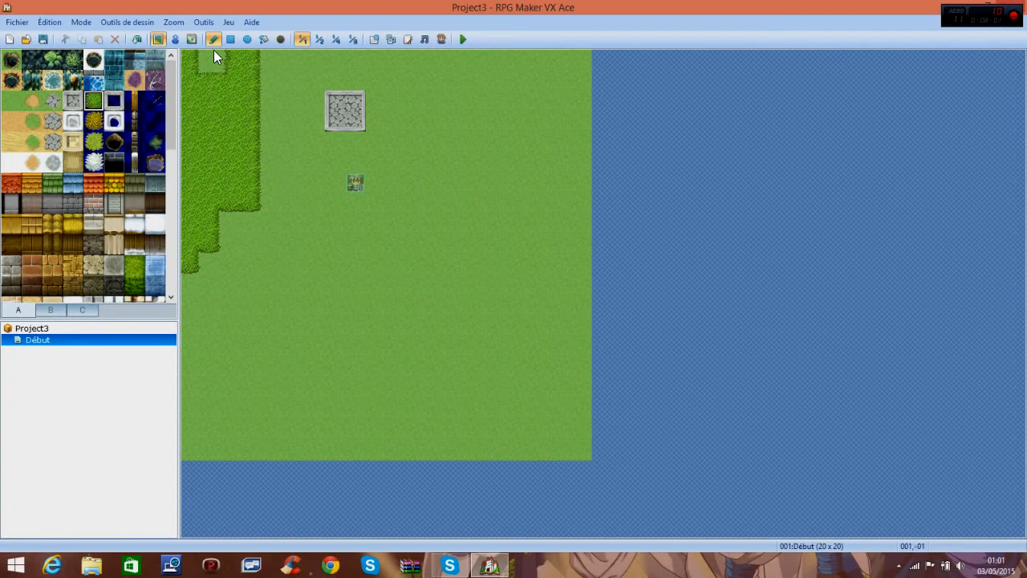
mouse_move(244, 151)
mouse_down()
mouse_move(212, 222)
mouse_move(204, 298)
mouse_move(278, 296)
mouse_move(246, 325)
mouse_up()
mouse_move(248, 361)
mouse_down()
mouse_move(230, 394)
mouse_move(190, 360)
mouse_move(192, 387)
mouse_move(232, 372)
mouse_move(184, 401)
mouse_move(243, 412)
mouse_move(157, 432)
mouse_up()
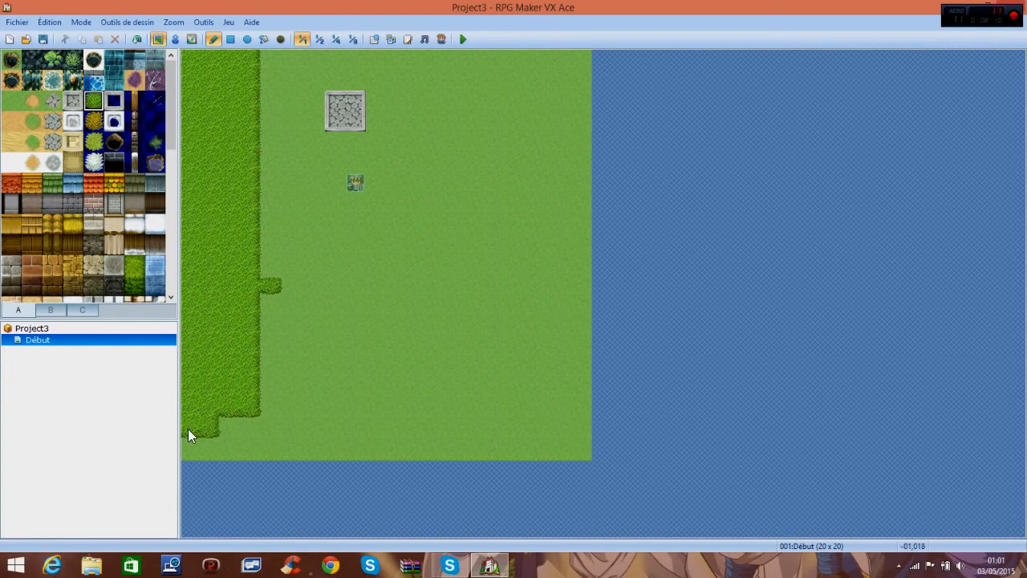
mouse_move(246, 431)
mouse_down()
mouse_move(200, 447)
mouse_move(257, 456)
mouse_up()
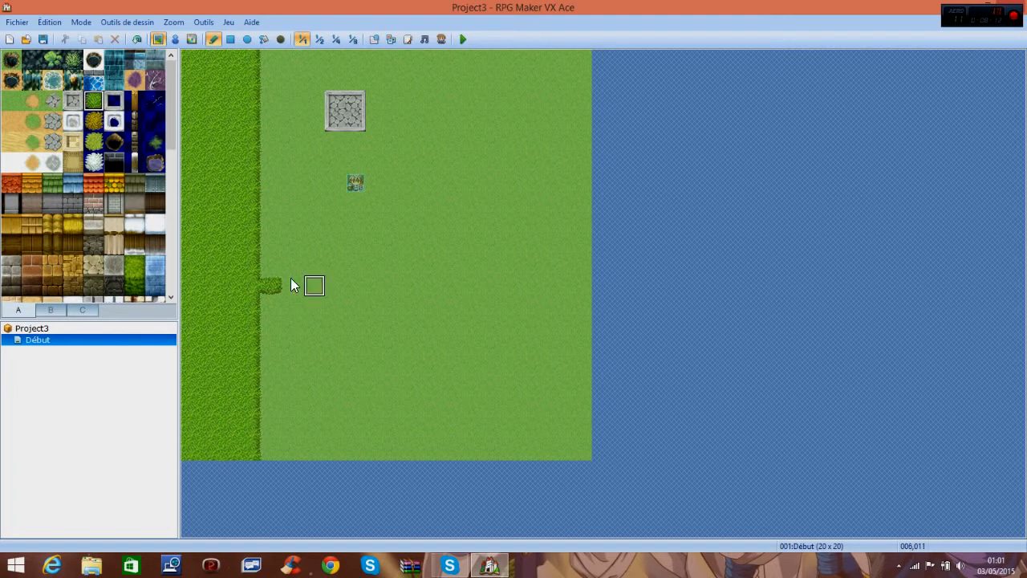
mouse_move(268, 200)
mouse_down()
mouse_move(268, 50)
mouse_move(278, 456)
mouse_up()
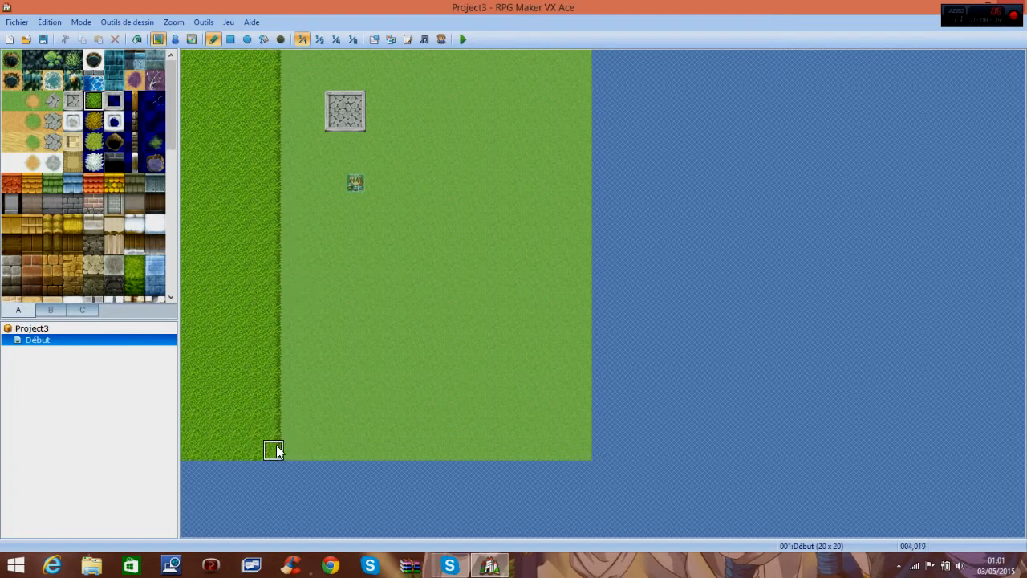
Draw tall-grass rectangles on the map's right half and a block about 6 by 4 tiles near its lower edge
click(229, 39)
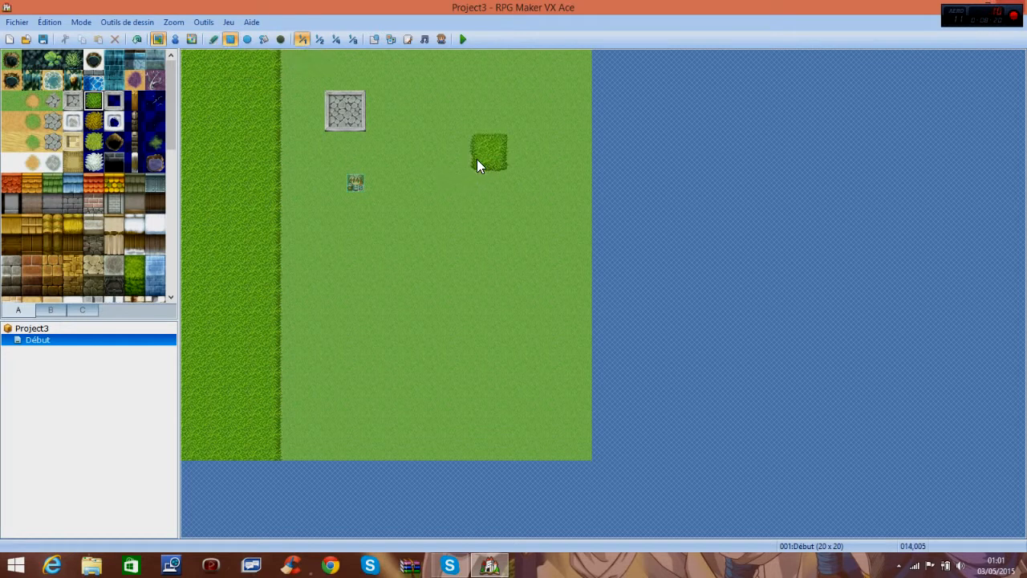
click(483, 215)
drag(479, 265, 491, 170)
drag(527, 298, 518, 203)
drag(438, 389, 456, 367)
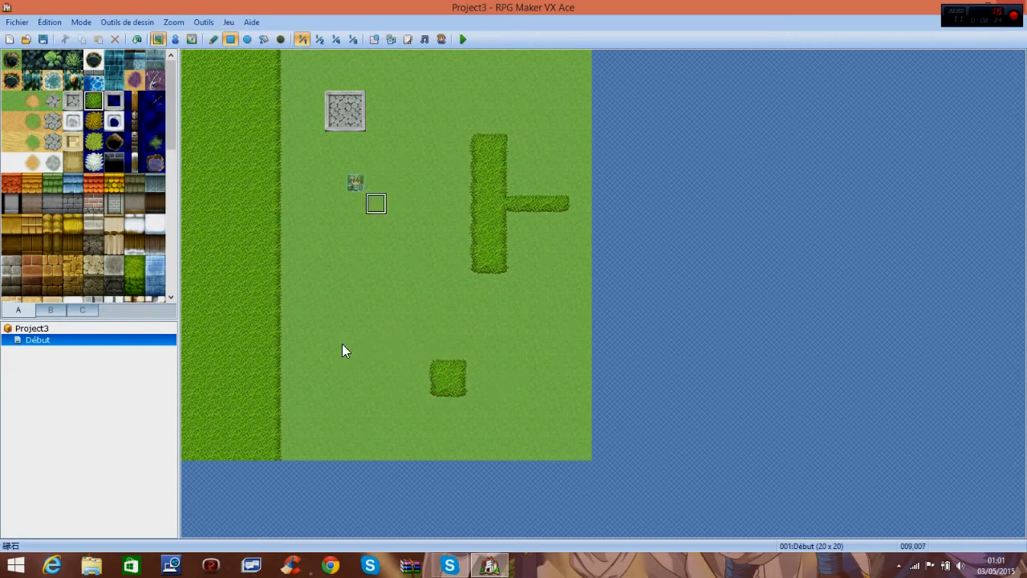
drag(337, 347, 437, 405)
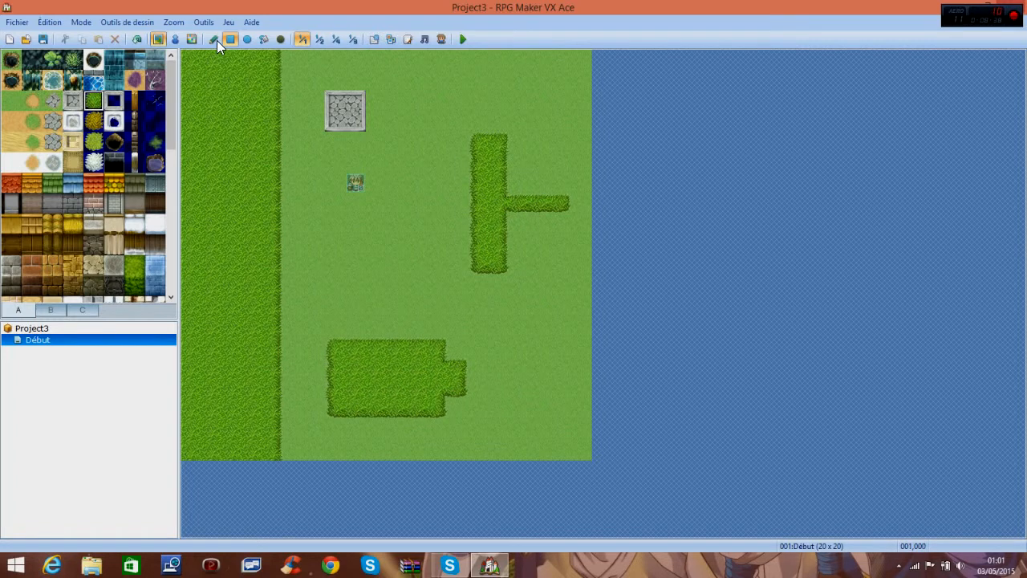
Draw tall-grass ellipses with the ellipse tool: a small one near the upper edge and one about 5 tiles wide below the start position
click(244, 39)
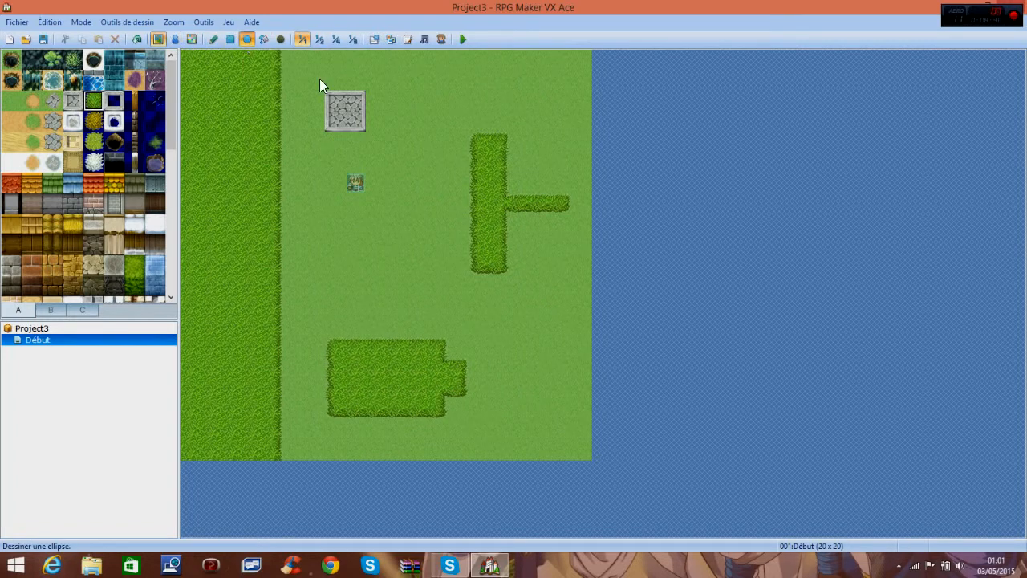
drag(448, 111, 503, 121)
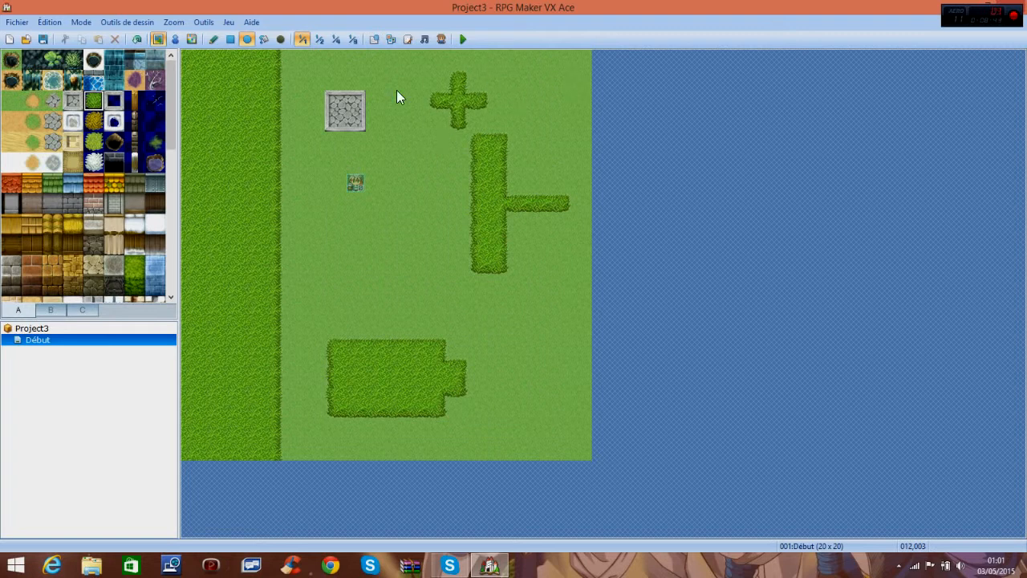
mouse_move(411, 210)
mouse_down()
mouse_move(363, 289)
mouse_move(374, 294)
mouse_move(356, 303)
mouse_move(343, 293)
mouse_up()
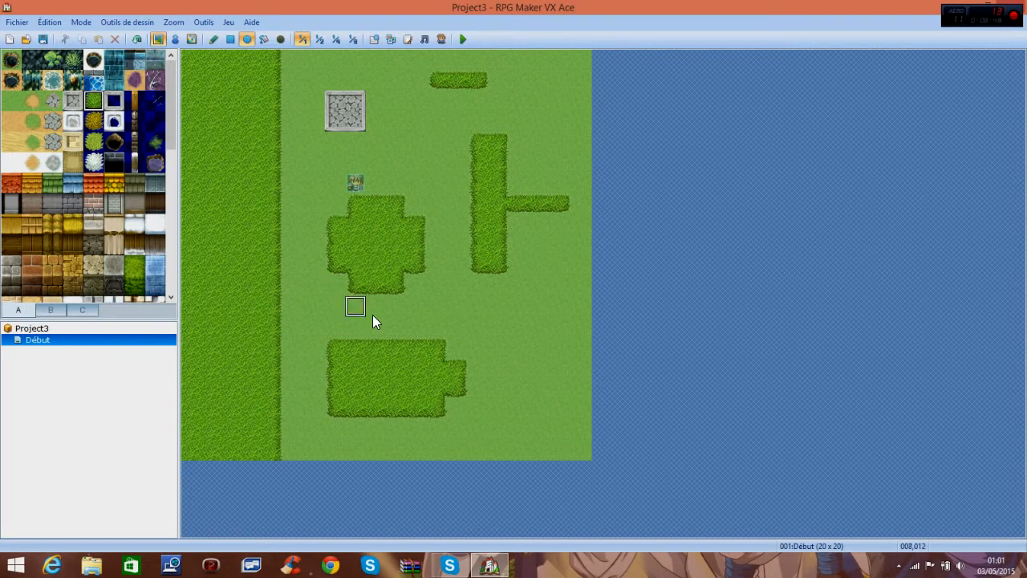
Flood-fill the whole map, including the stone paving block, with tall green grass
click(261, 37)
click(442, 120)
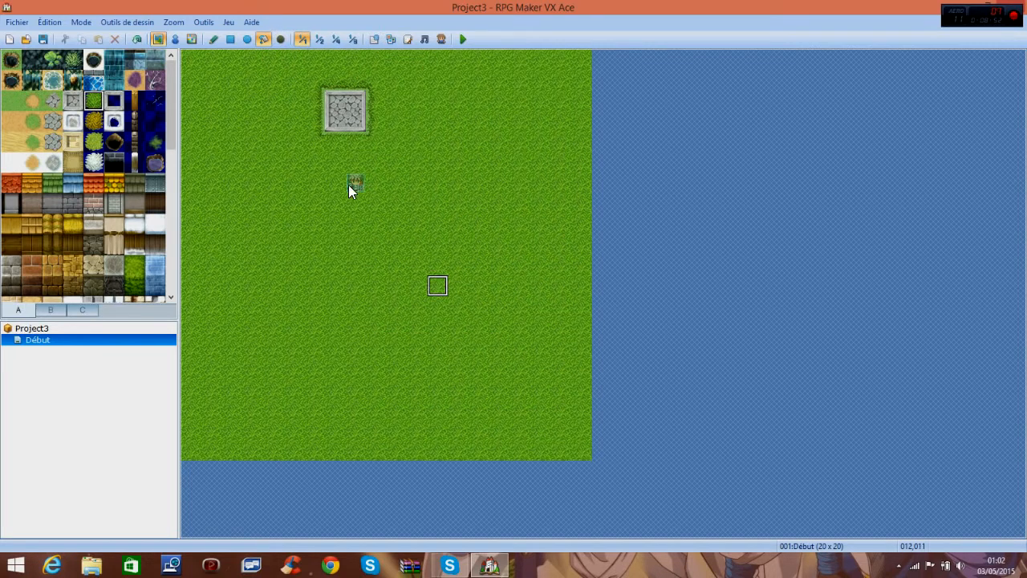
click(356, 100)
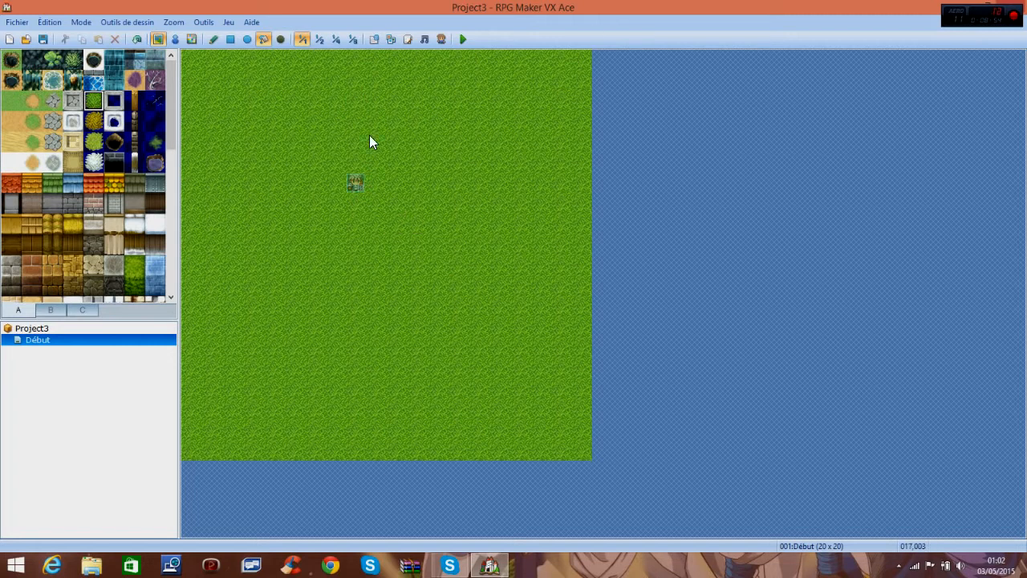
Flood-fill the whole map with the plain grass tile, including the former stone block area
click(17, 100)
click(232, 120)
click(342, 124)
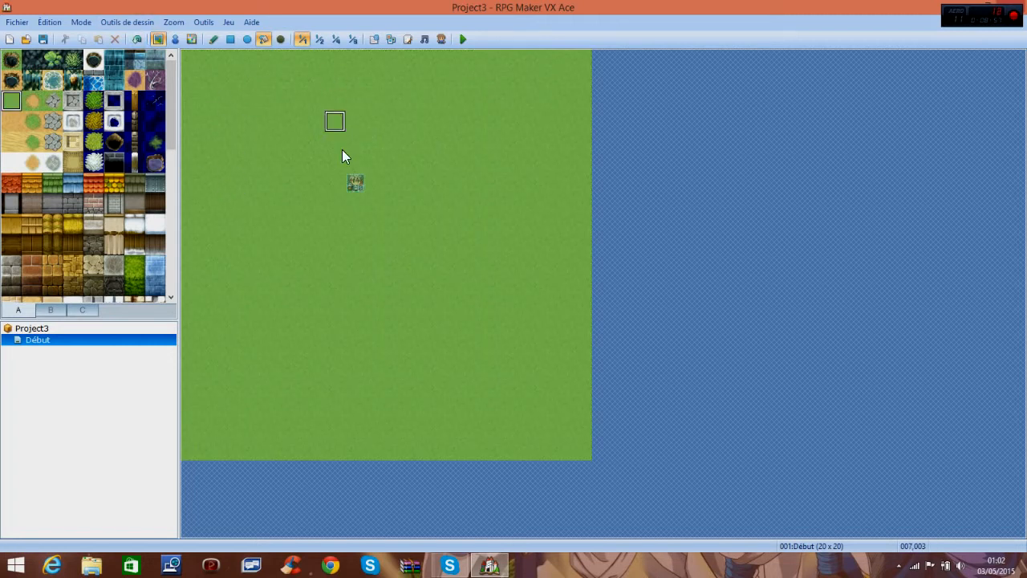
Draw freehand shadows across the upper part of the map and around the start position with the shadow pen
click(281, 38)
mouse_move(422, 105)
mouse_down()
mouse_move(423, 147)
mouse_move(415, 115)
mouse_move(302, 93)
mouse_move(464, 67)
mouse_move(368, 80)
mouse_move(278, 193)
mouse_move(456, 154)
mouse_up()
mouse_move(360, 153)
mouse_down()
mouse_move(305, 166)
mouse_move(476, 111)
mouse_move(408, 103)
mouse_up()
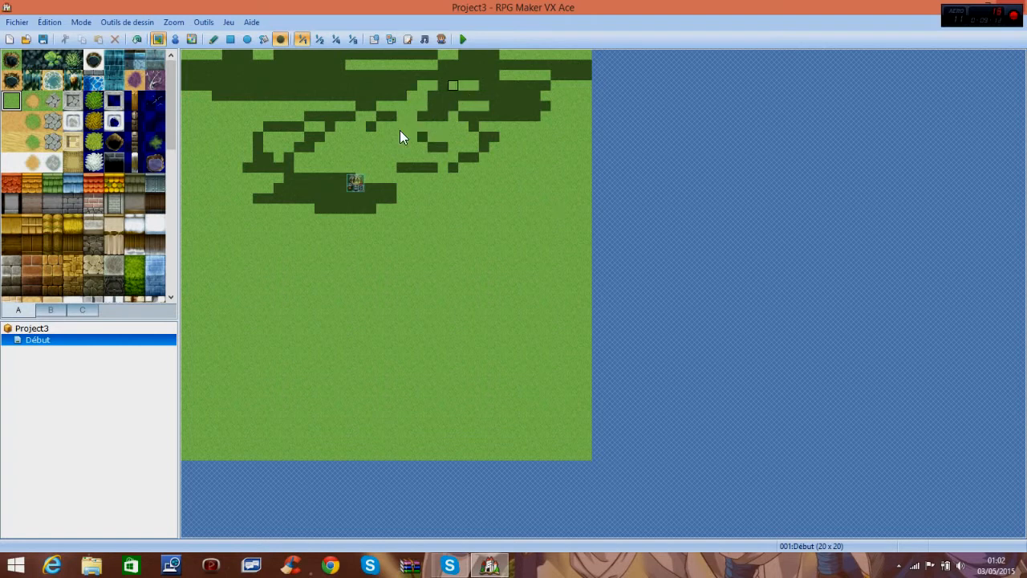
Undo the shadow strokes and the last fill of the stone block area
click(136, 39)
click(137, 40)
click(136, 40)
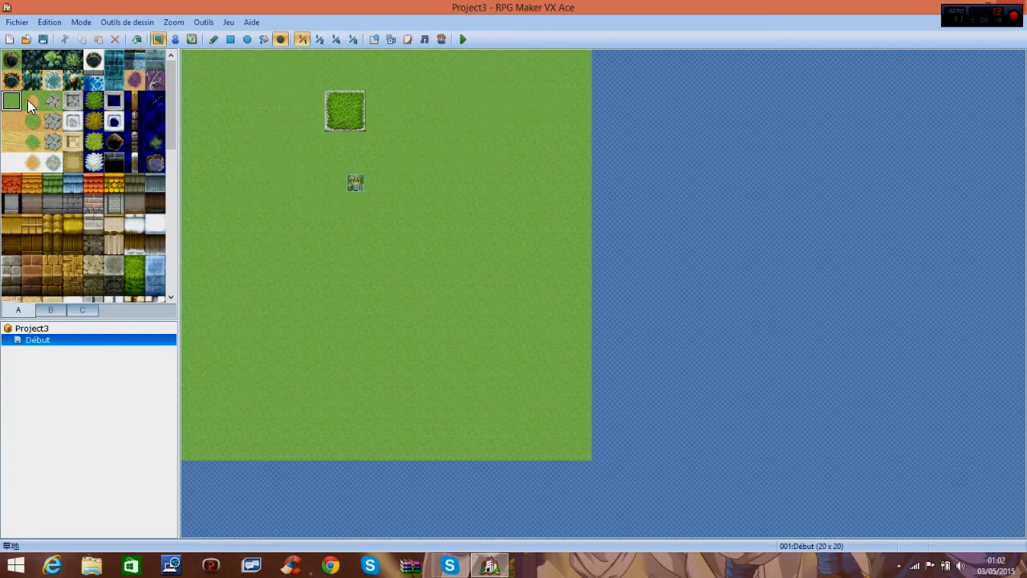
Clear the stray shadows around the bordered block and cover the block with plain grass using the pencil tool
click(191, 40)
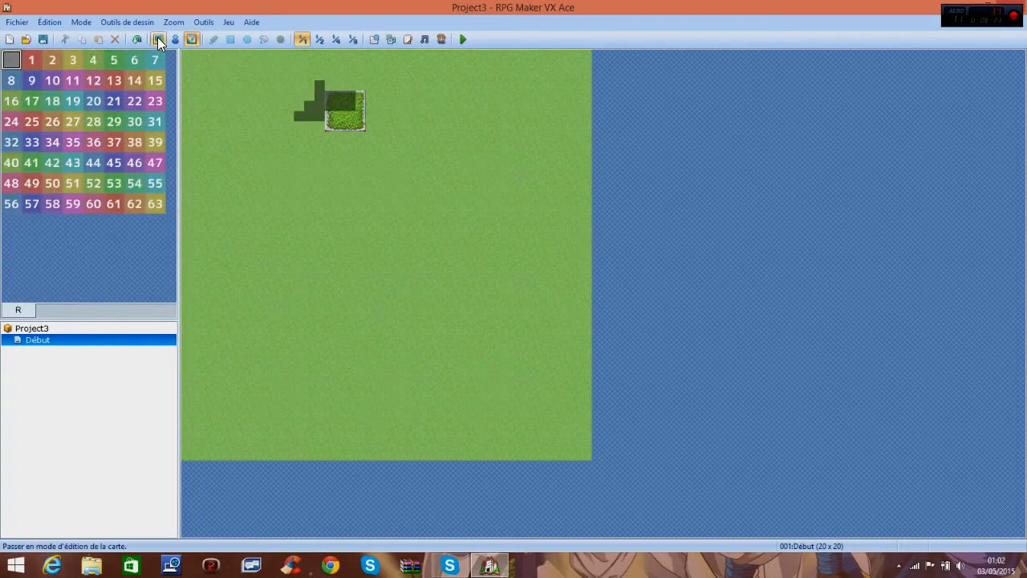
click(158, 39)
click(12, 103)
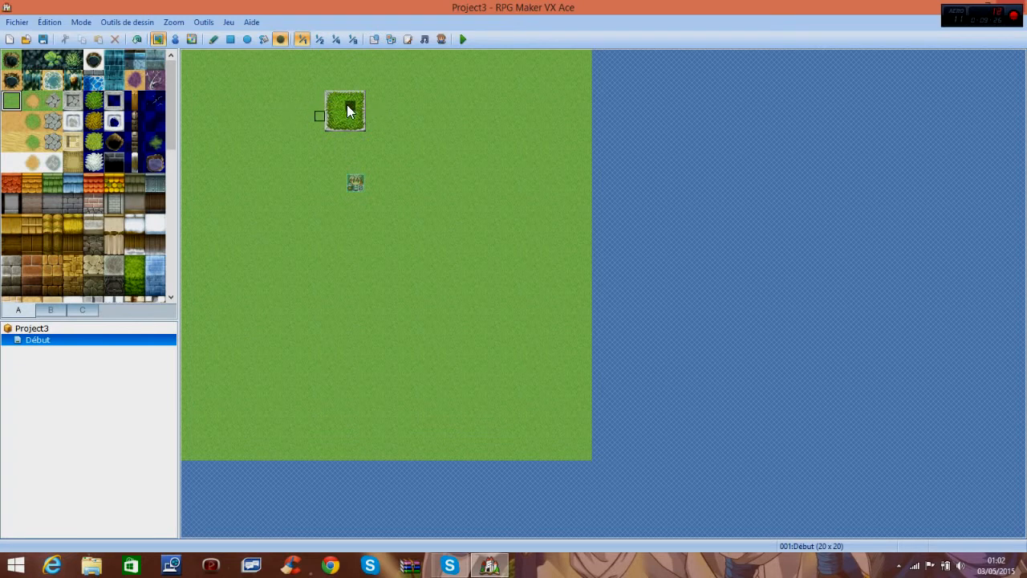
drag(360, 105, 329, 95)
drag(392, 105, 336, 114)
click(213, 40)
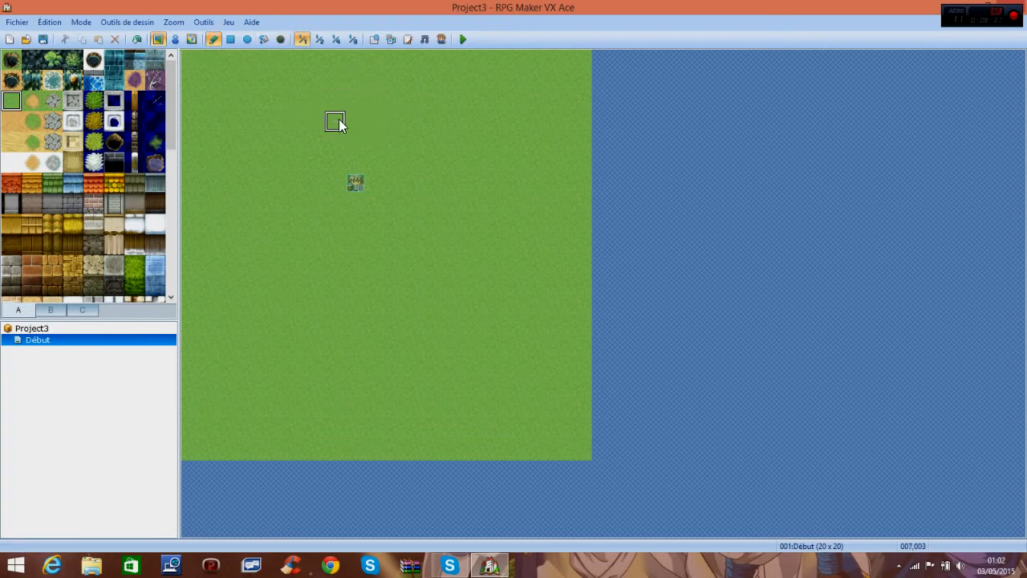
Display the map at 1/2, 1/4 and 1/8 scale and restore the 1/1 scale
click(318, 39)
click(336, 40)
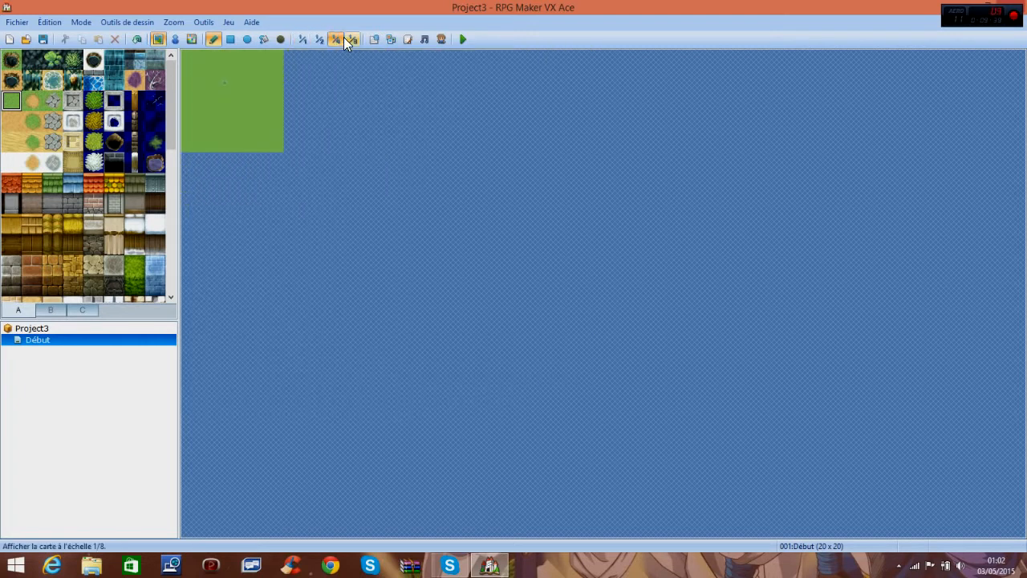
click(353, 40)
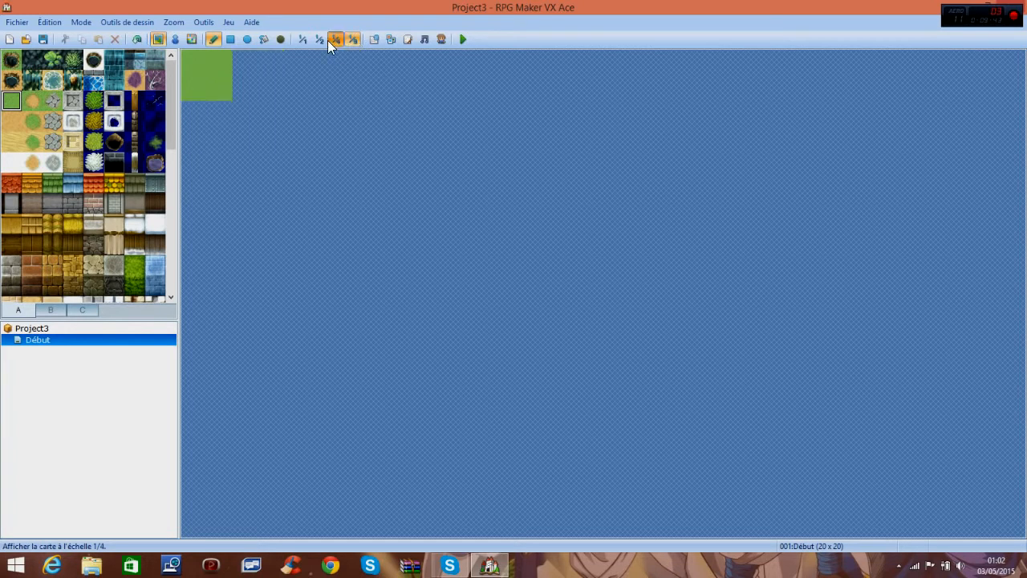
click(302, 39)
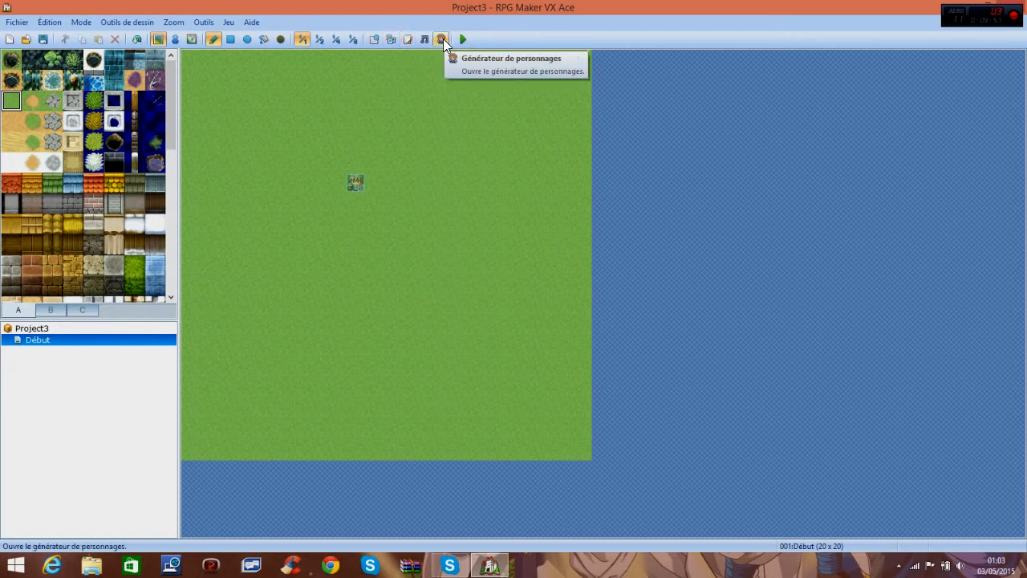
Open the database and look through the hero entries from 001 to 010
click(374, 38)
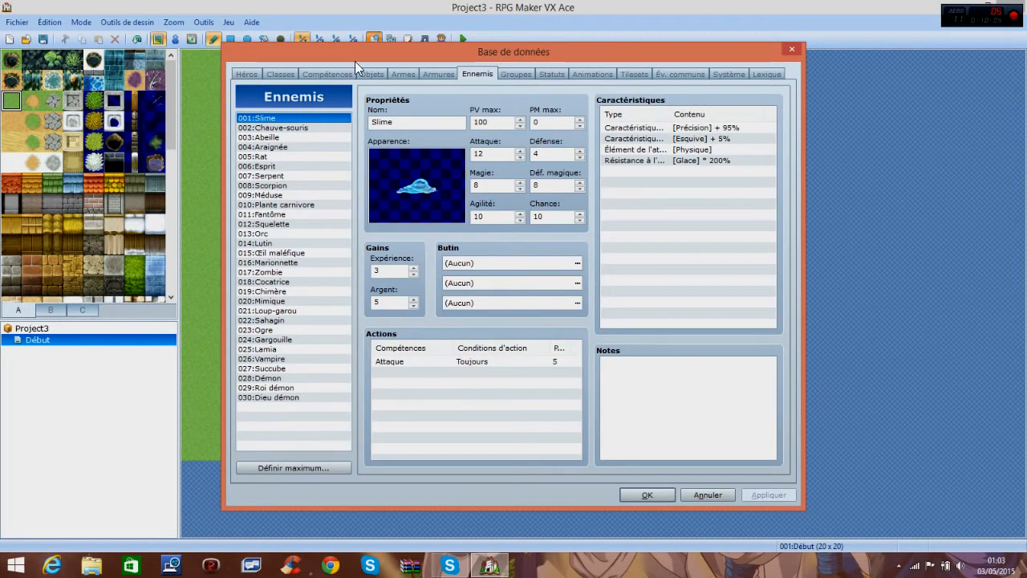
click(247, 74)
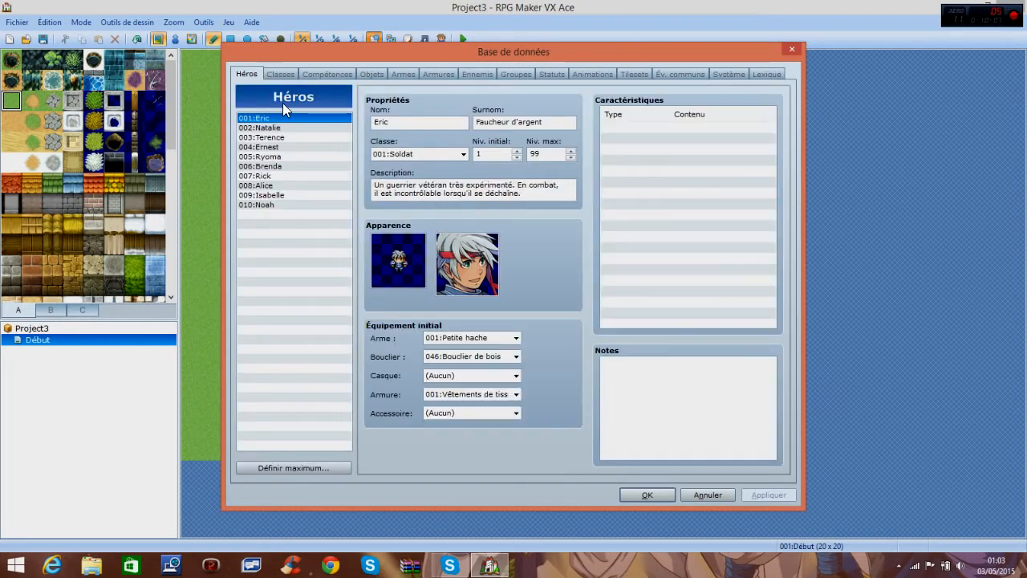
click(288, 138)
click(289, 147)
click(290, 157)
click(290, 166)
click(292, 176)
click(293, 186)
click(293, 196)
click(294, 205)
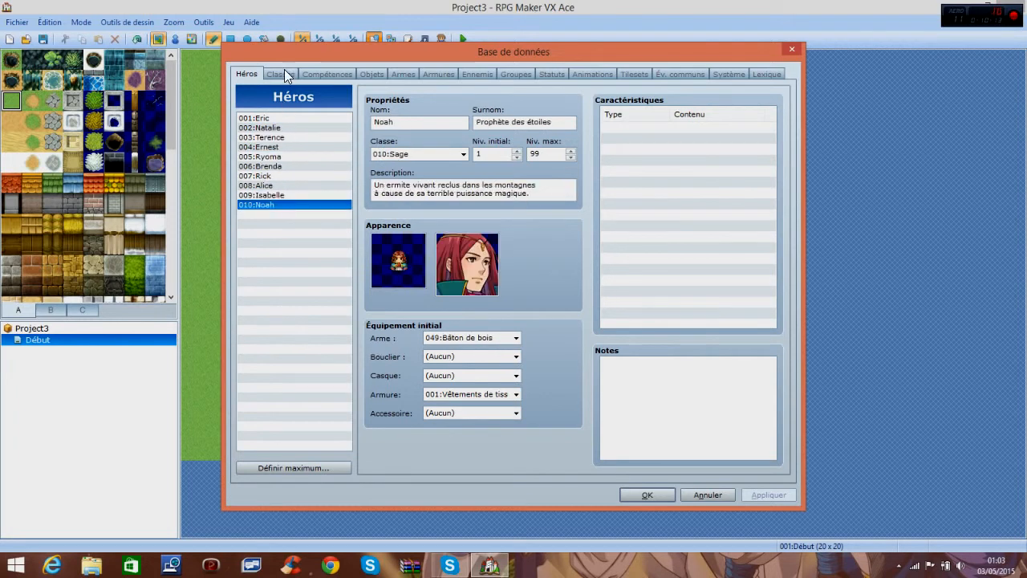
Look through the database's class entries from 001:Soldat to 010:Sage
click(282, 73)
click(297, 129)
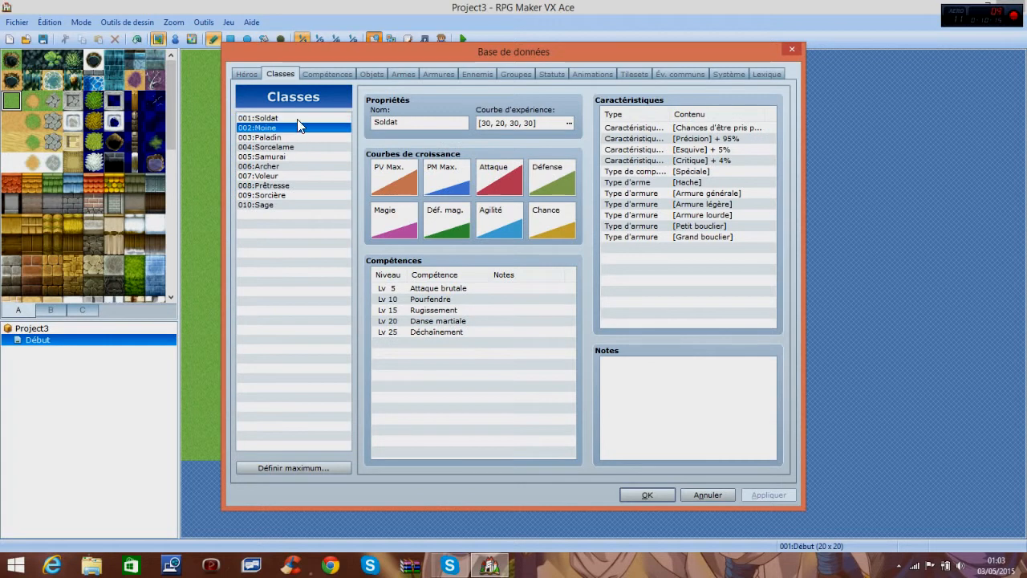
click(294, 119)
key(Down)
key(Down)
key(Down)
key(Down)
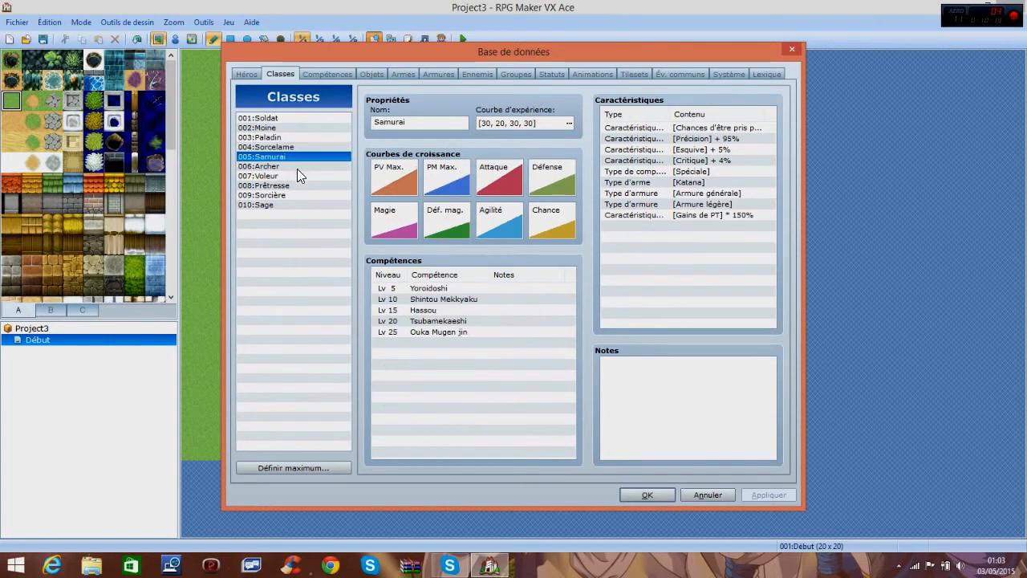
click(297, 166)
click(297, 175)
click(297, 185)
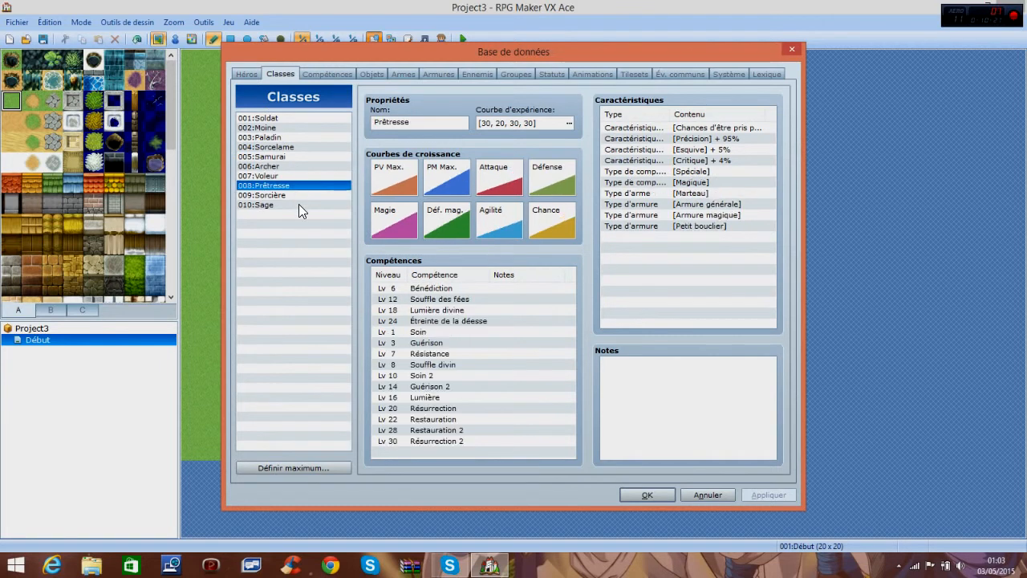
key(Down)
key(Down)
Look through the database's skill entries from 001:Attaque to 007:Attente
click(315, 72)
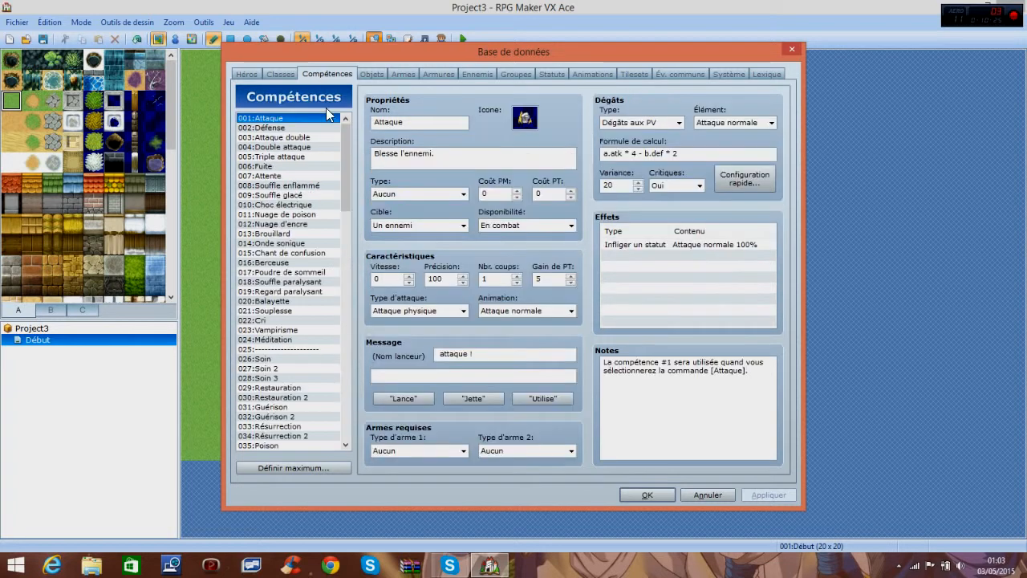
key(Down)
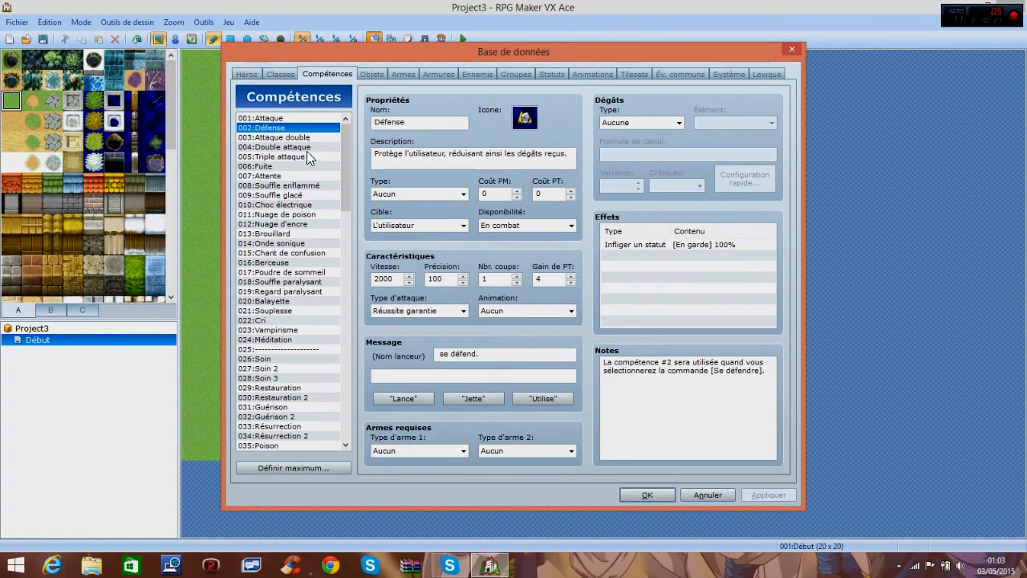
key(Down)
click(309, 177)
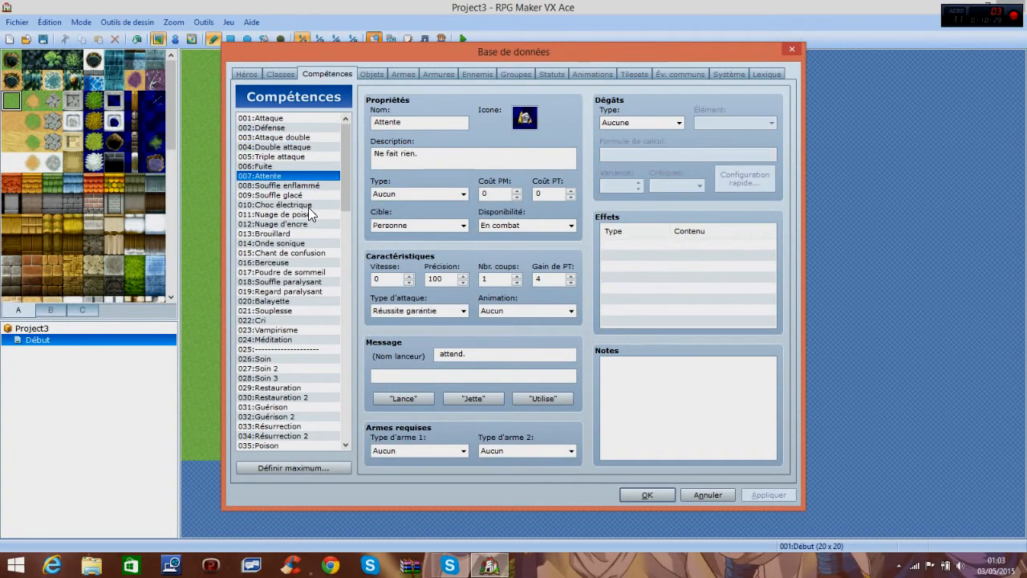
Look through the database's item entries from 001:Potion to 010:PM+
click(371, 74)
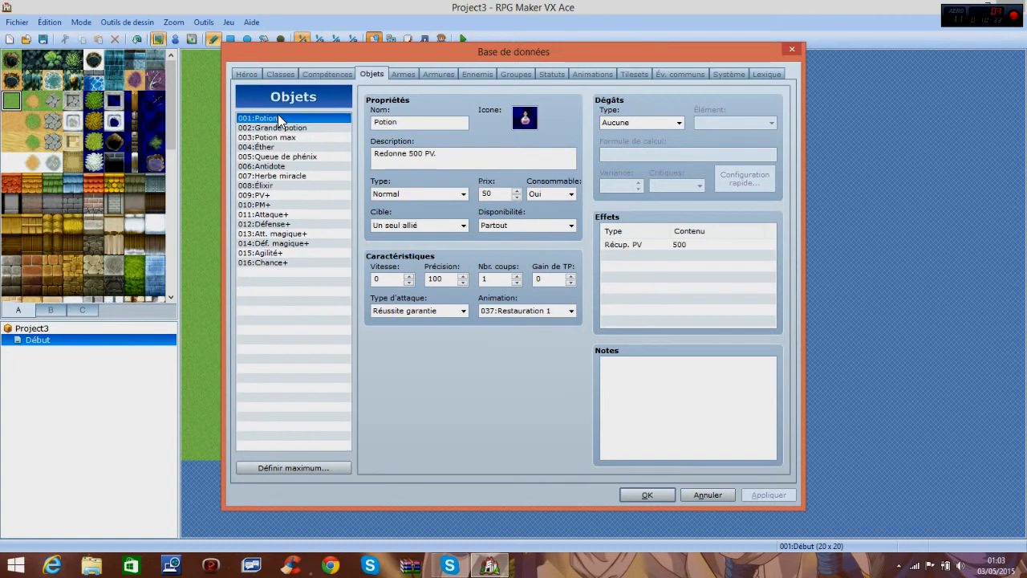
click(279, 129)
click(291, 138)
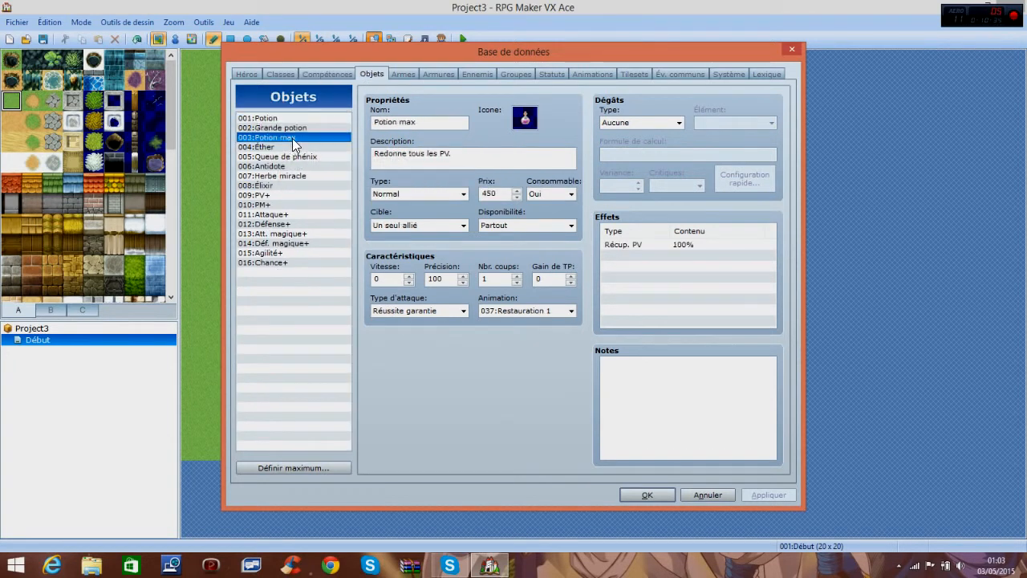
click(293, 148)
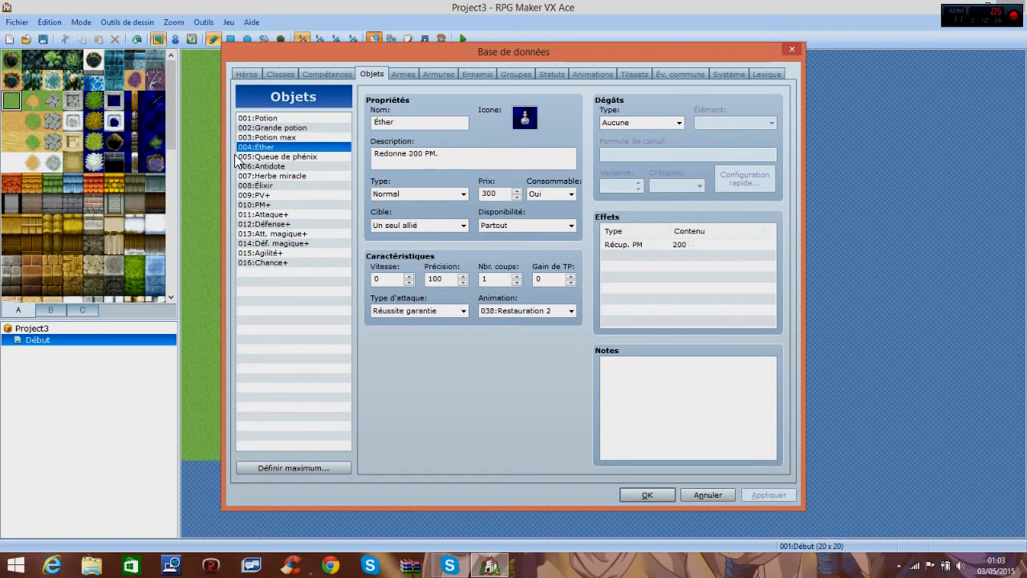
click(276, 156)
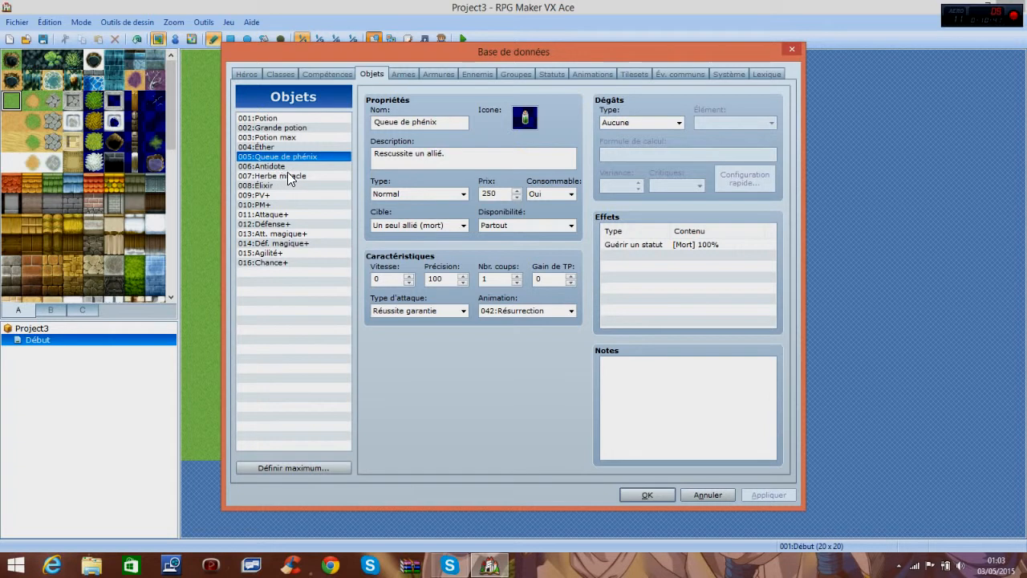
click(285, 166)
click(278, 193)
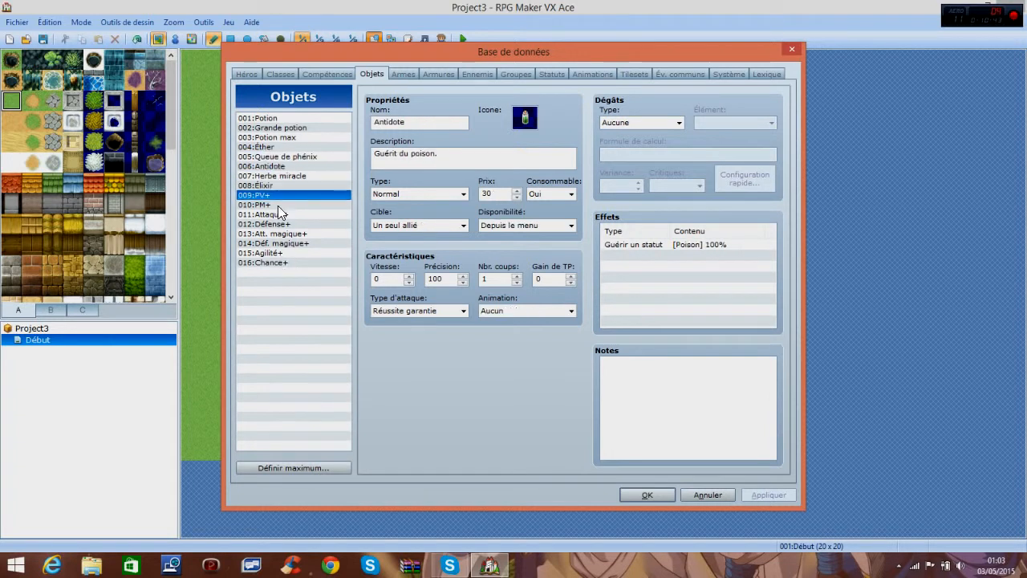
click(277, 206)
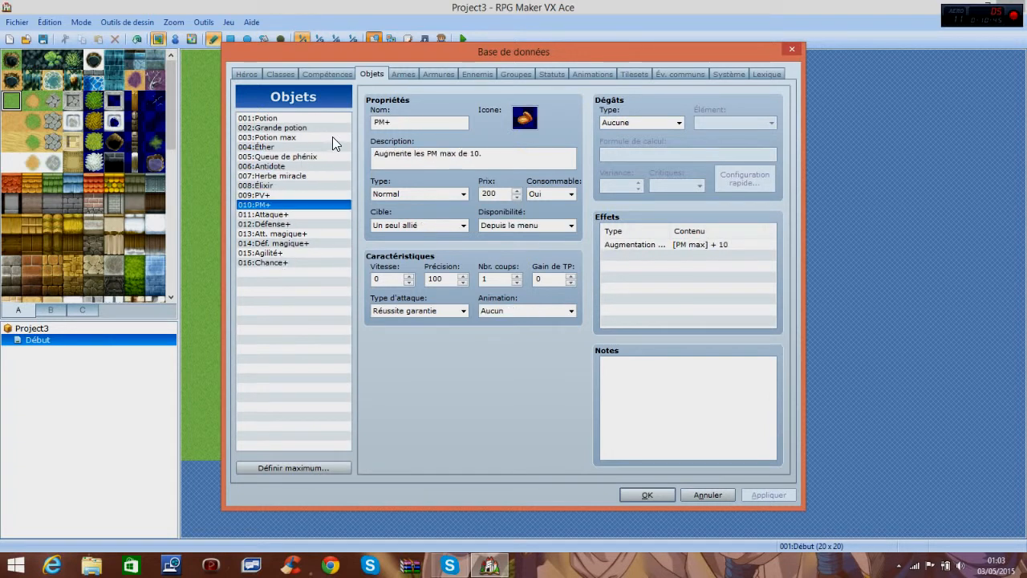
Look through the database's weapon entries, including Hache de guerre, Toratouru, Katana, Tyrfing and Bâton de bois
click(401, 74)
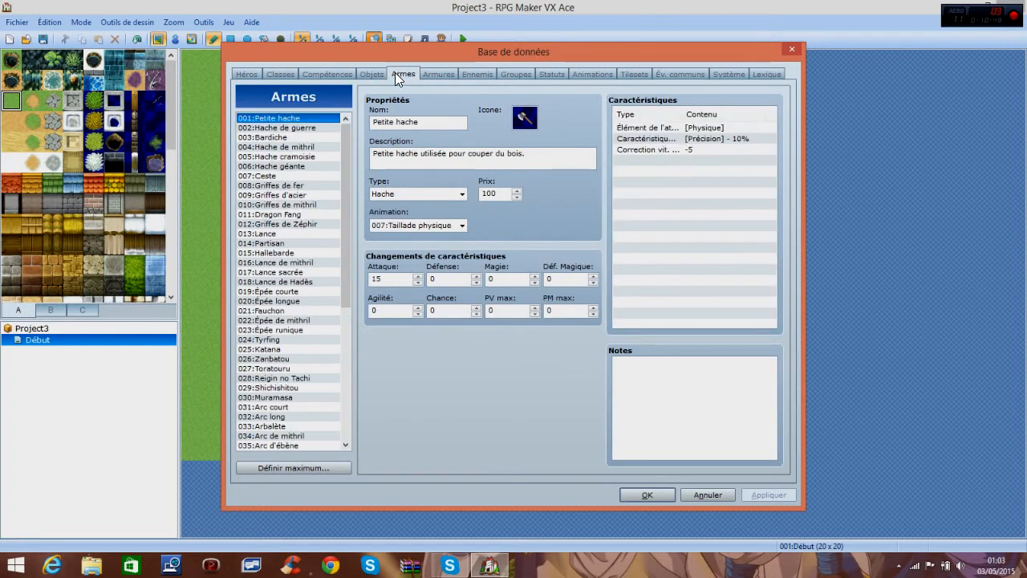
click(317, 128)
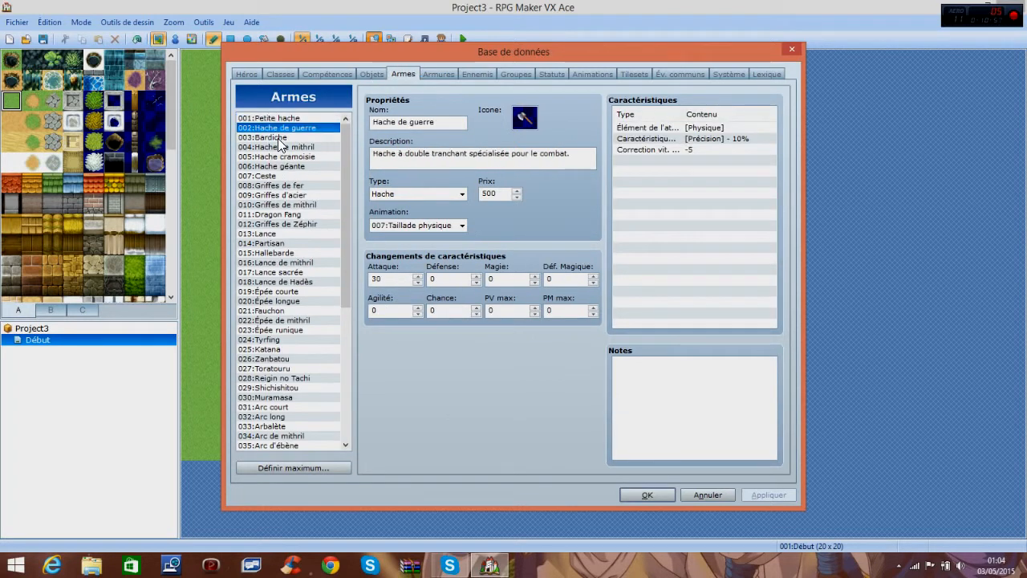
drag(345, 241, 329, 292)
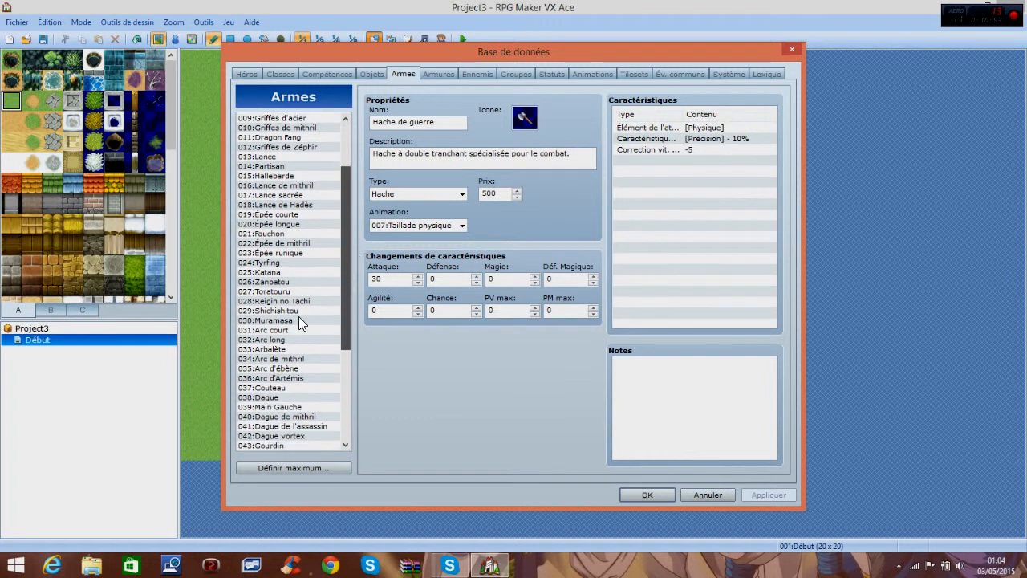
click(284, 340)
click(296, 291)
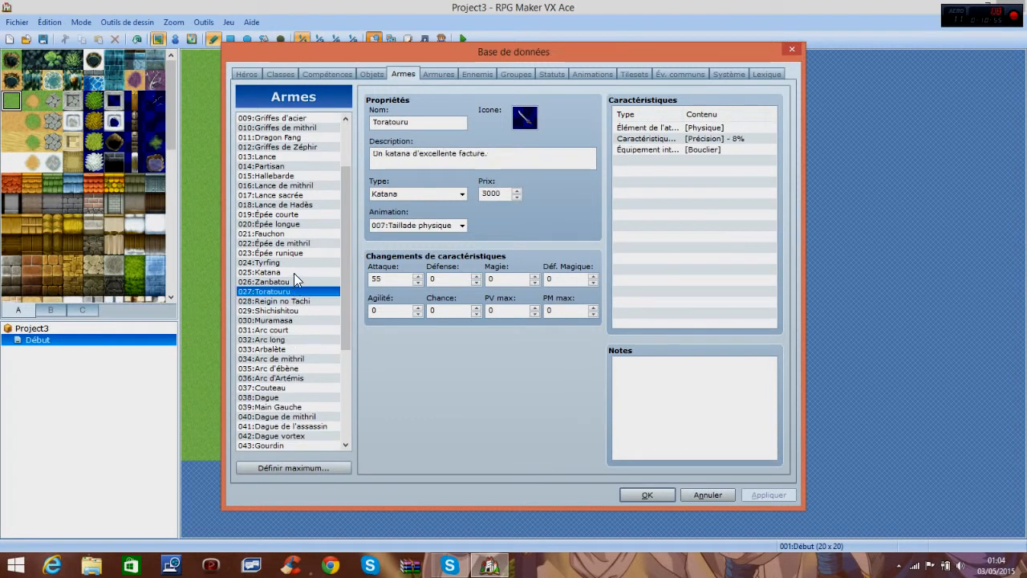
click(293, 273)
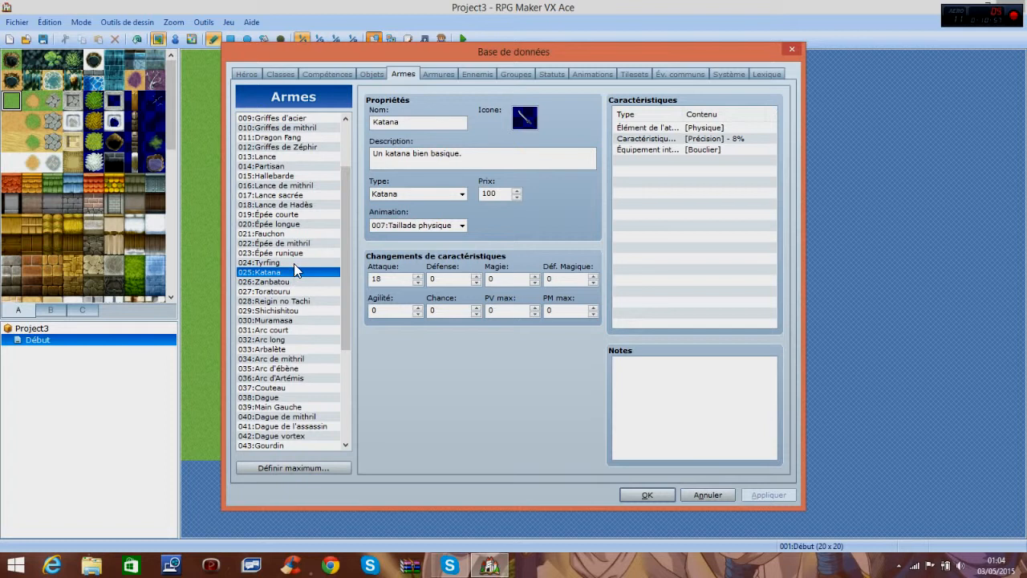
click(294, 263)
drag(344, 284, 307, 377)
click(307, 377)
click(309, 340)
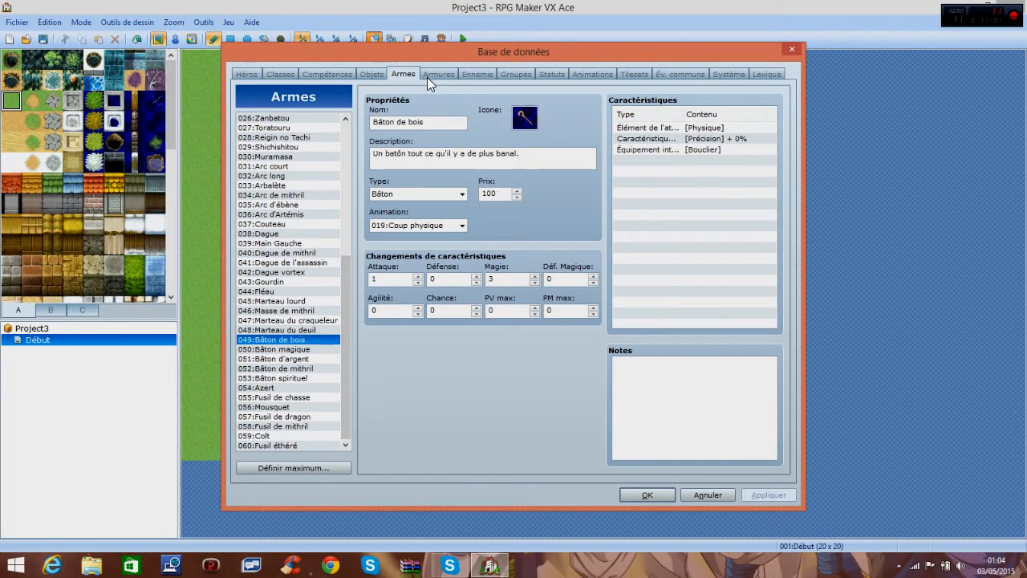
Look through the database's armor entries, including Bandana en cuir, Symbole mystique and Armure de dragon
click(431, 77)
click(315, 137)
click(316, 168)
scroll(346, 177, down, 1)
click(319, 157)
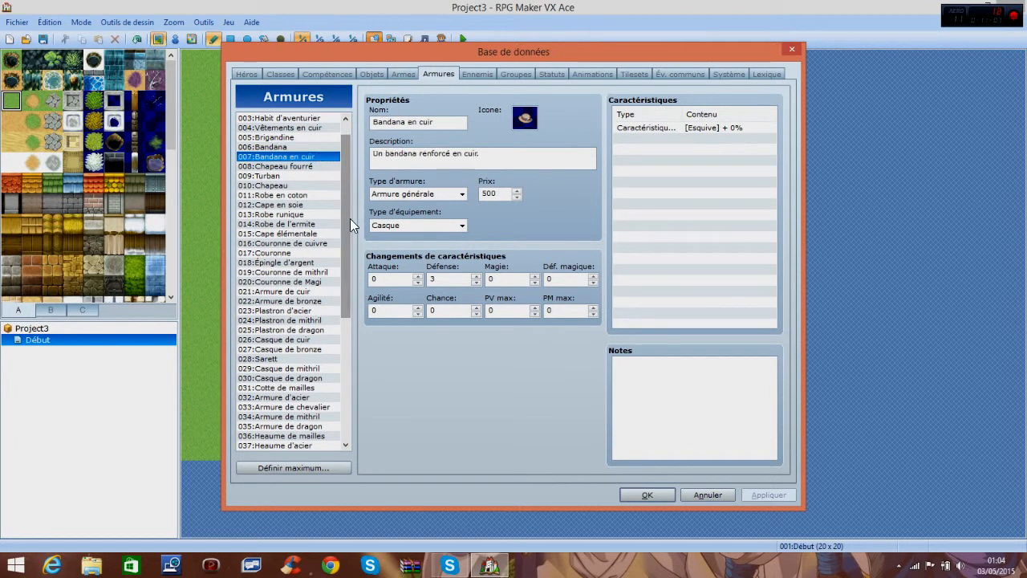
drag(345, 182, 315, 377)
click(294, 409)
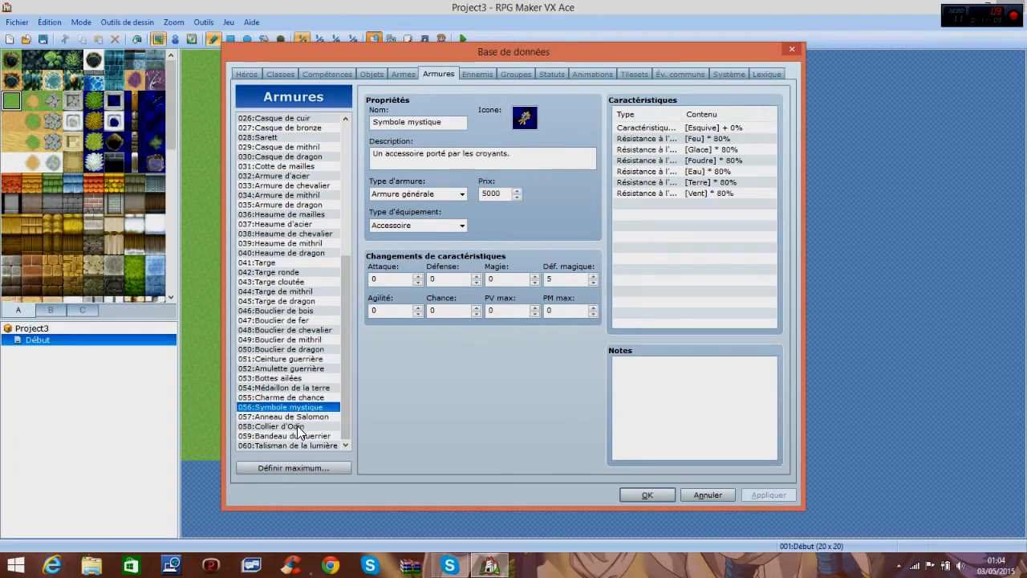
click(304, 368)
click(297, 253)
click(301, 205)
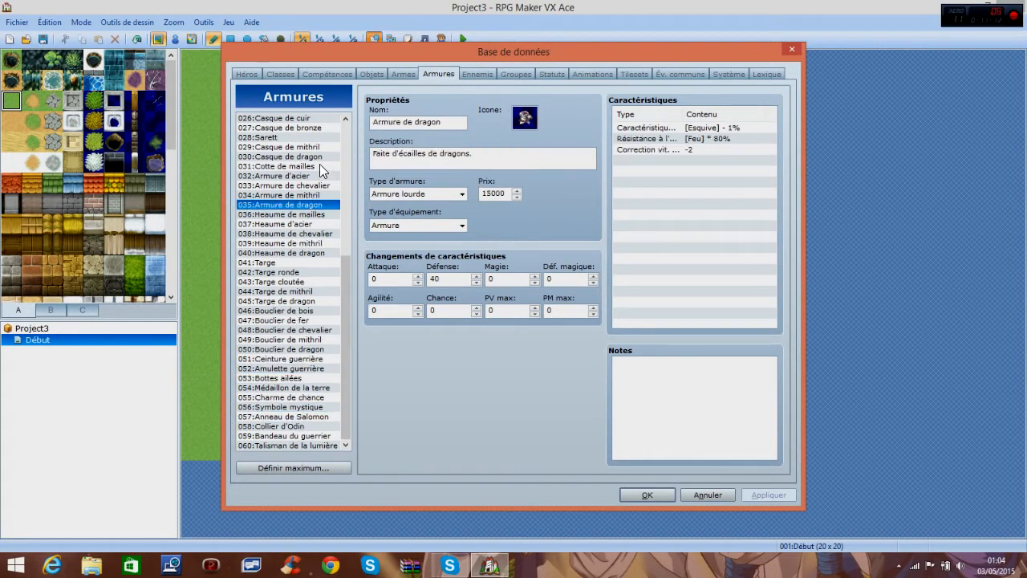
Look through the database's enemy entries from 001:Slime to 013:Orc, and compare Slime with 030:Dieu démon
click(477, 74)
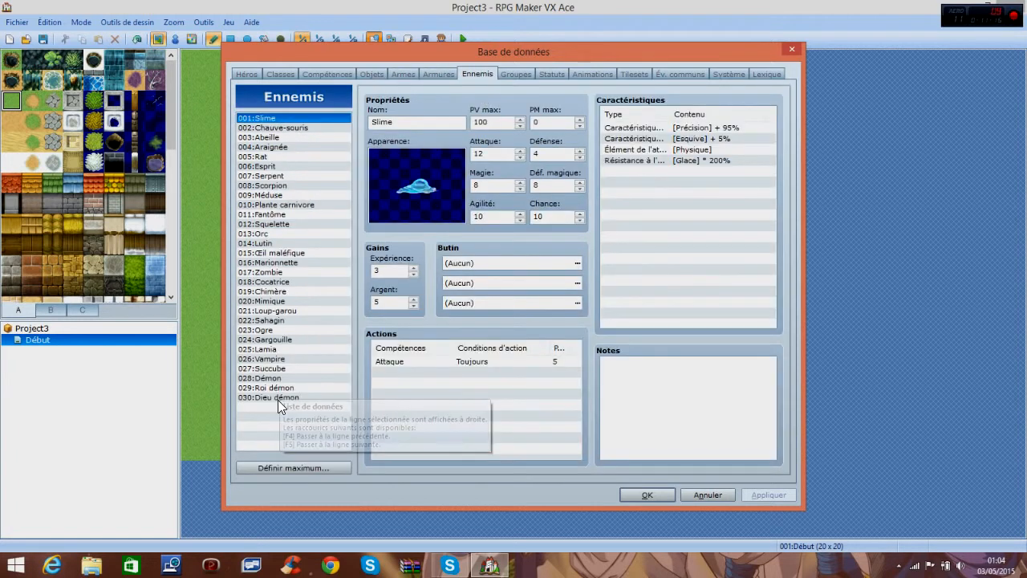
click(275, 127)
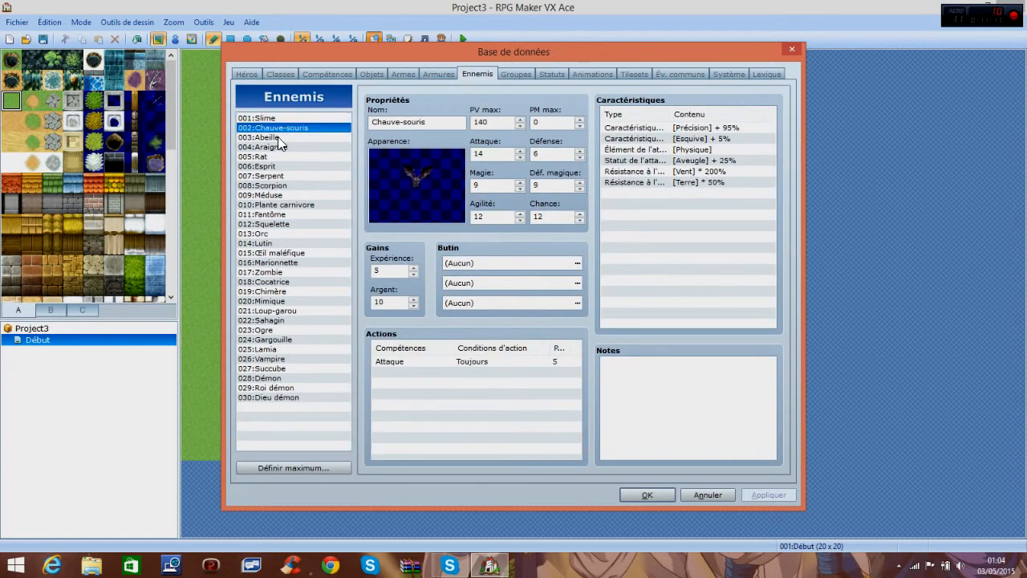
click(278, 138)
click(283, 147)
click(281, 157)
click(280, 166)
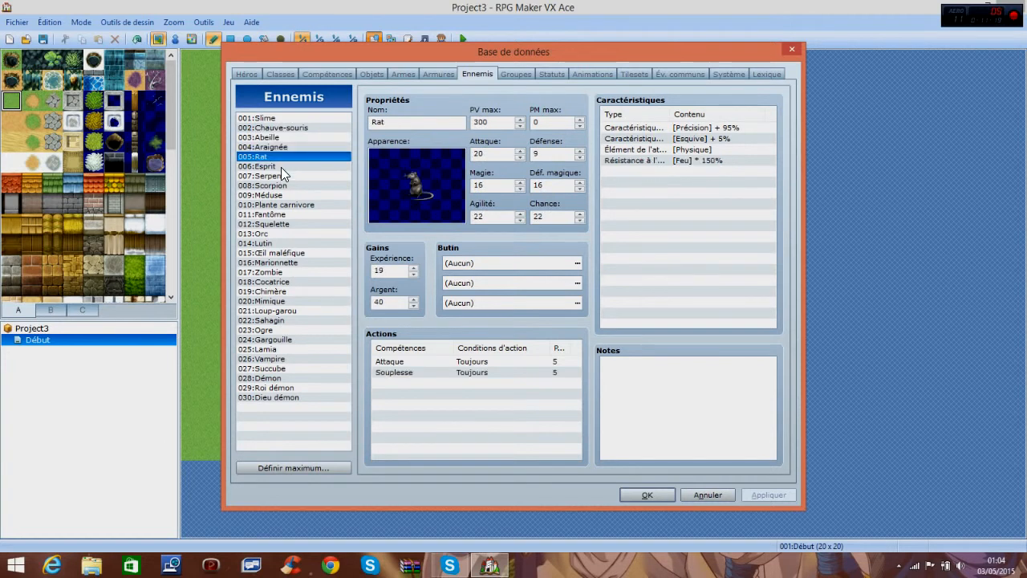
click(281, 176)
click(282, 195)
click(284, 199)
click(286, 207)
click(286, 215)
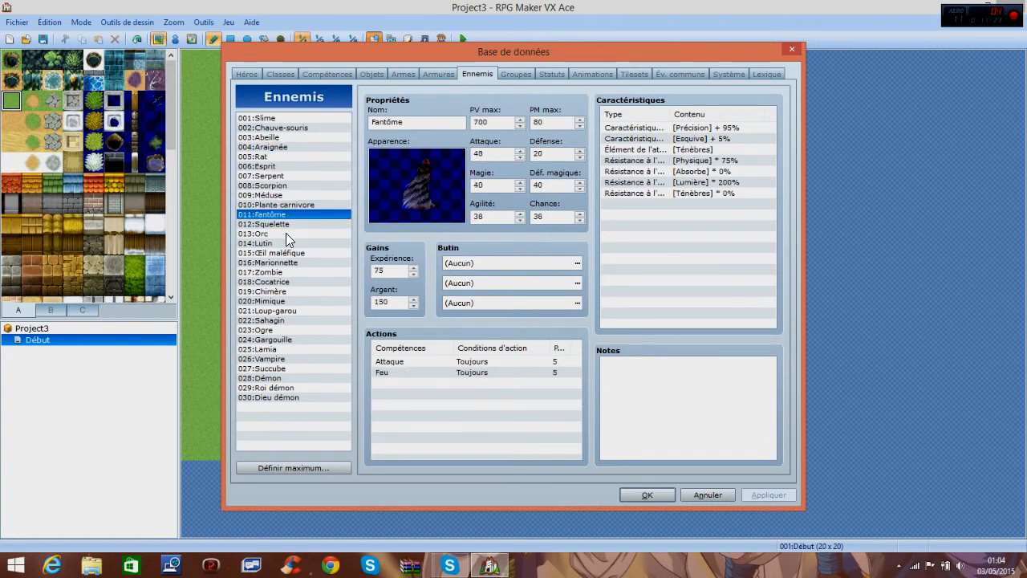
click(288, 226)
click(286, 232)
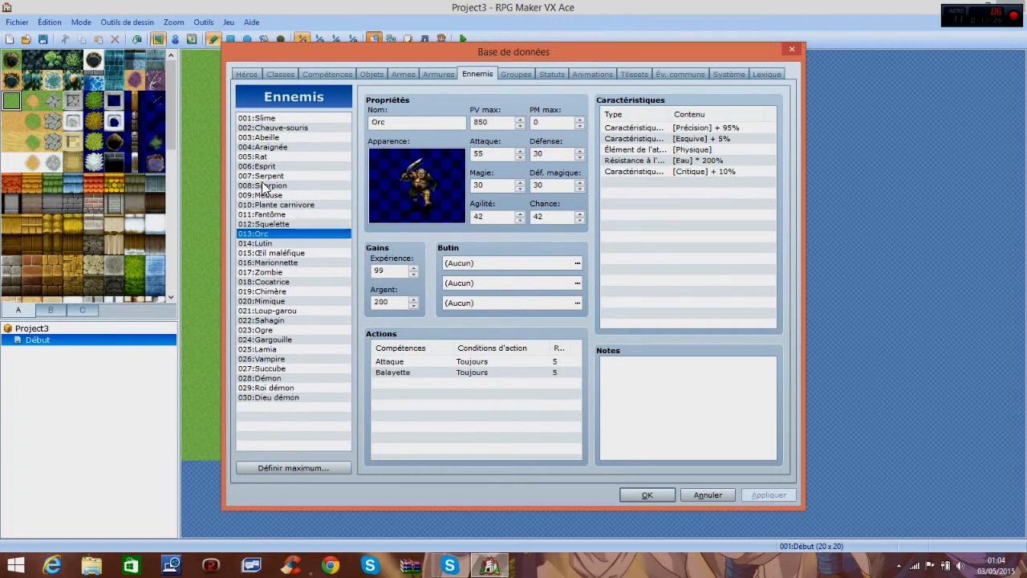
click(269, 119)
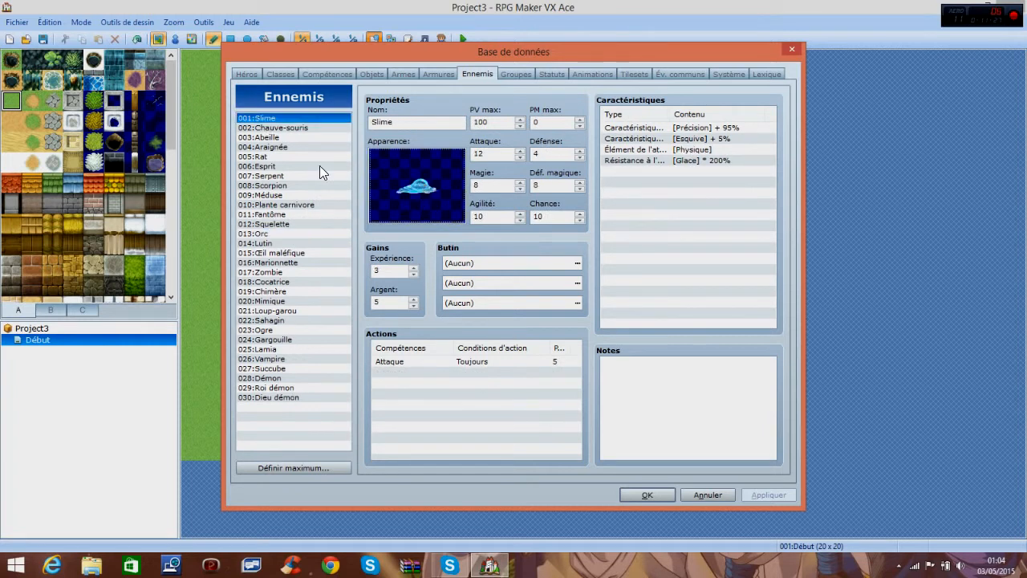
click(292, 398)
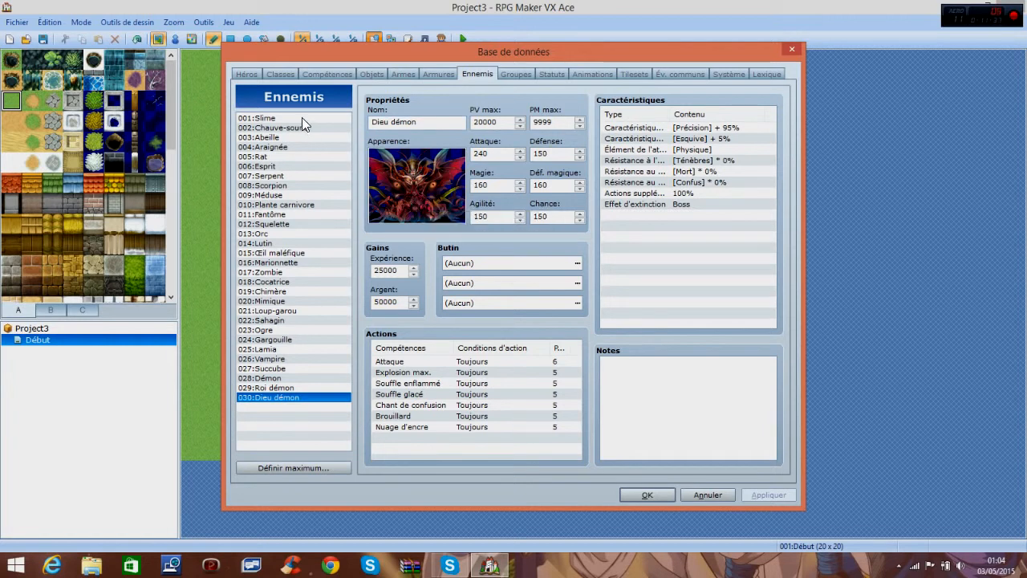
Reposition the two slimes of the enemy group 001:Slime*2 on its battle background, keeping them side by side near the lower edge
click(504, 73)
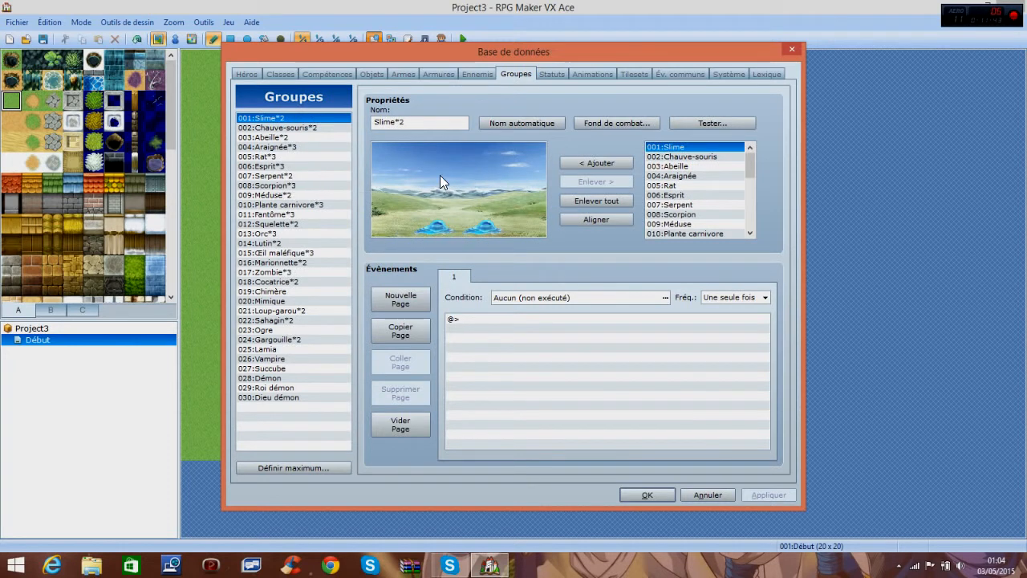
click(433, 227)
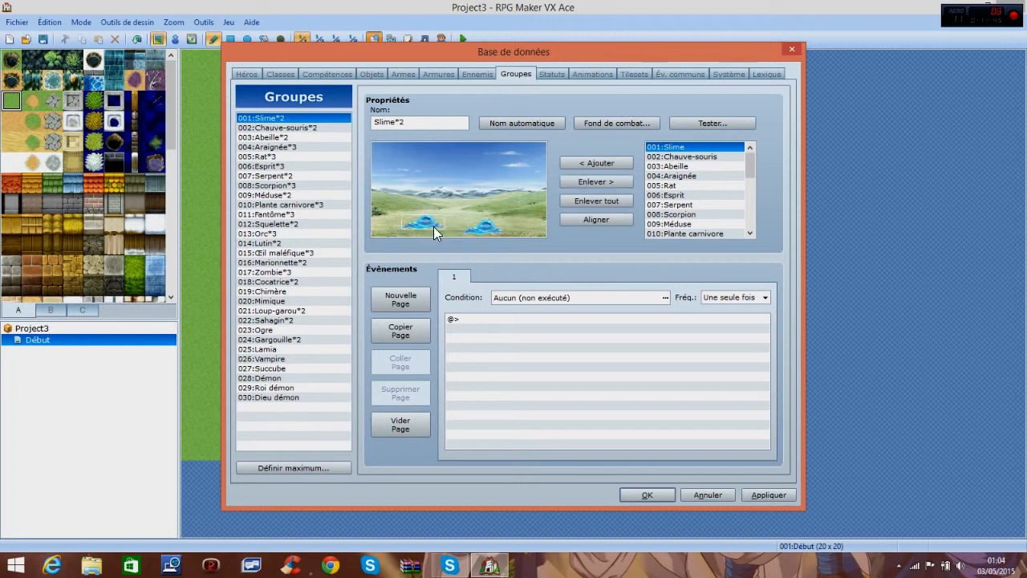
drag(430, 229, 396, 186)
mouse_move(487, 221)
mouse_down()
mouse_move(508, 203)
mouse_move(404, 225)
mouse_move(499, 222)
mouse_up()
drag(405, 214, 422, 228)
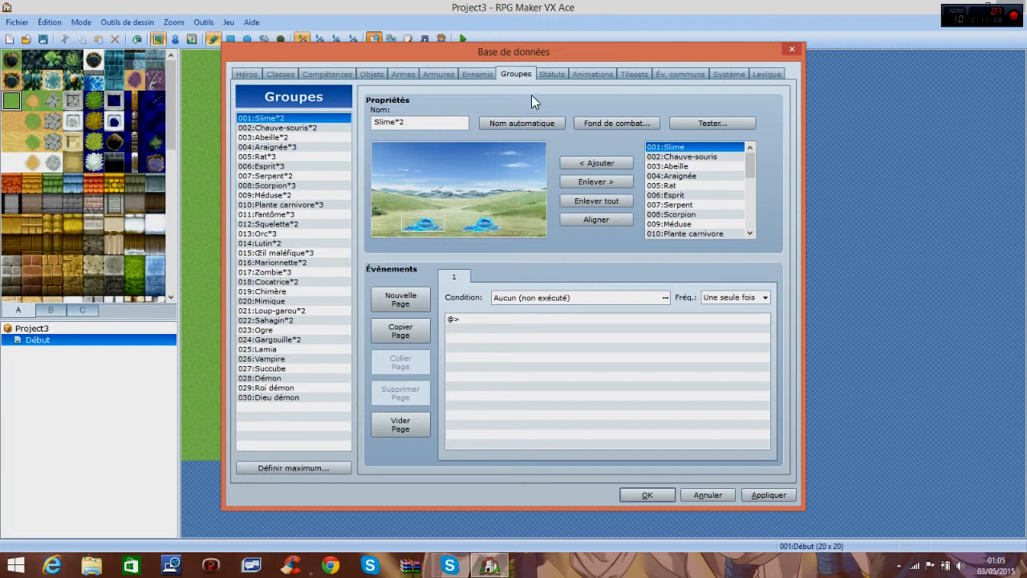
Look through the database's status entries from 001:Mort to 006:Sommeil
click(541, 75)
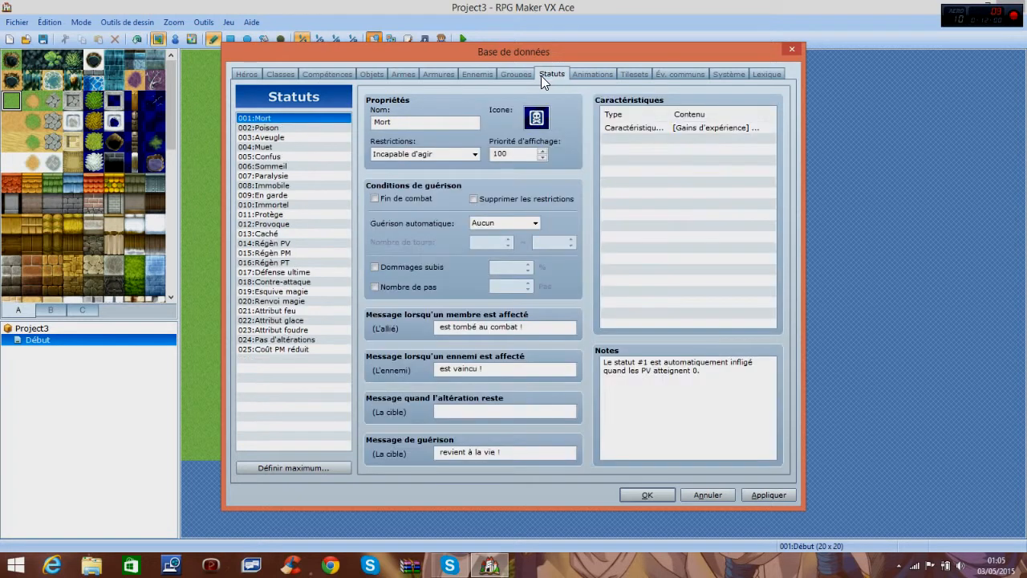
click(281, 128)
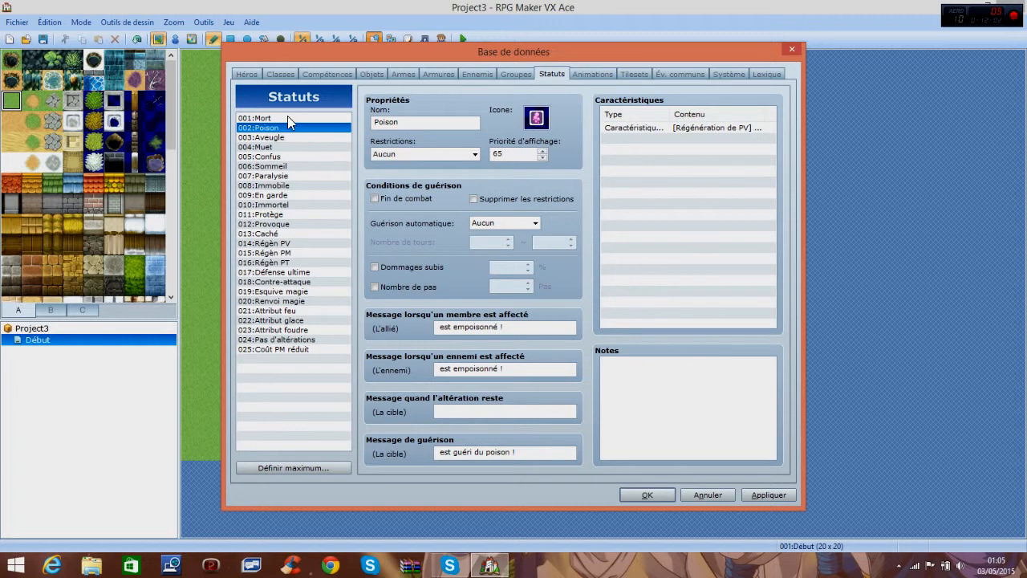
click(288, 118)
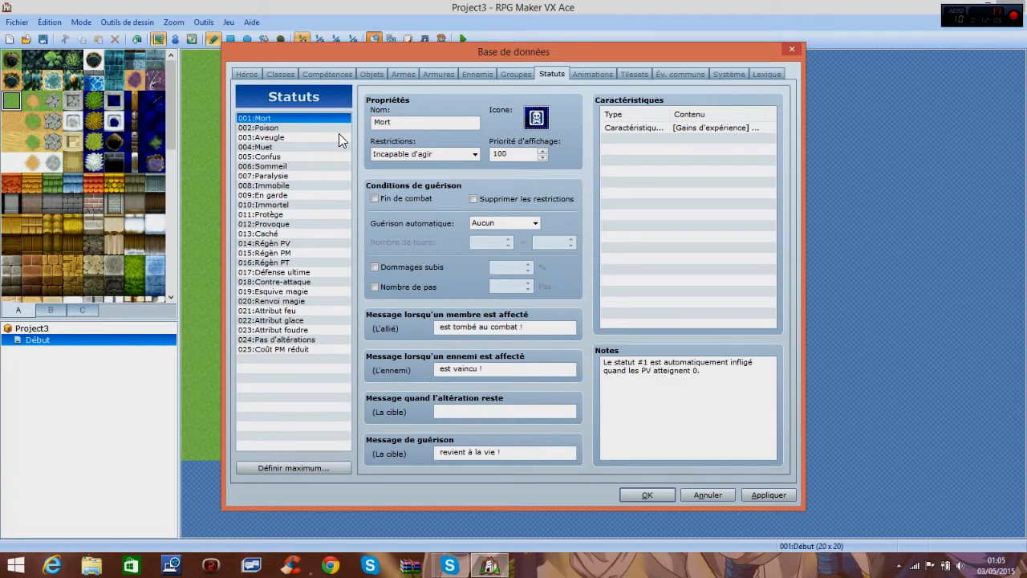
click(286, 128)
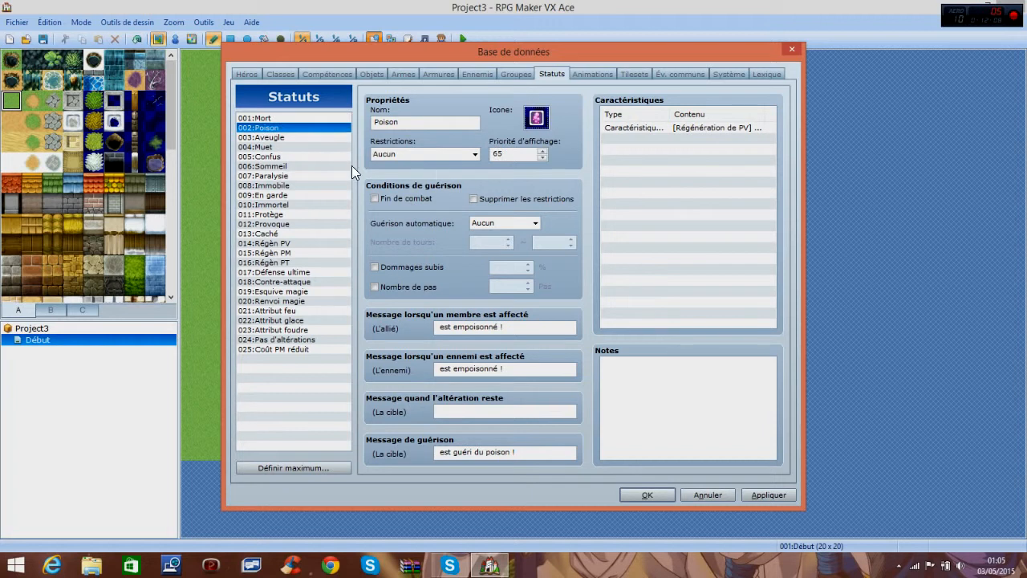
click(309, 137)
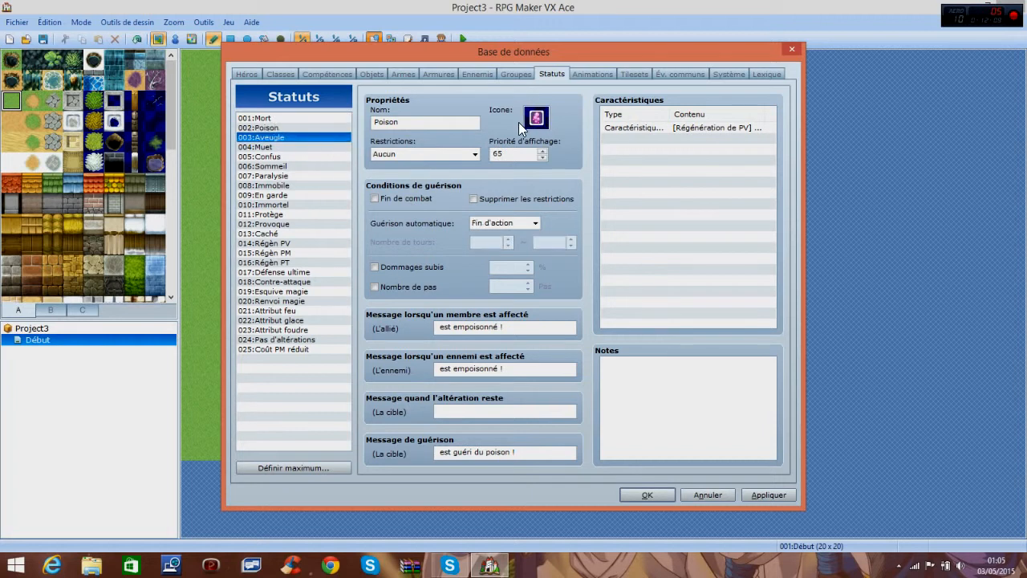
click(271, 147)
click(279, 156)
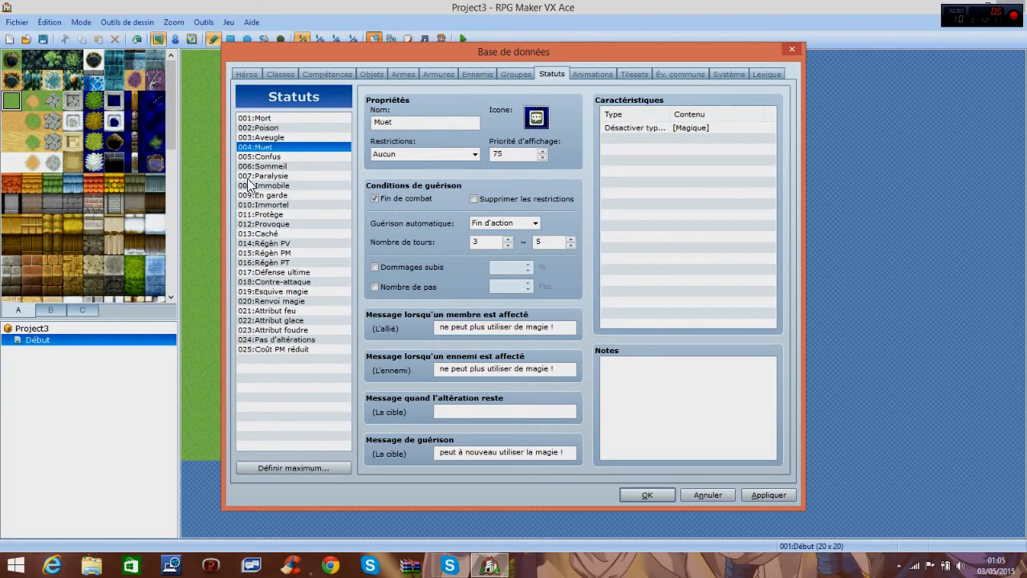
click(294, 168)
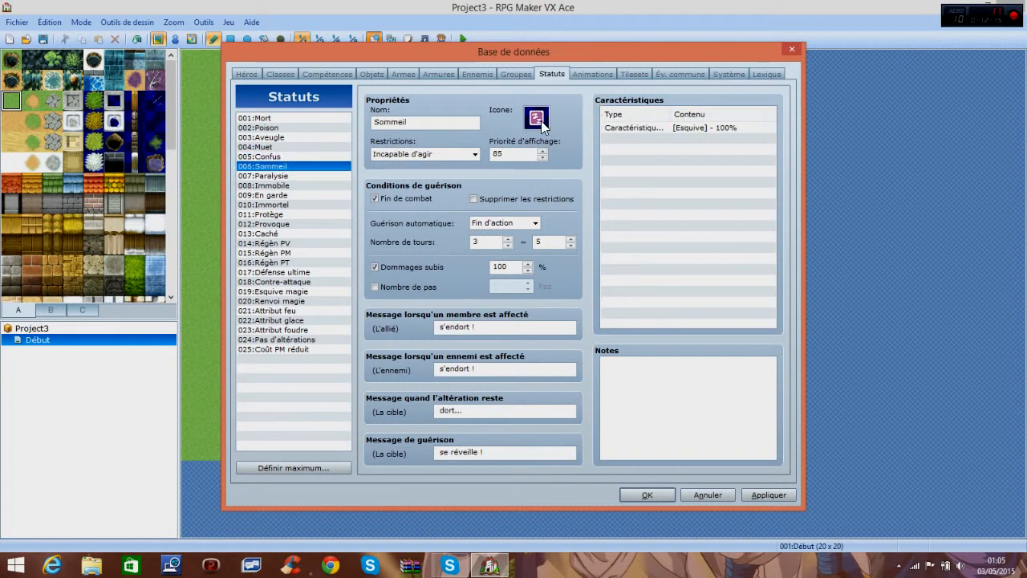
Check the status 017:Défense ultime and look through the database's animation list from 005:Frappe spéciale 1 down to its last entry
click(302, 273)
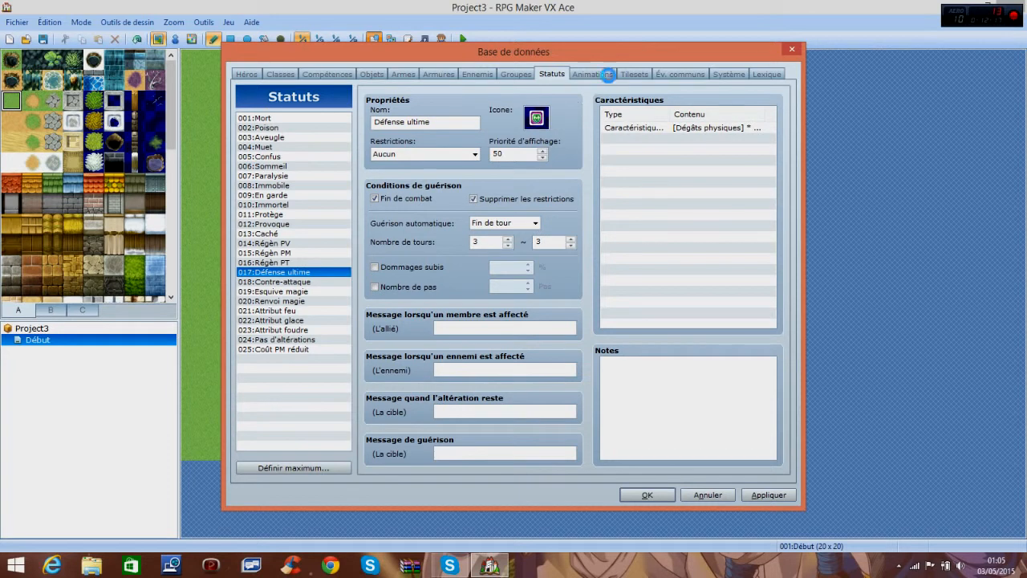
click(606, 73)
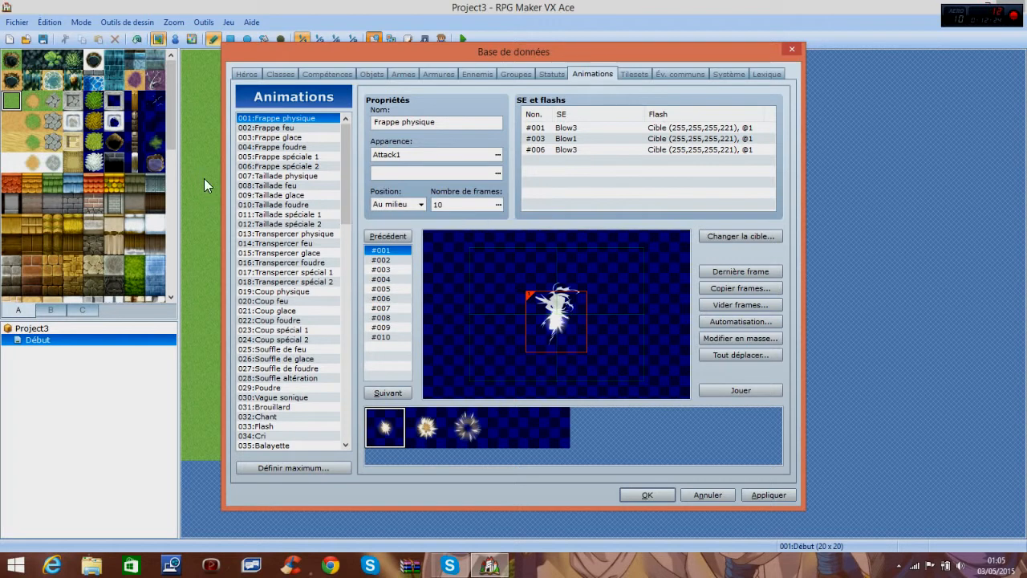
click(285, 157)
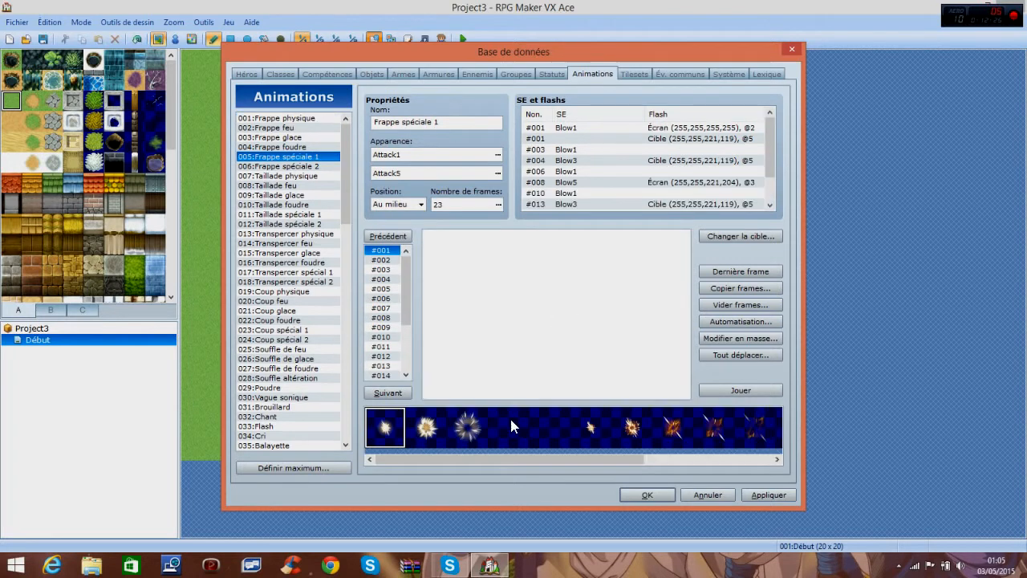
scroll(345, 209, down, 1)
scroll(343, 231, down, 2)
drag(344, 231, 345, 444)
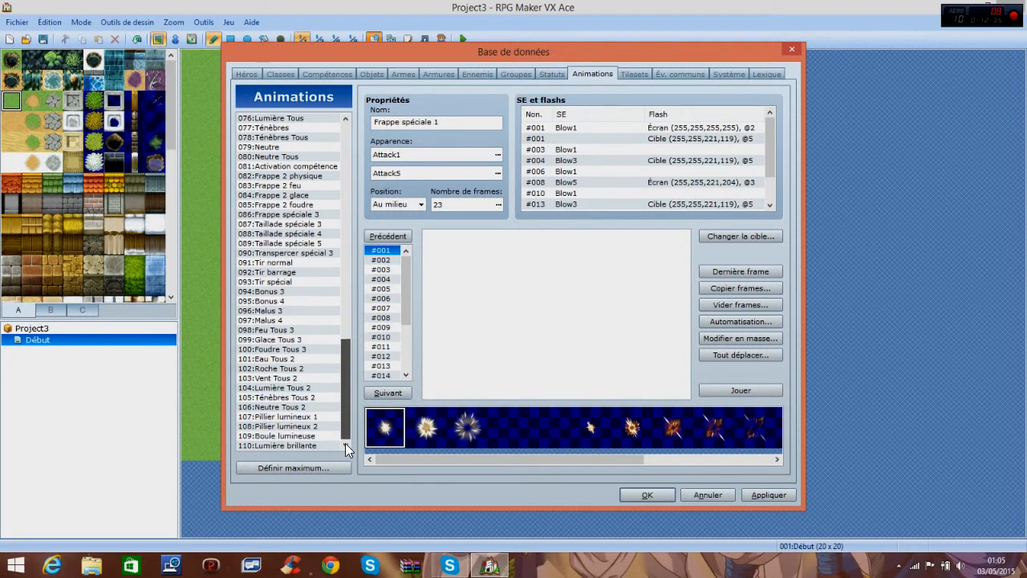
Play a preview of the animation 110:Lumière brillante from the database's animation entries
click(303, 445)
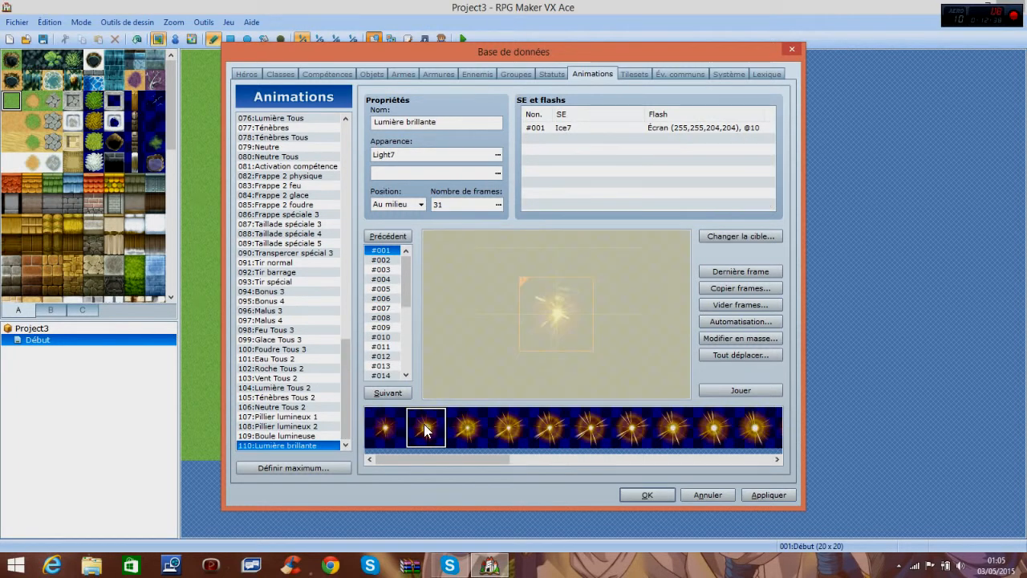
click(385, 423)
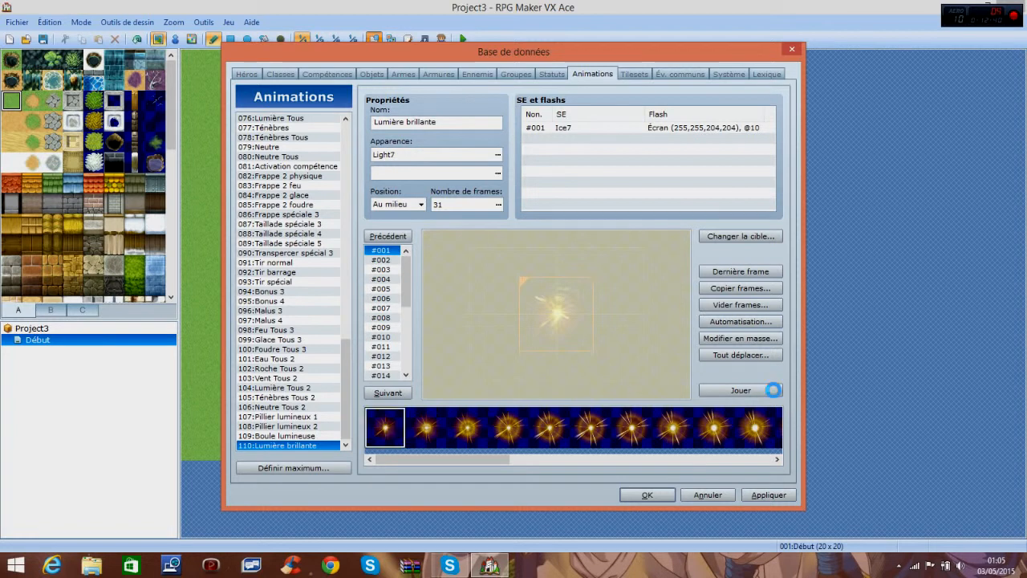
click(741, 390)
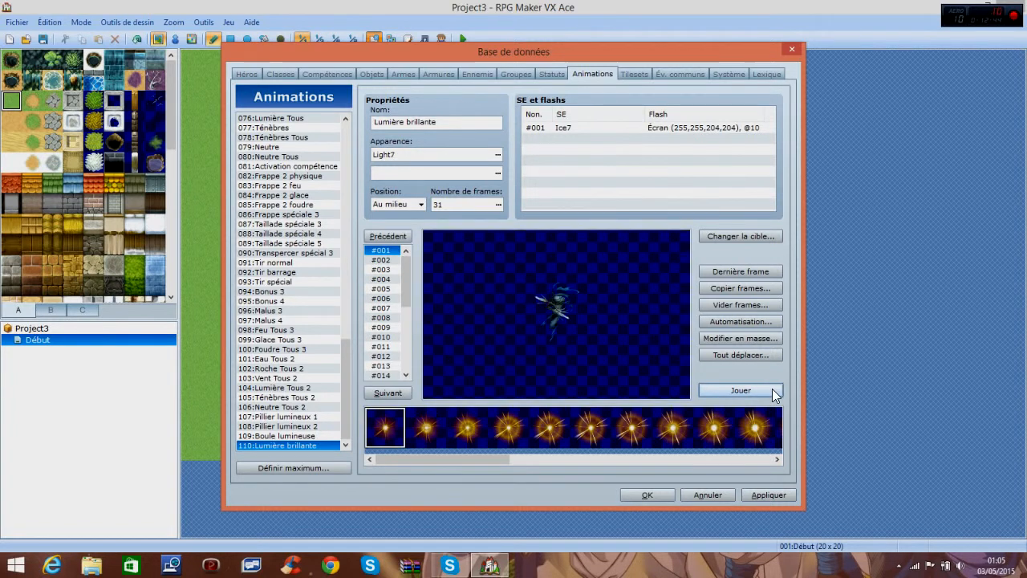
Look through the database's tilesets 002:Extérieur, 003:Intérieur and 004:Donjon, including the C tile page of Donjon
click(629, 74)
click(632, 76)
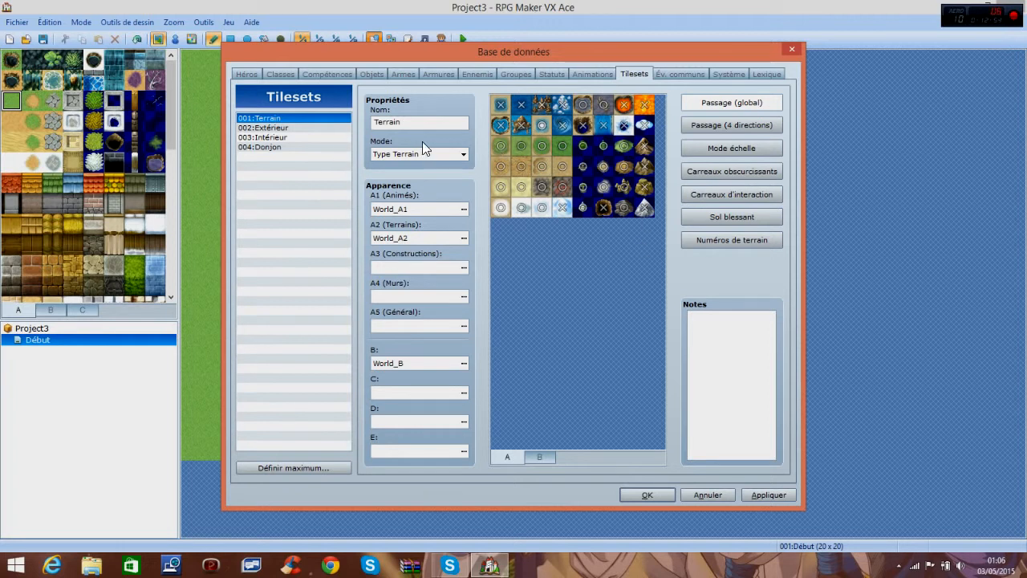
click(319, 127)
drag(660, 166, 665, 139)
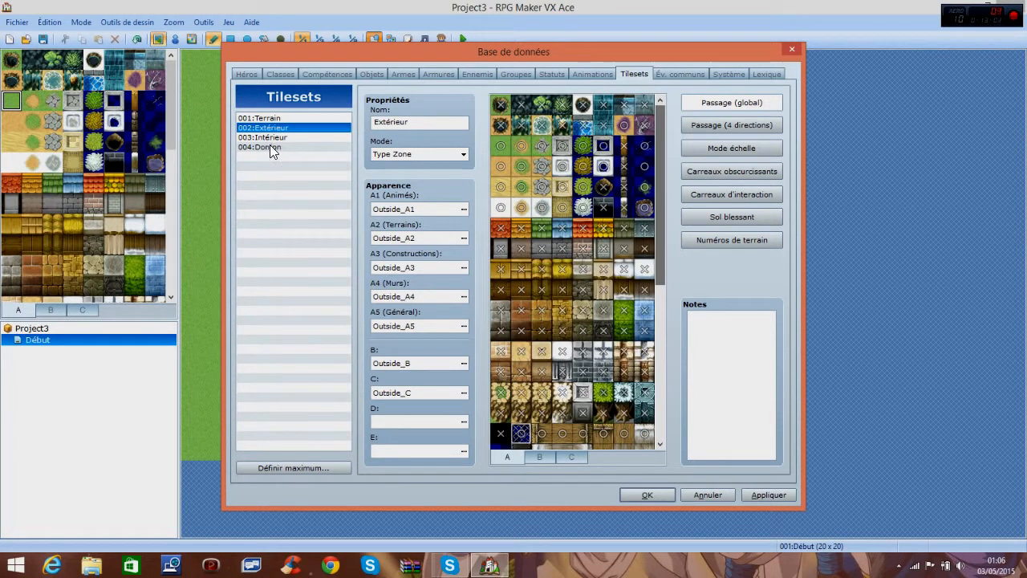
click(265, 138)
drag(658, 152, 660, 125)
click(276, 147)
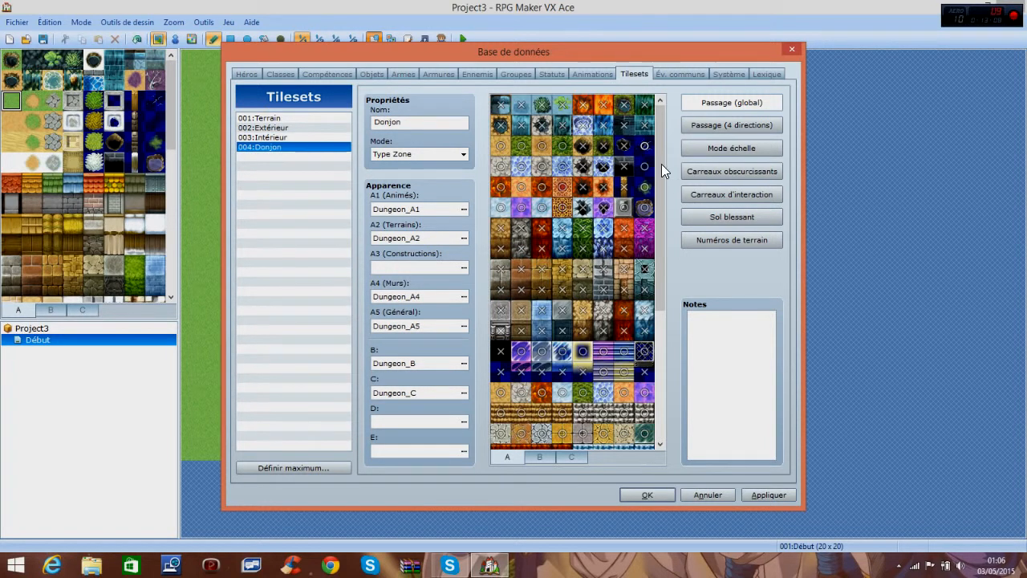
drag(661, 202, 660, 308)
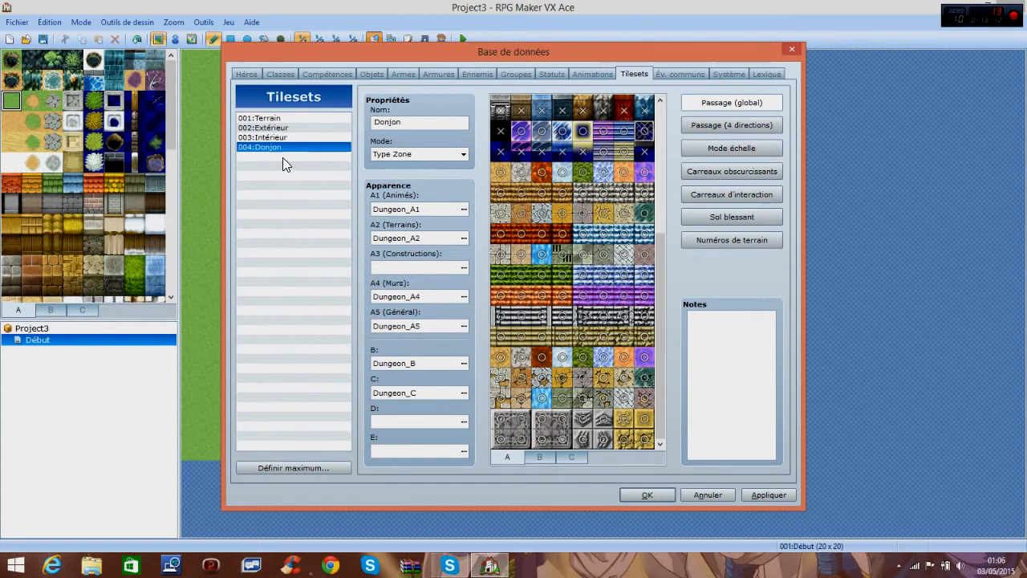
click(570, 456)
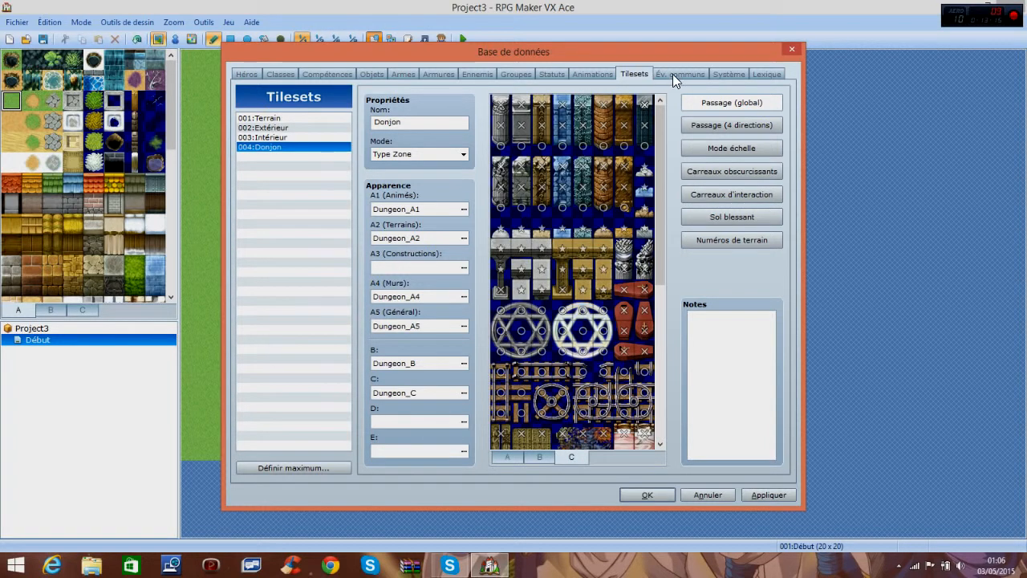
Look through the first empty common event entries, 001 and 002, in the database
click(672, 73)
drag(262, 125, 271, 205)
click(270, 118)
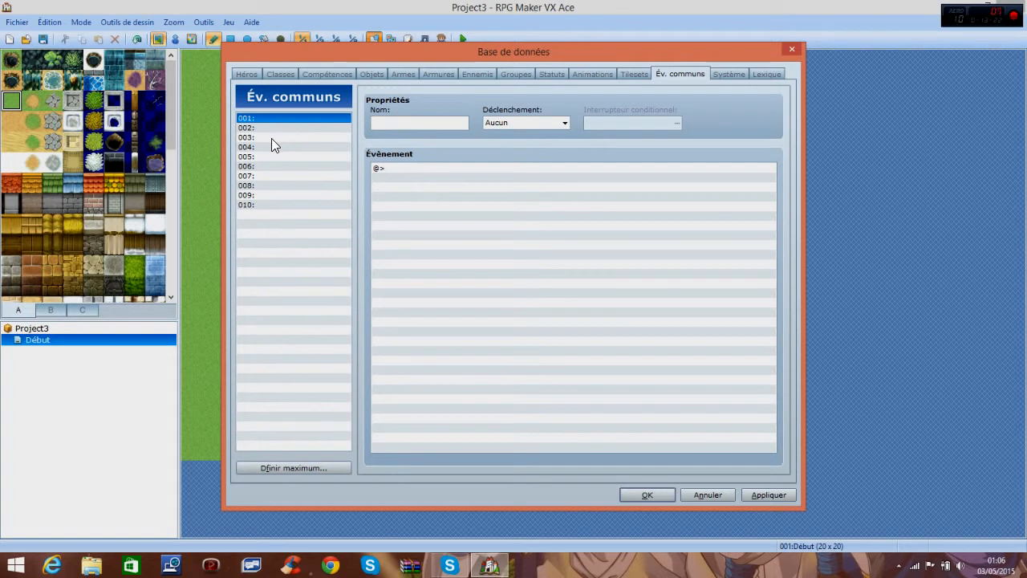
click(271, 127)
click(272, 121)
Examine the database's system settings, including the appearances of the raft, boat and airship
click(719, 75)
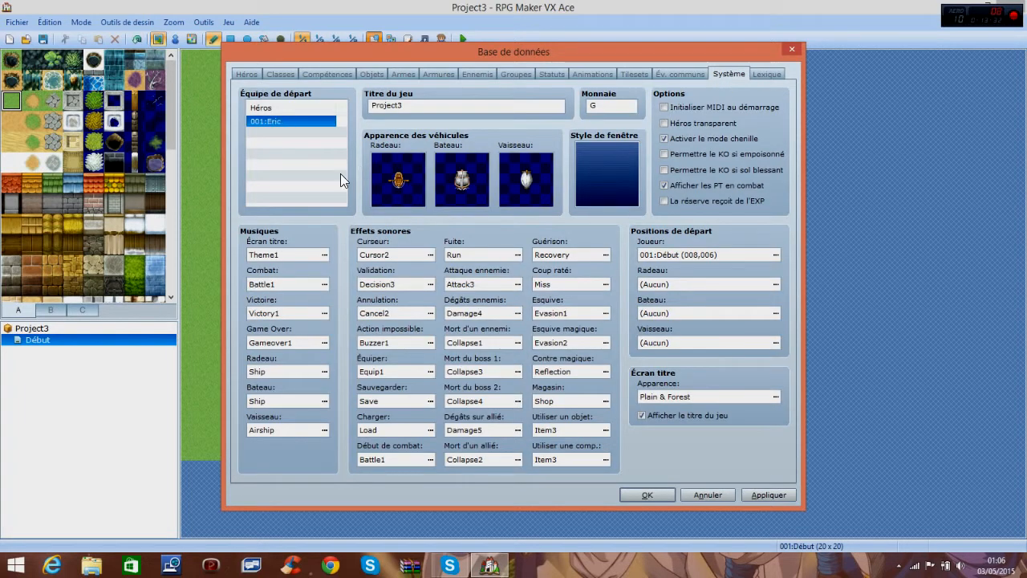
click(393, 183)
click(534, 173)
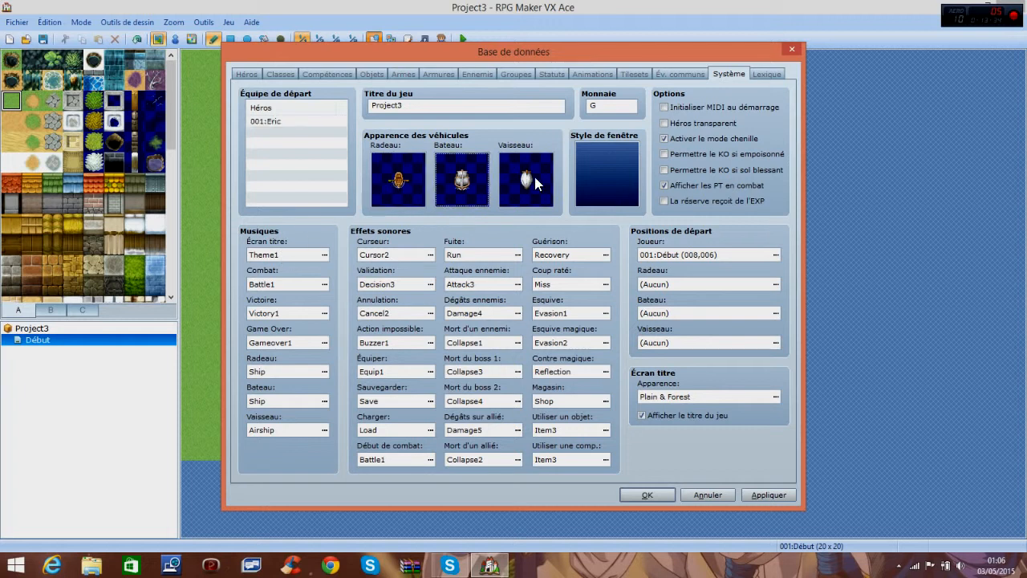
click(464, 195)
click(404, 184)
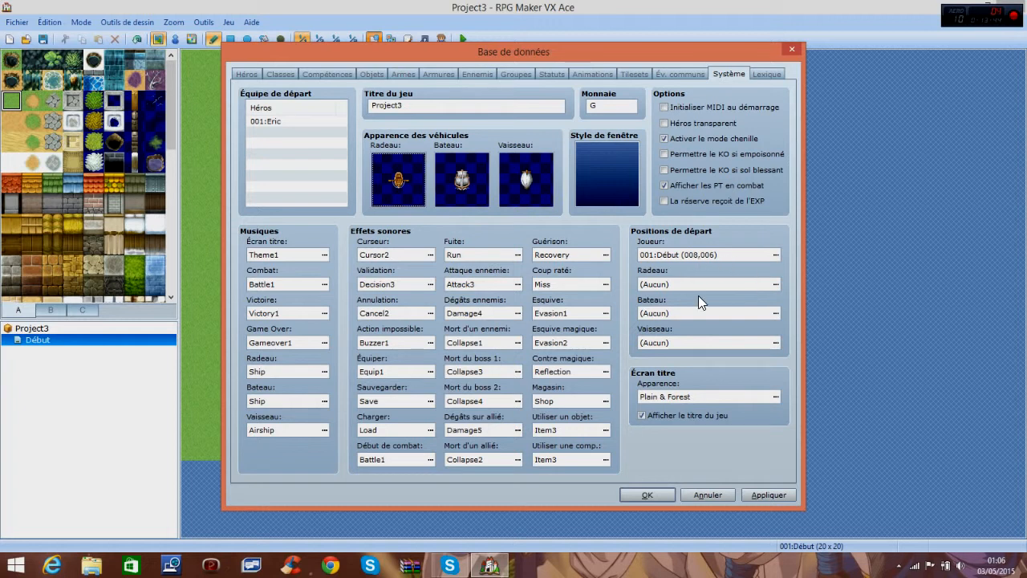
Look through the elements and weapon types in the database's vocabulary and close the database
click(773, 75)
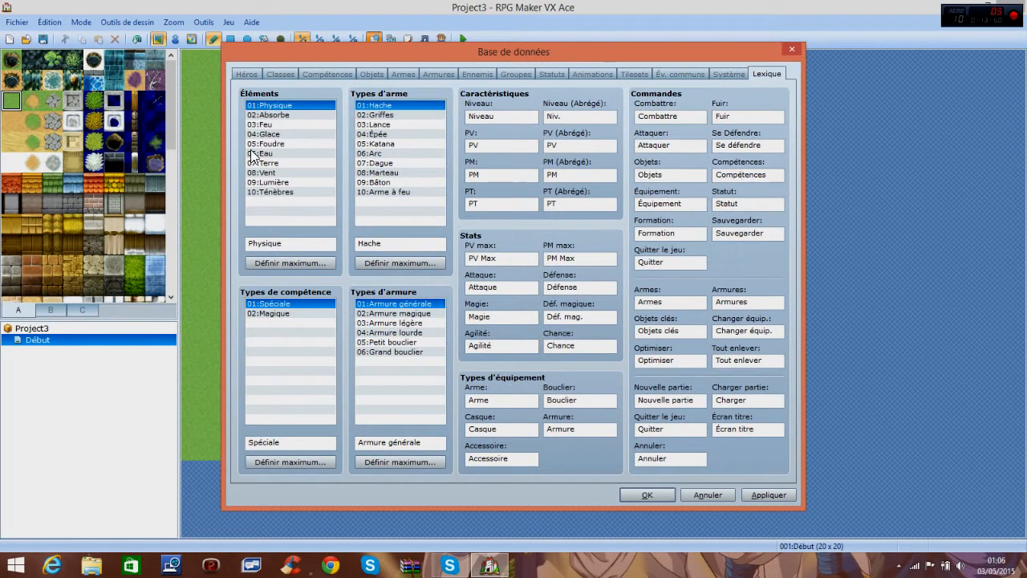
click(396, 115)
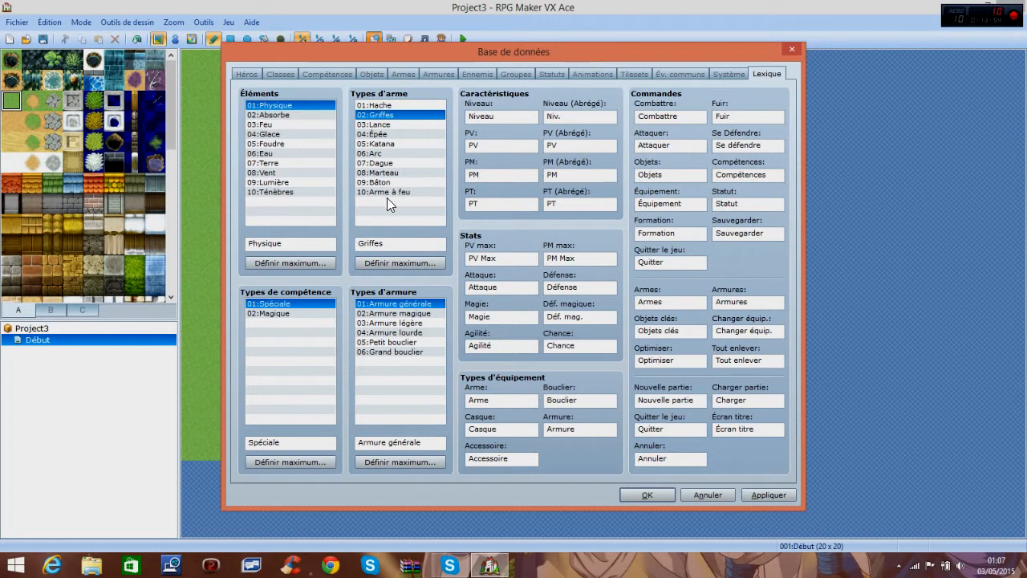
key(Up)
click(287, 194)
click(289, 107)
click(291, 117)
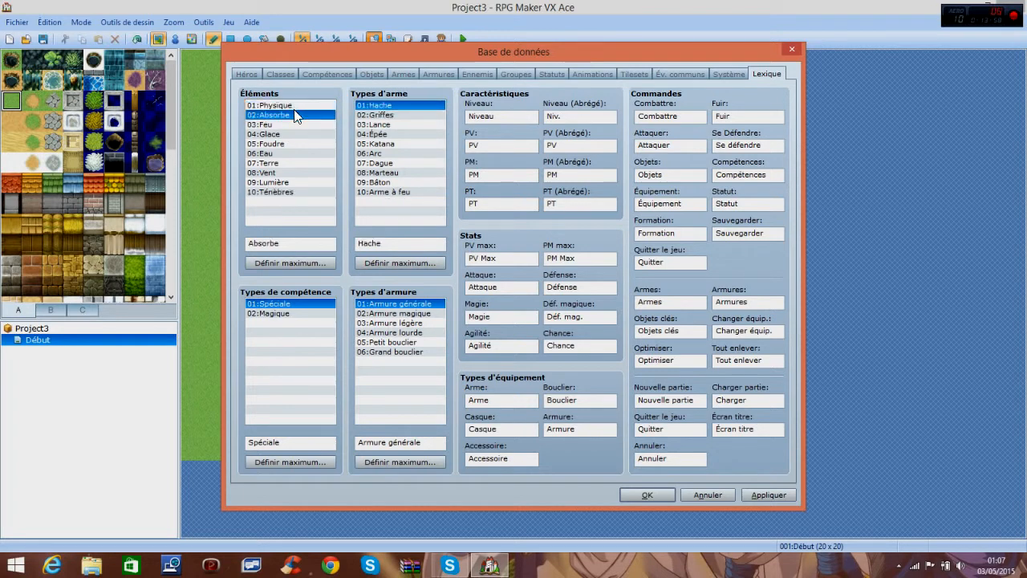
click(293, 105)
click(276, 194)
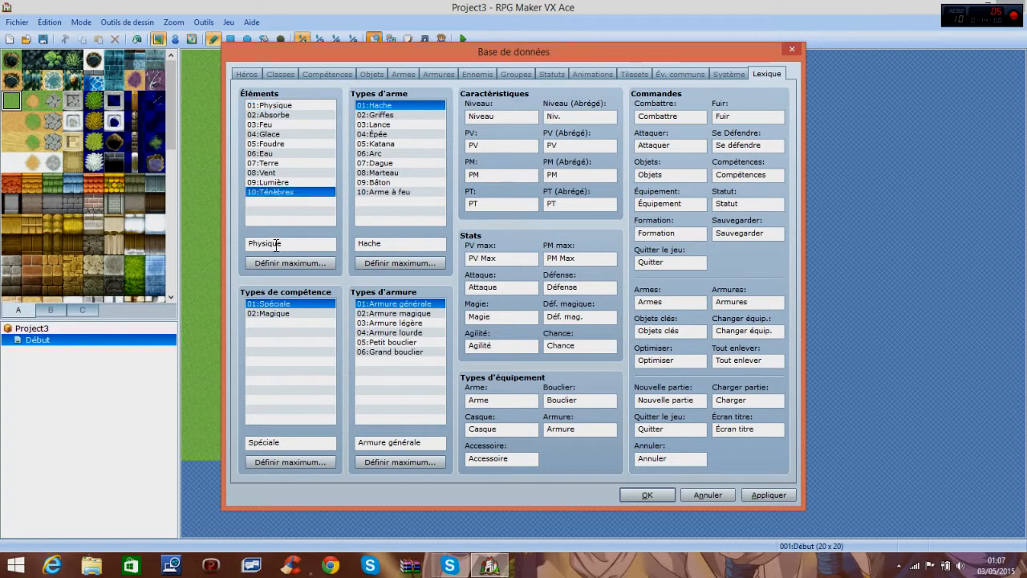
click(287, 134)
click(292, 105)
click(393, 143)
click(391, 107)
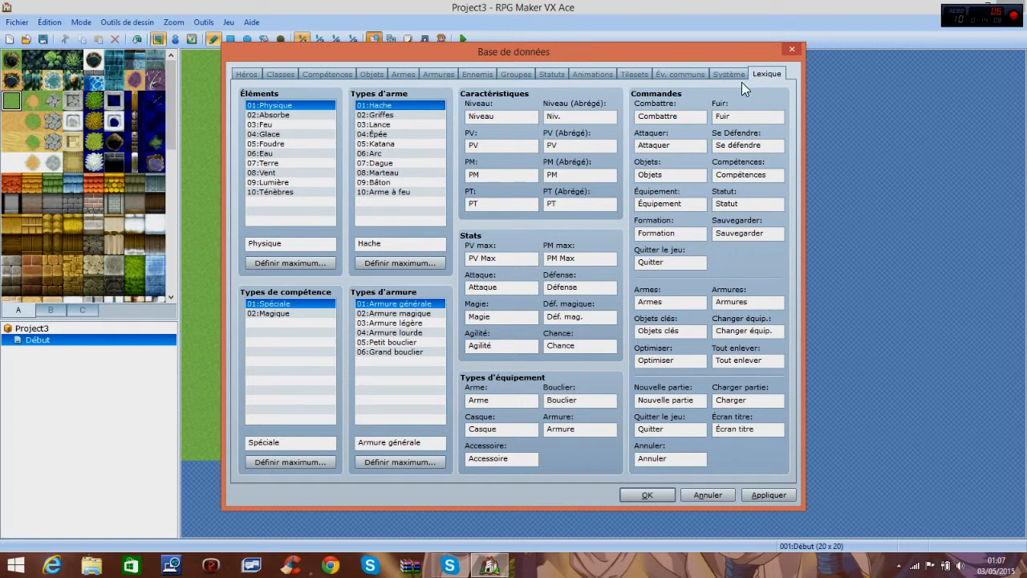
click(794, 49)
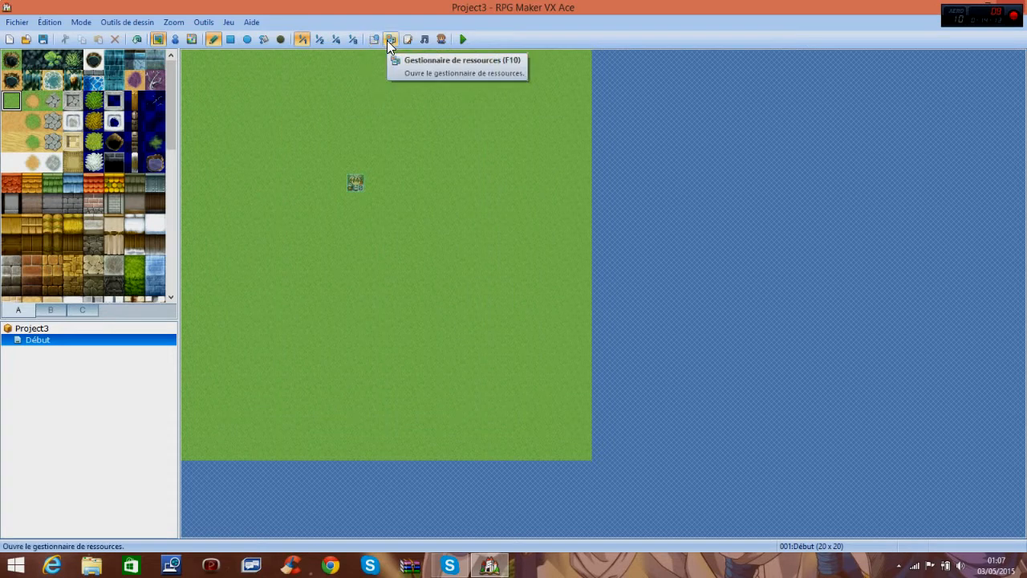
Open the resource manager and look through the Battlebacks2, Battlers and Characters graphics folders, selecting the Actor4 character file
click(387, 40)
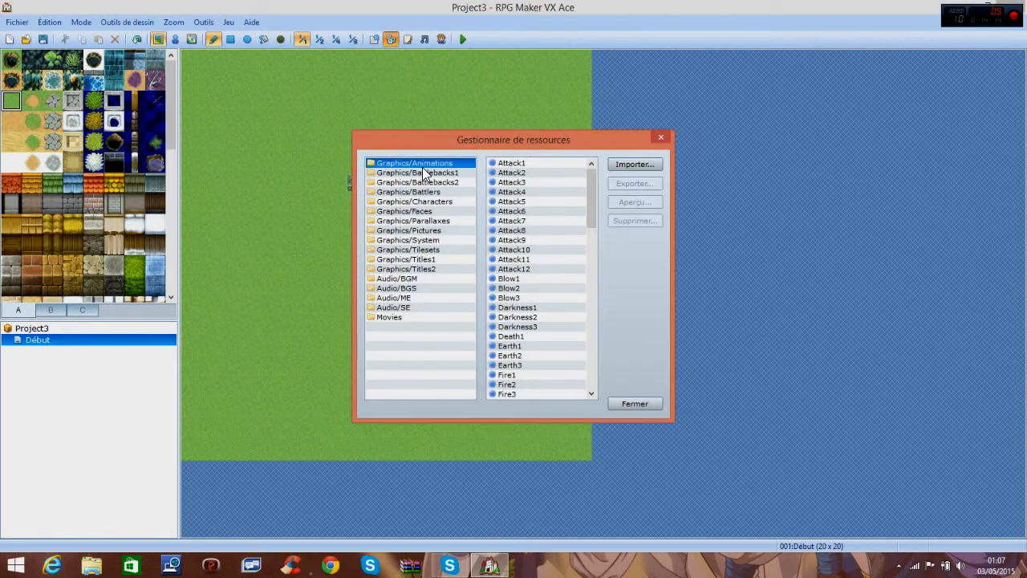
click(426, 185)
click(430, 192)
click(406, 202)
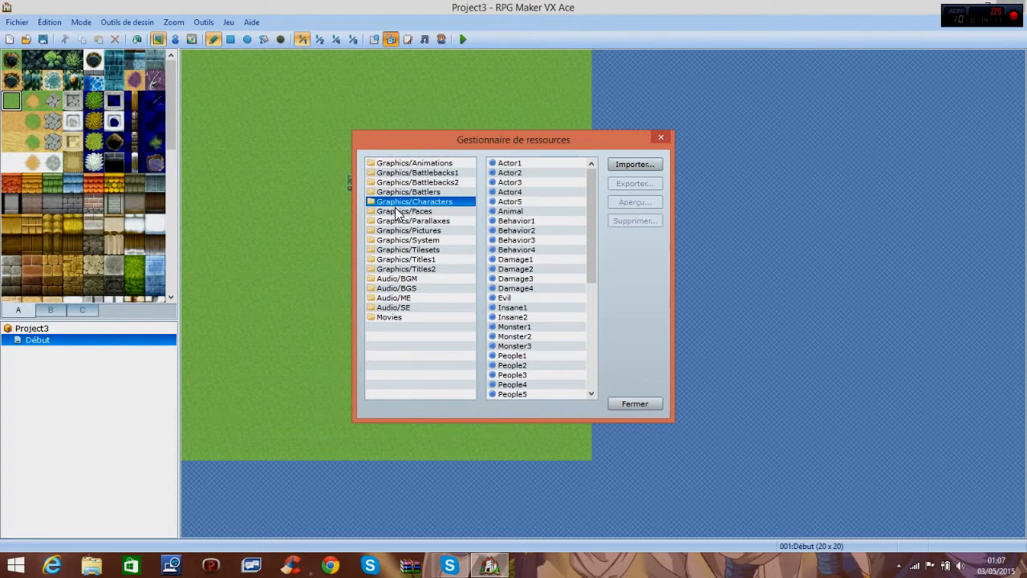
click(511, 192)
mouse_move(591, 219)
mouse_down()
mouse_move(587, 305)
mouse_move(587, 216)
mouse_up()
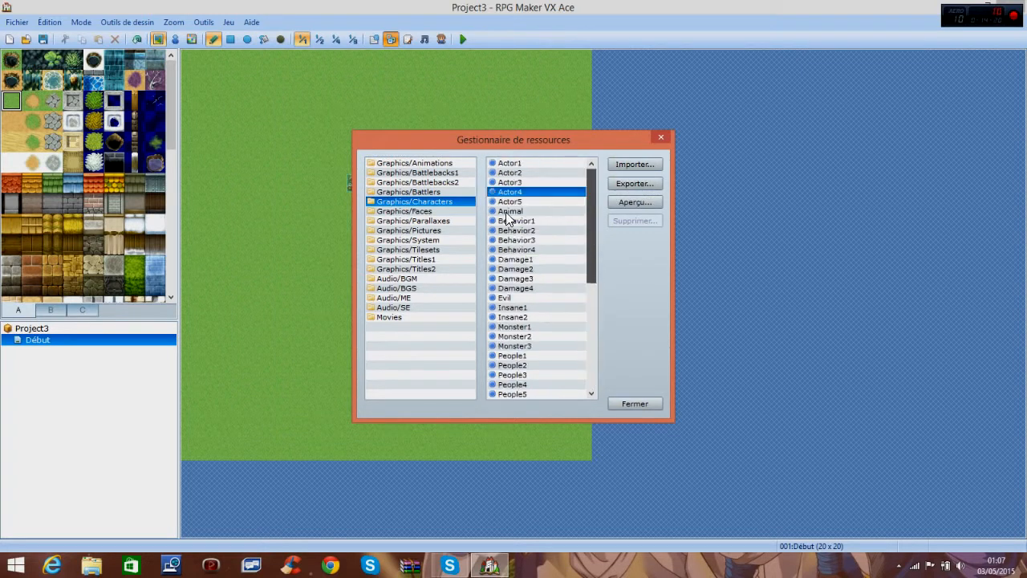
Look through the resource folders for Tilesets, Movies, Titles2 and Pictures, and the audio folders ME, BGS and BGM
click(418, 248)
click(403, 317)
click(423, 268)
click(422, 231)
click(419, 297)
click(418, 288)
click(416, 279)
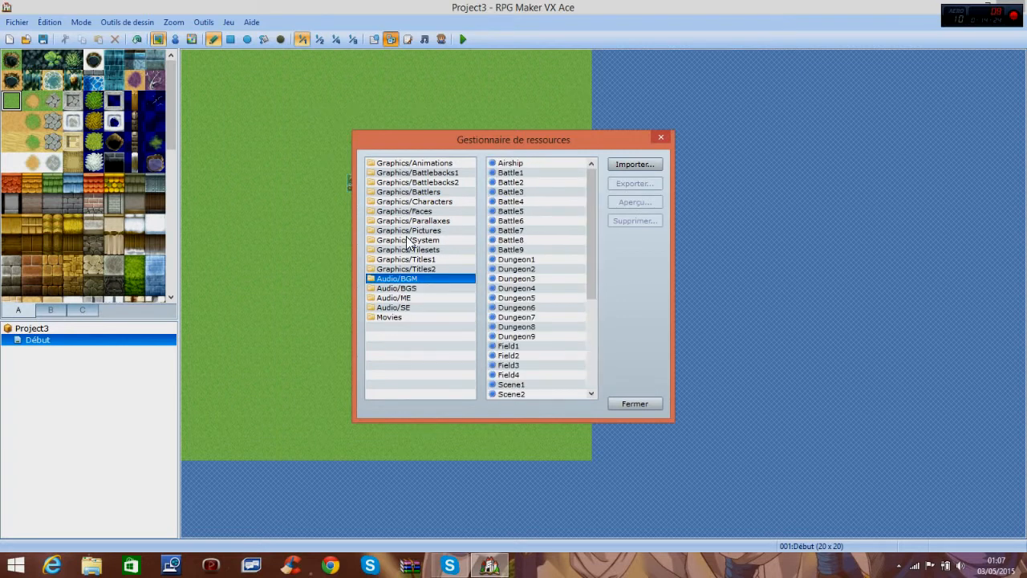
Look through the graphics resource folders from Graphics/Animations to Graphics/Faces and close the resource manager
click(419, 163)
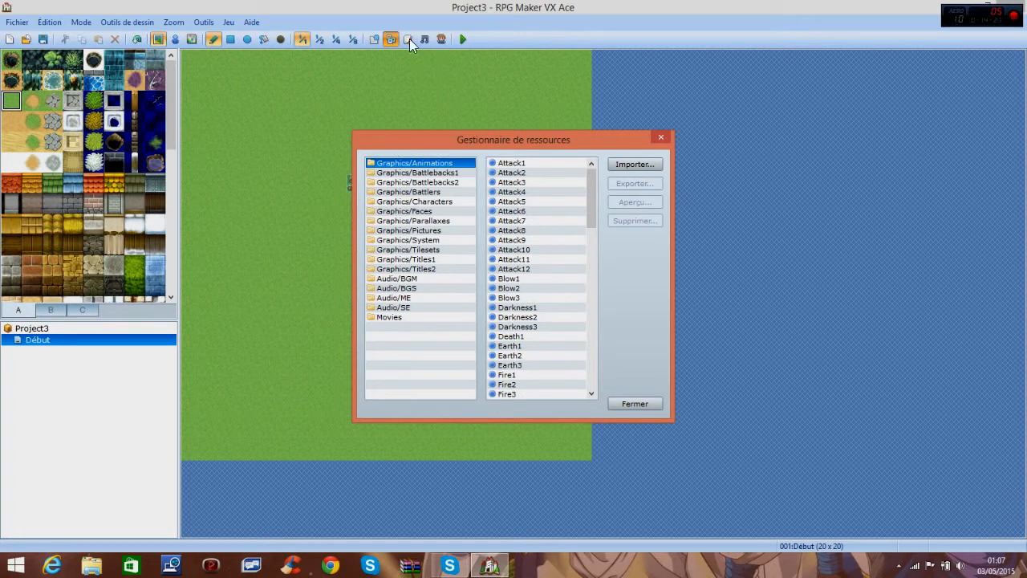
key(Down)
key(Down)
key(Down)
key(Down)
key(Down)
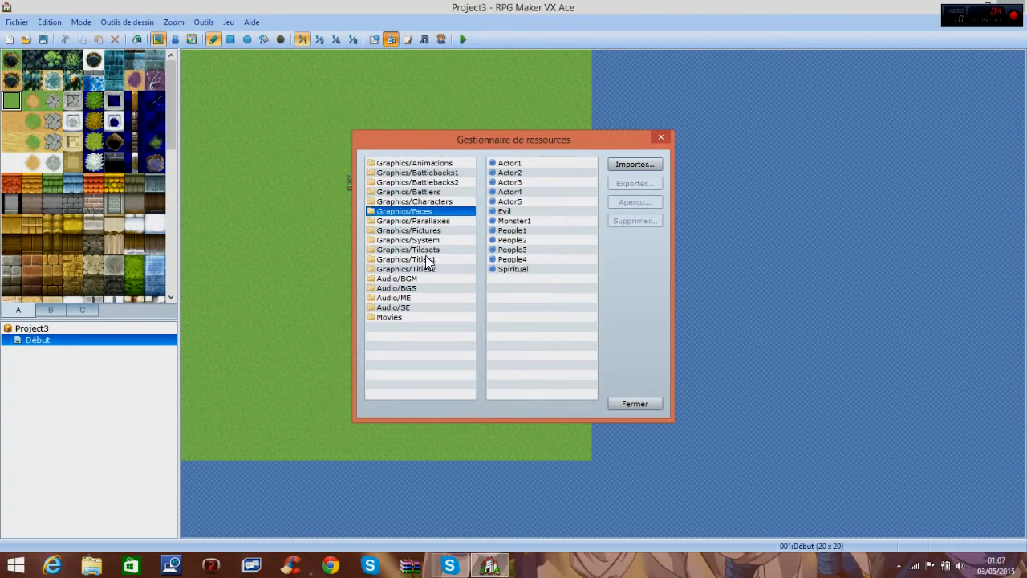
click(660, 139)
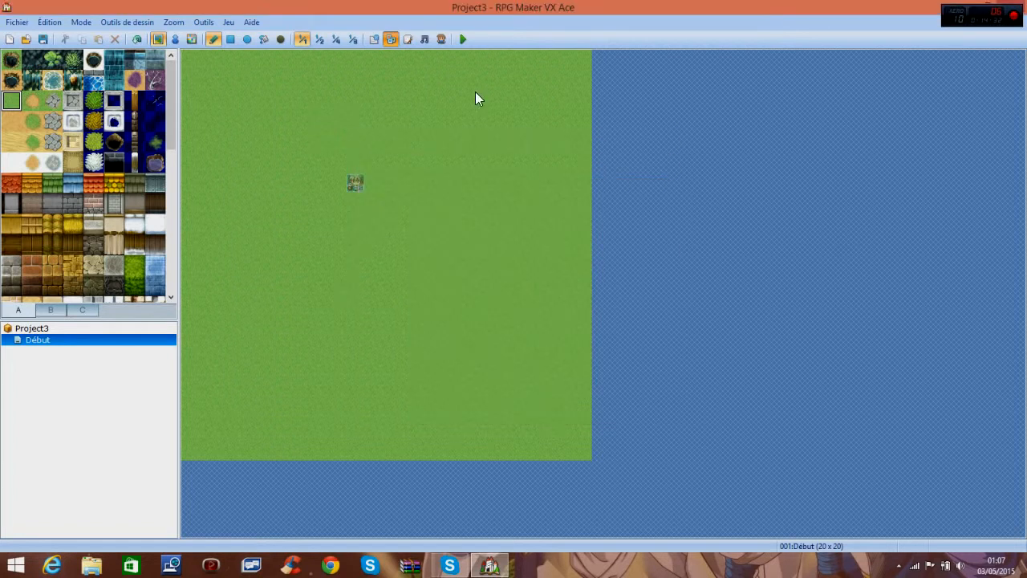
Open the script editor and look over its script list from Modules to Main Process
click(408, 39)
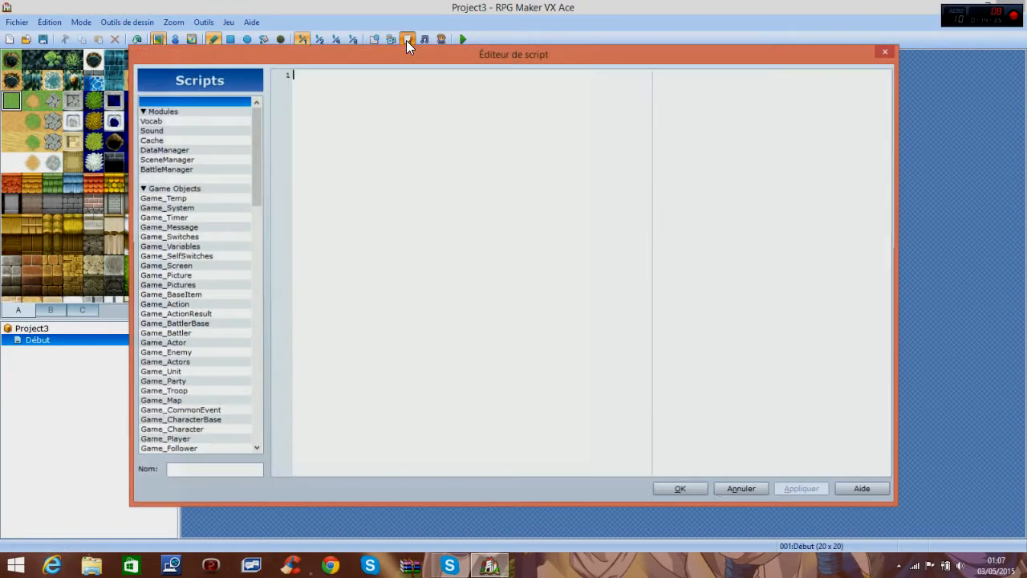
drag(252, 130, 244, 389)
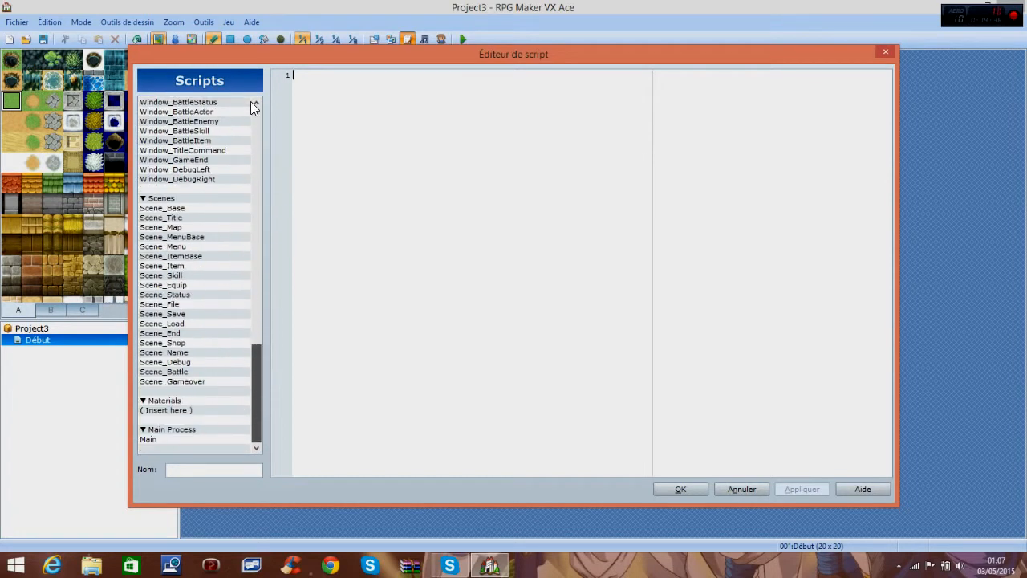
drag(250, 113, 245, 120)
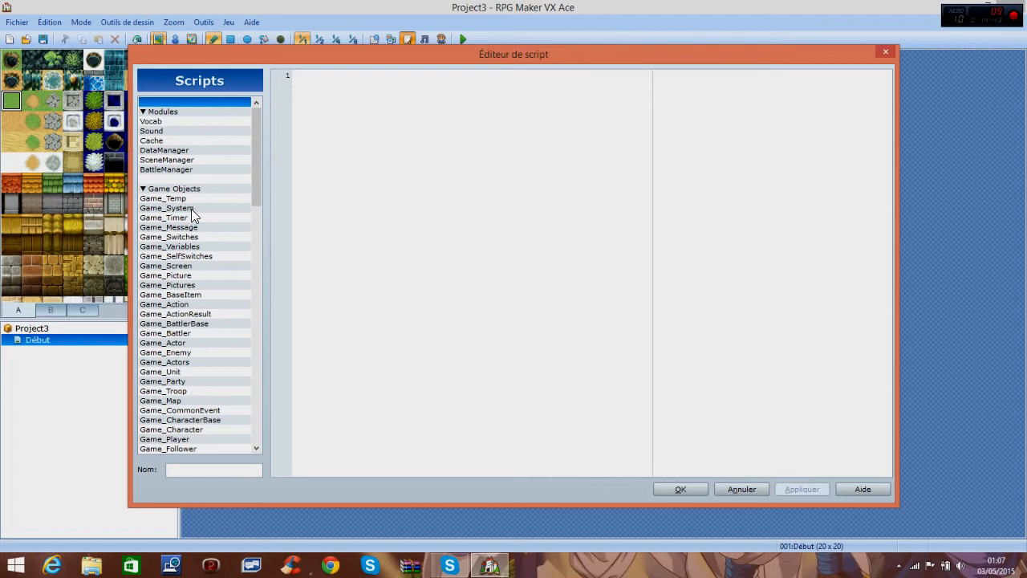
Look through the Game Objects scripts from Game_System to Game_Screen
click(220, 207)
key(Down)
key(Down)
key(Down)
key(Down)
key(Down)
key(Down)
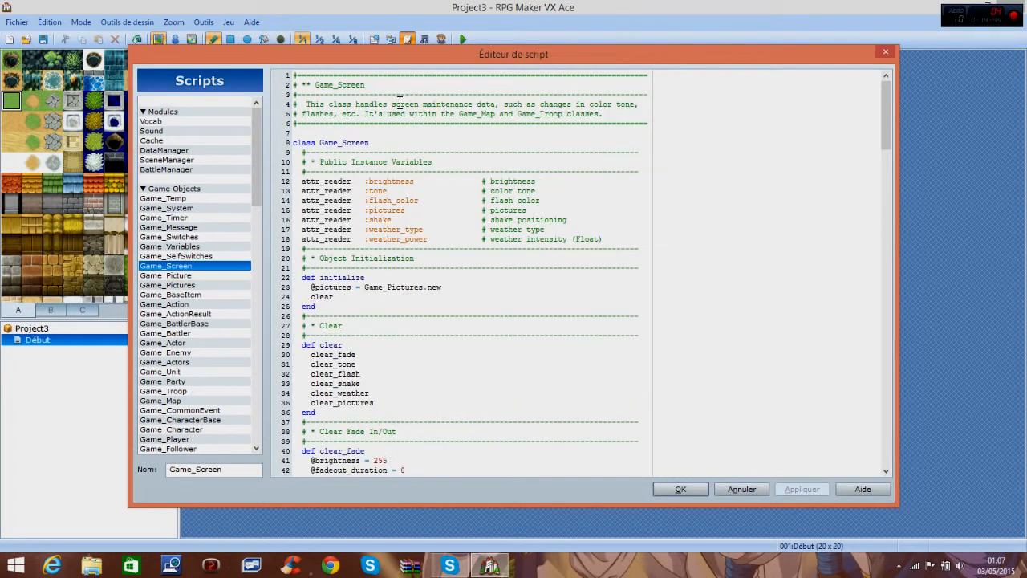
Examine the Window_Gold script and look over the remaining Windows and Scenes script names
drag(260, 184, 242, 292)
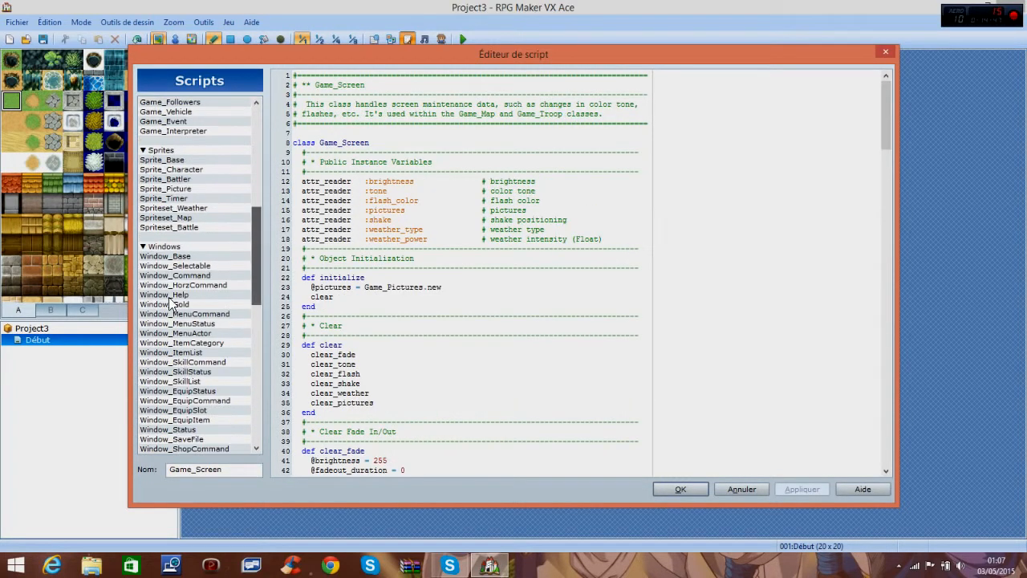
click(233, 303)
scroll(249, 275, down, 11)
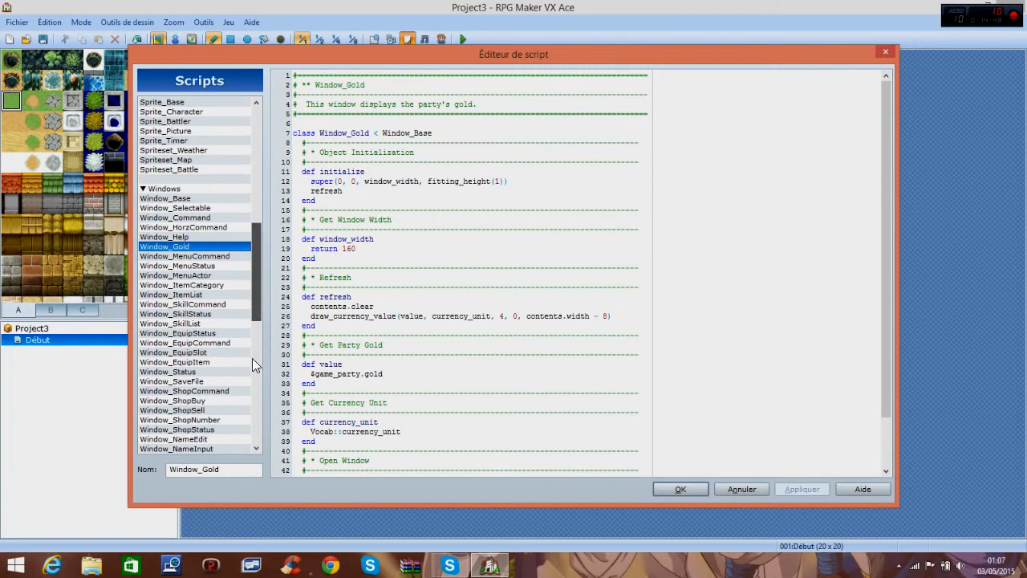
scroll(258, 348, down, 4)
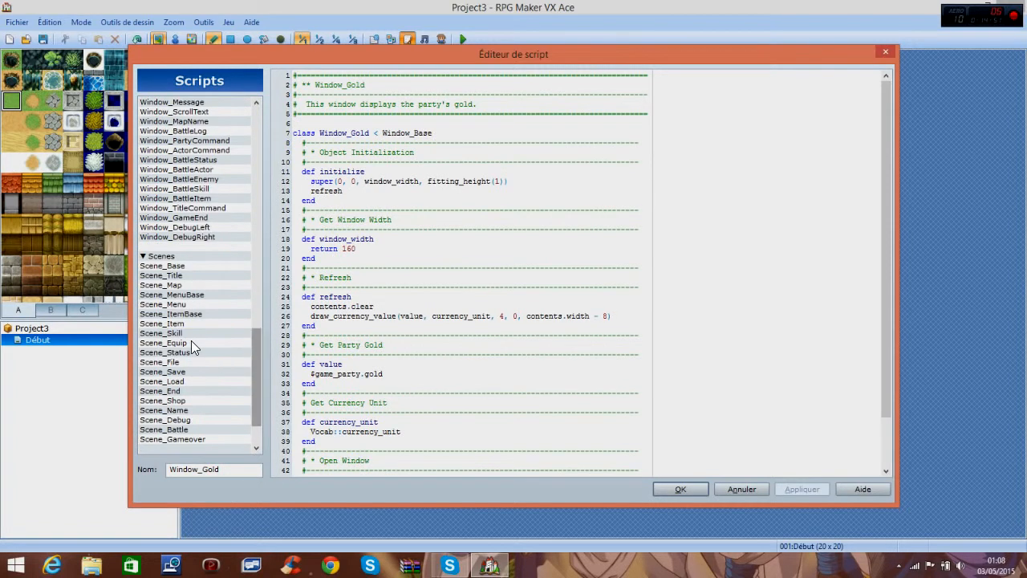
Look through the Scenes scripts, including Scene_Equip, Scene_Save and Scene_Title, and examine the Window_GameEnd script
click(191, 342)
click(193, 370)
click(186, 391)
click(197, 421)
click(200, 446)
click(198, 371)
click(196, 324)
click(196, 302)
click(201, 274)
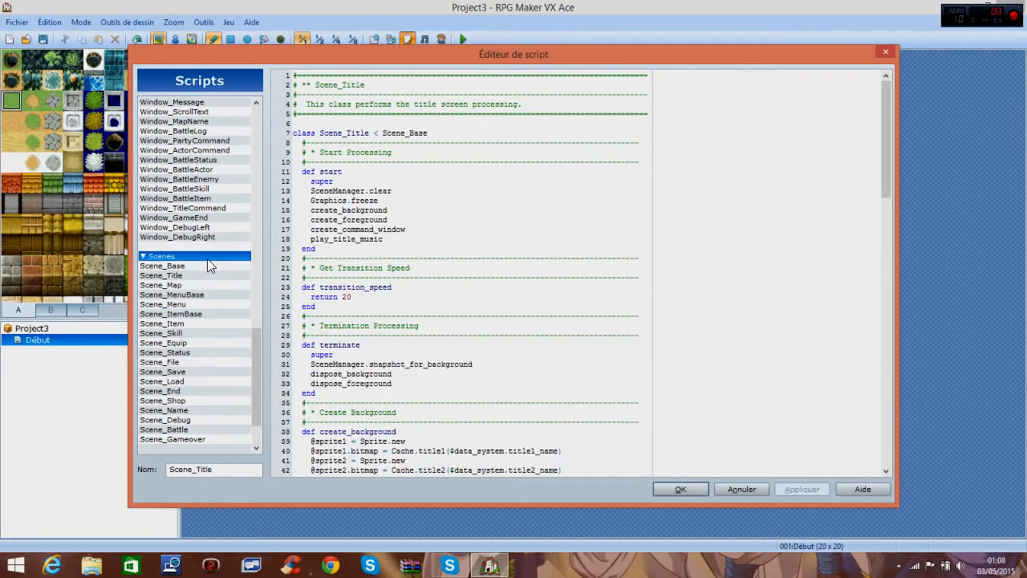
click(227, 218)
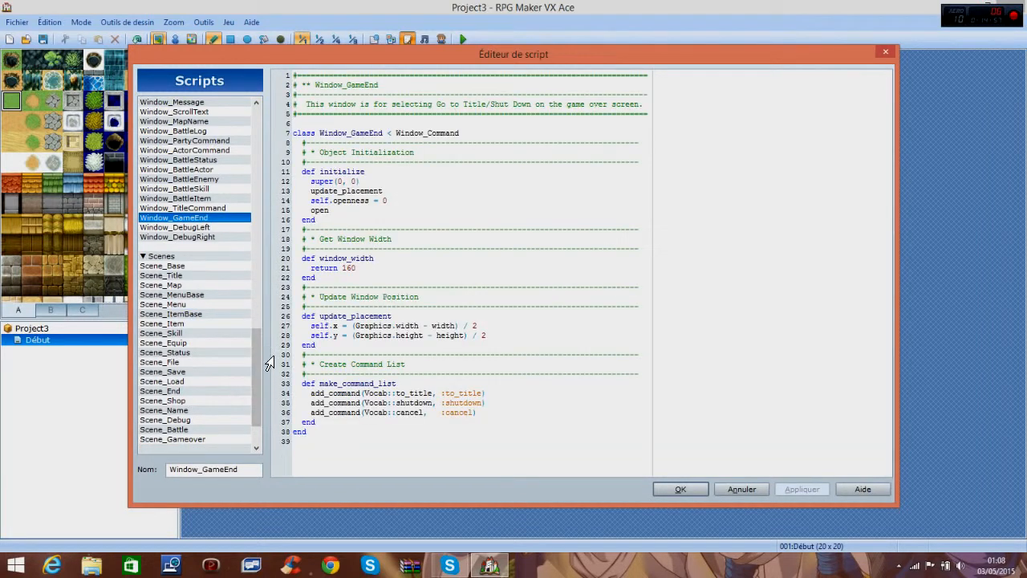
scroll(257, 353, up, 10)
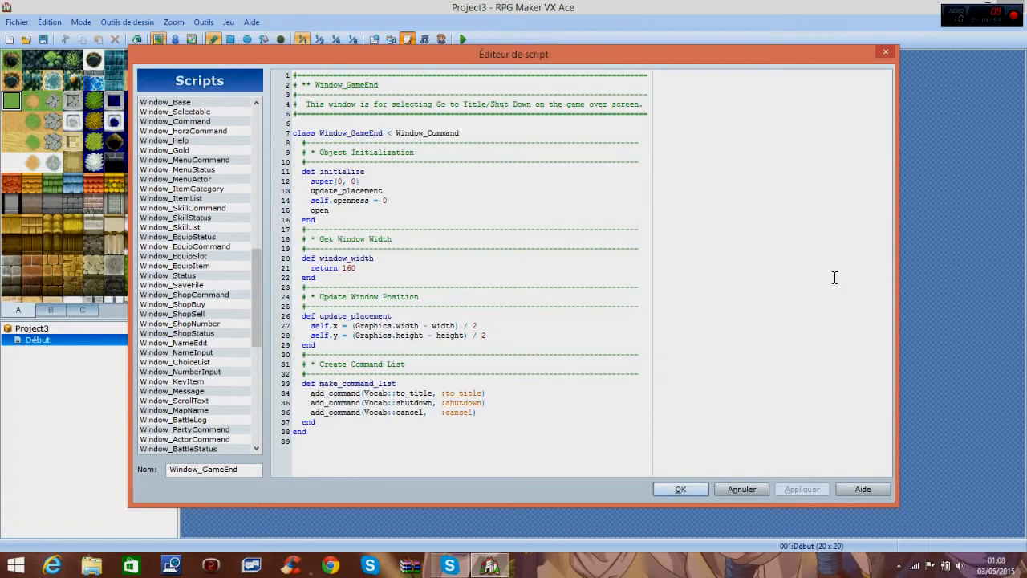